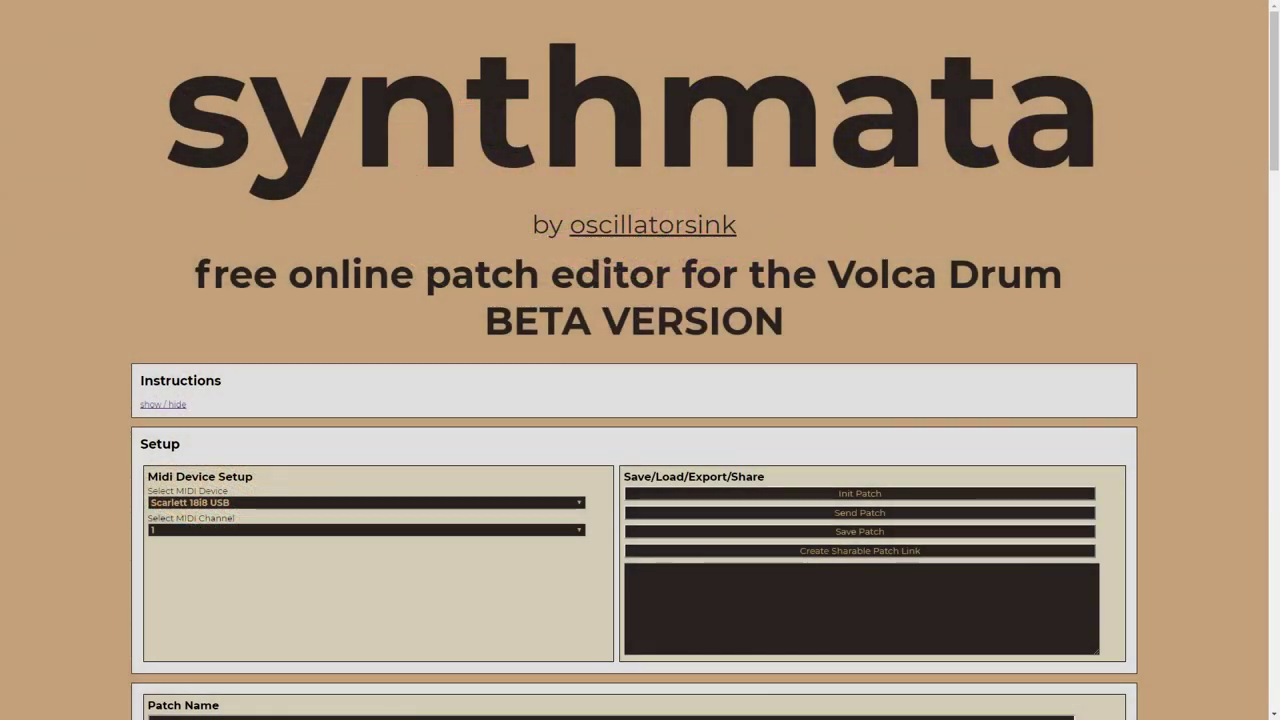
Scroll down to bring the Part 1 and Part 2 sections into view.
scroll(165, 270, "down", 3)
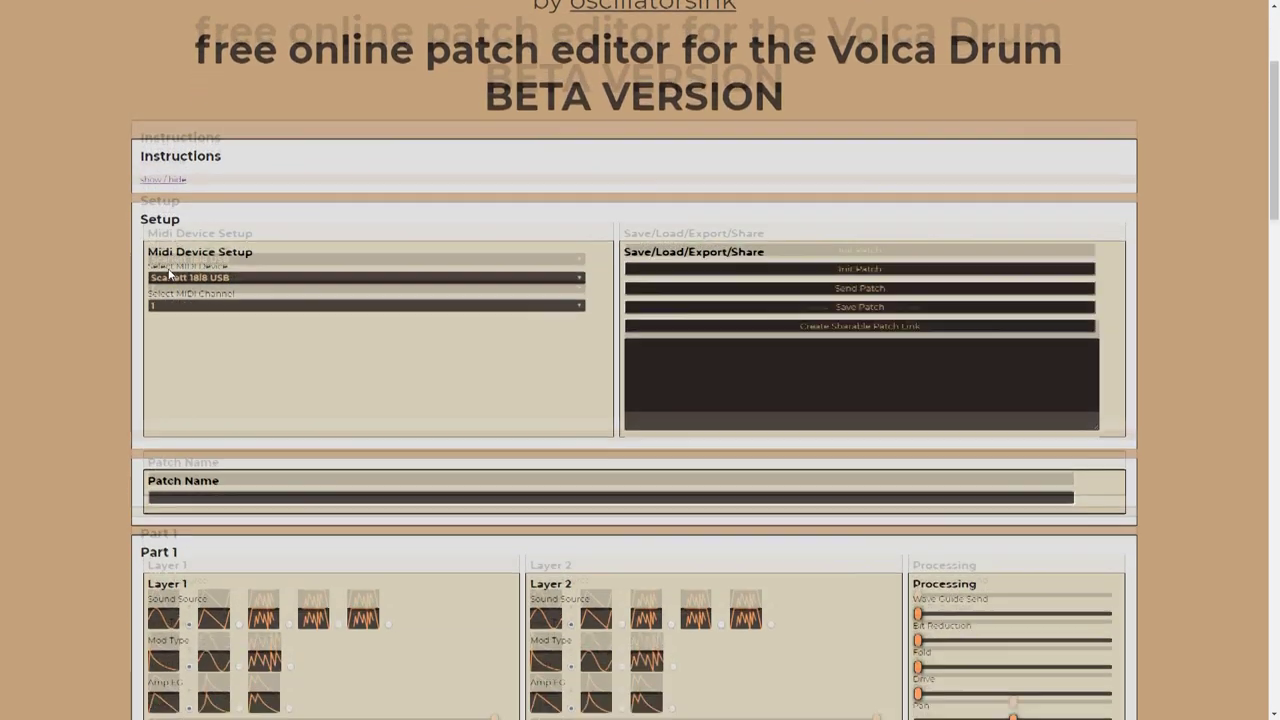
scroll(161, 269, "down", 3)
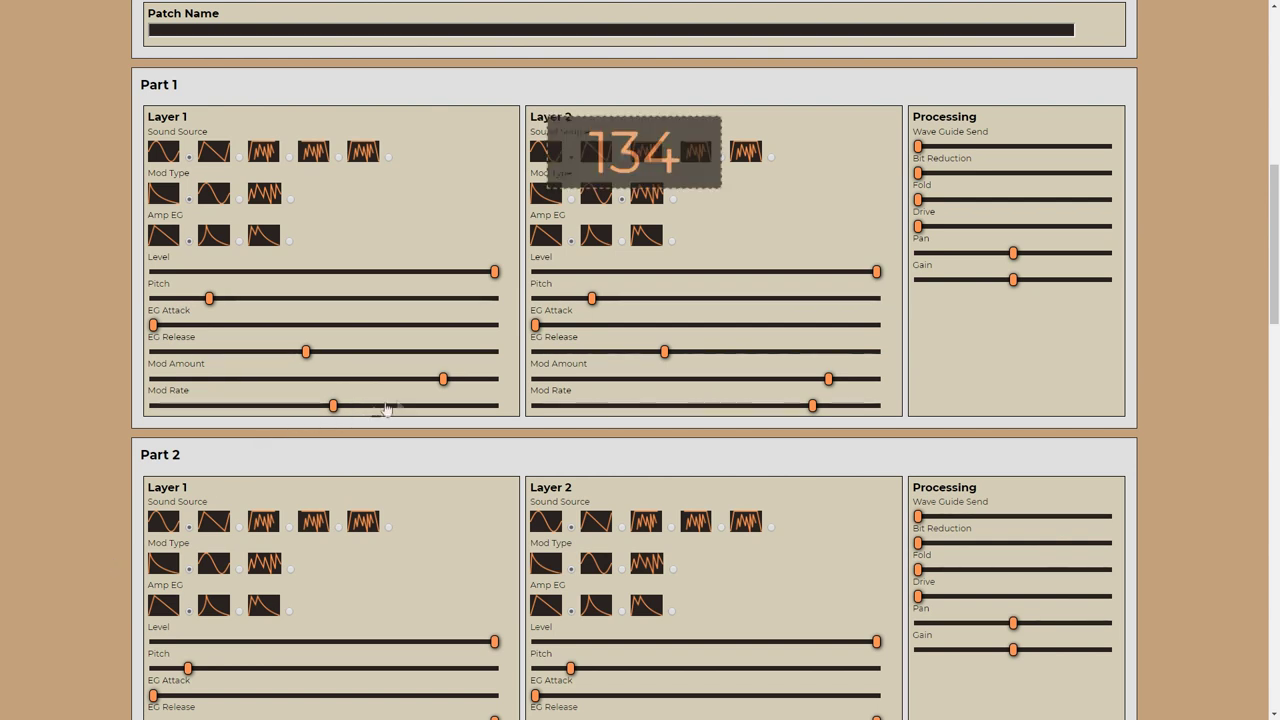
Lower the Mod Amount on both Part 1 Layer 1 and Layer 2.
left_click_drag(445, 380, 370, 385)
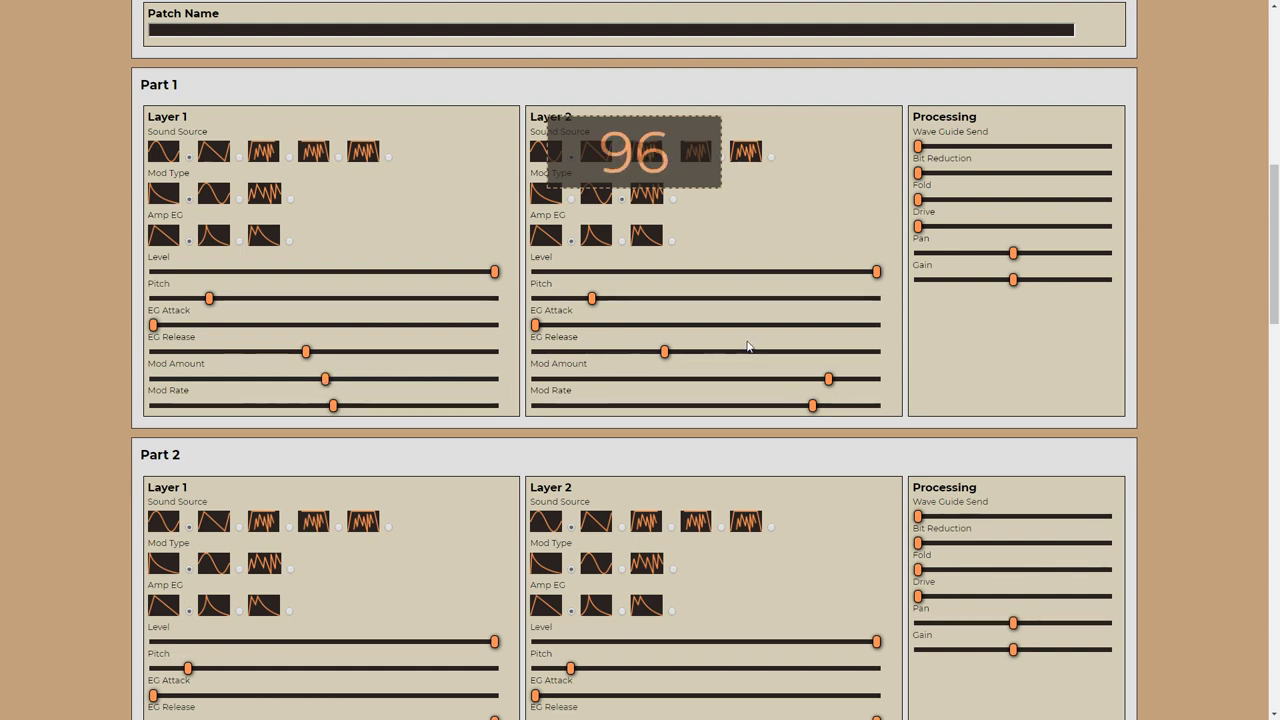
left_click_drag(828, 380, 708, 378)
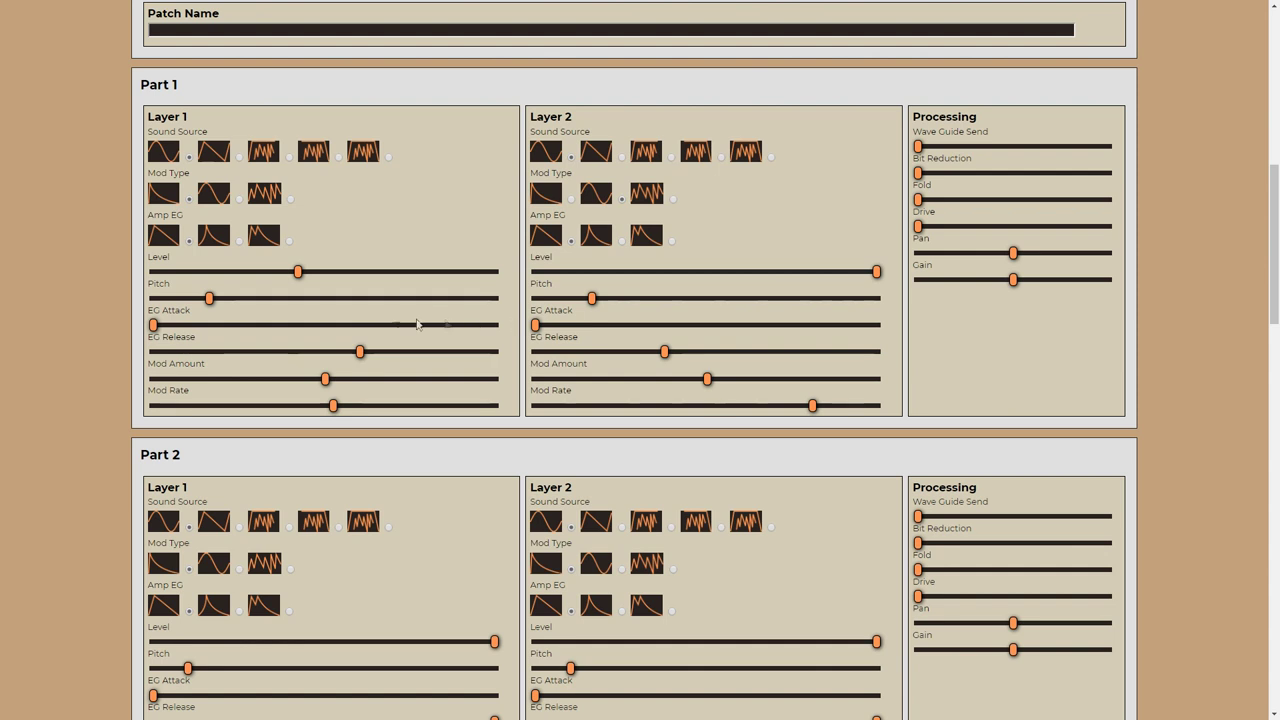
mouse_move(633, 260)
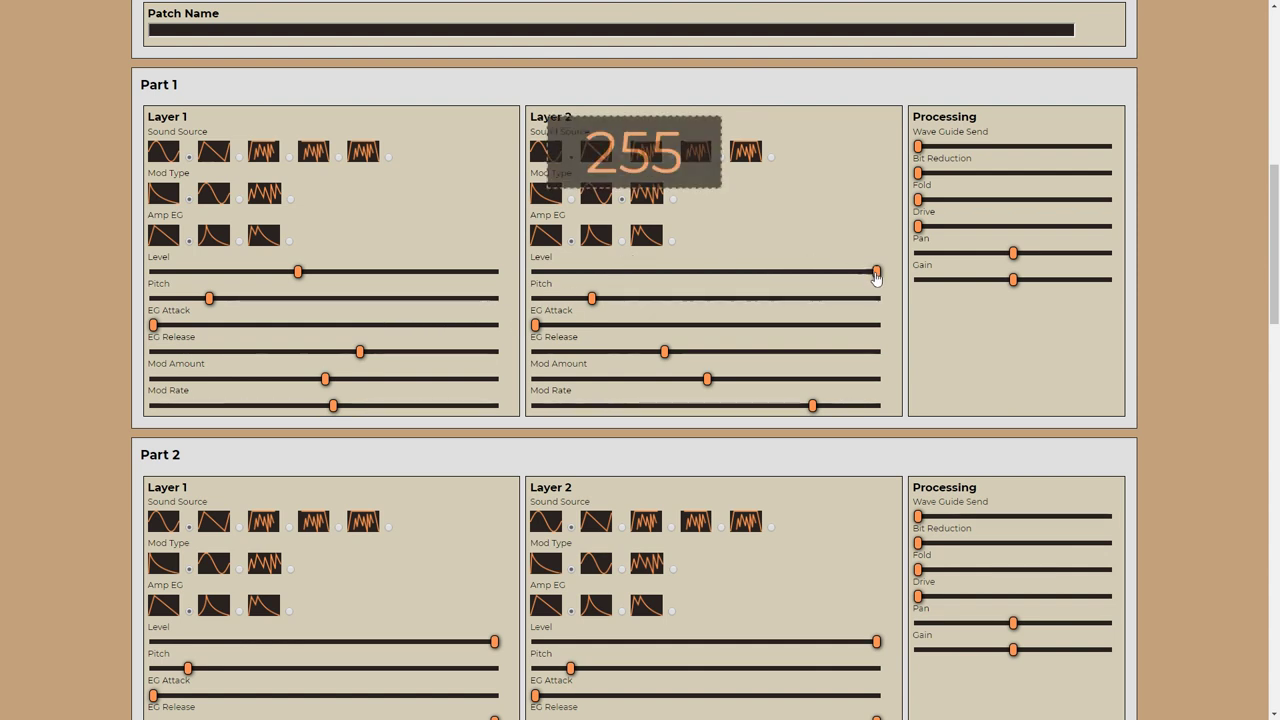
Zero Part 1 Layer 2's level, raise Layer 1 to full 255, and audition Layer 1's second waveform.
left_click_drag(876, 271, 513, 277)
mouse_move(463, 281)
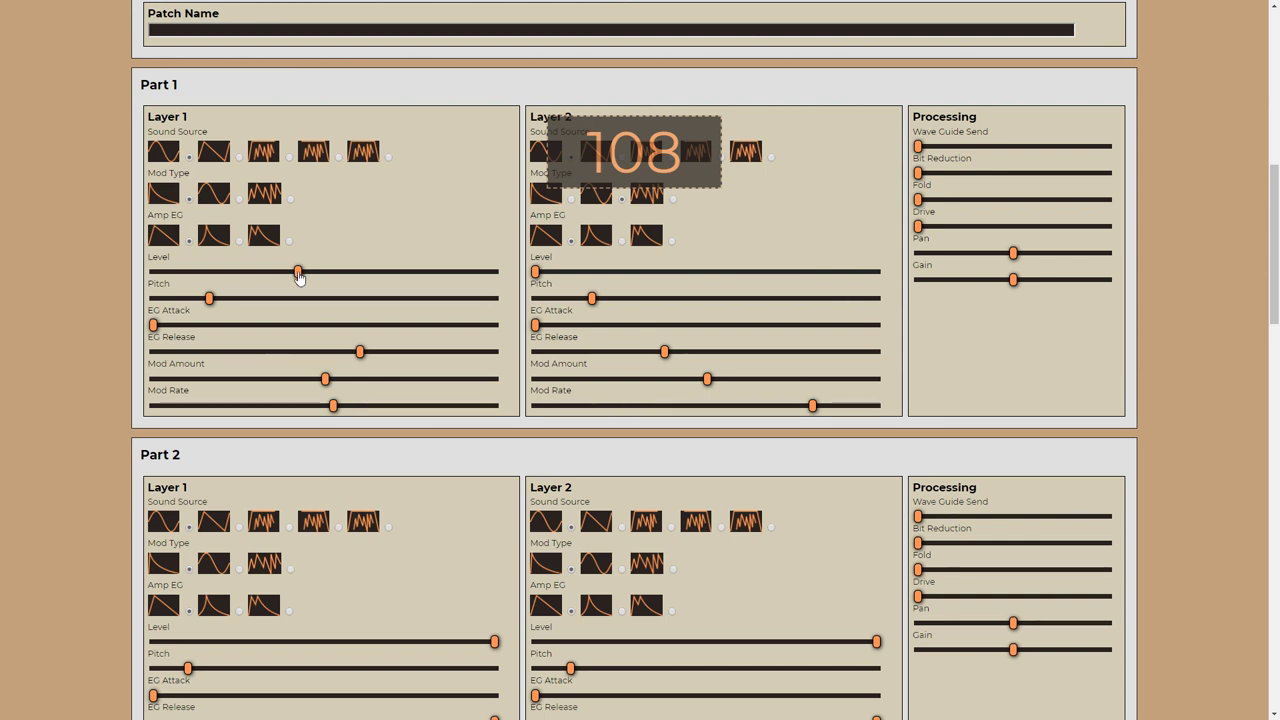
left_click_drag(298, 277, 507, 276)
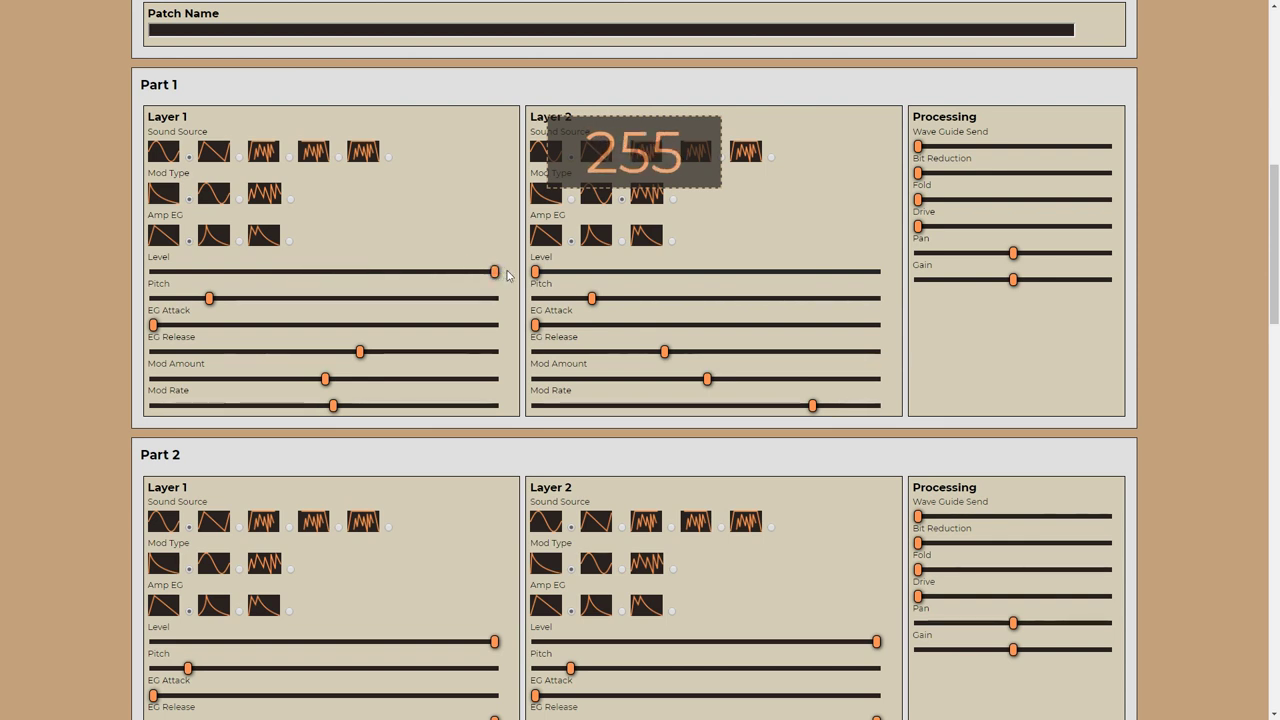
left_click(214, 151)
Audition Layer 1's waveforms one through five and settle on the third, with pitch around 50.
left_click(266, 152)
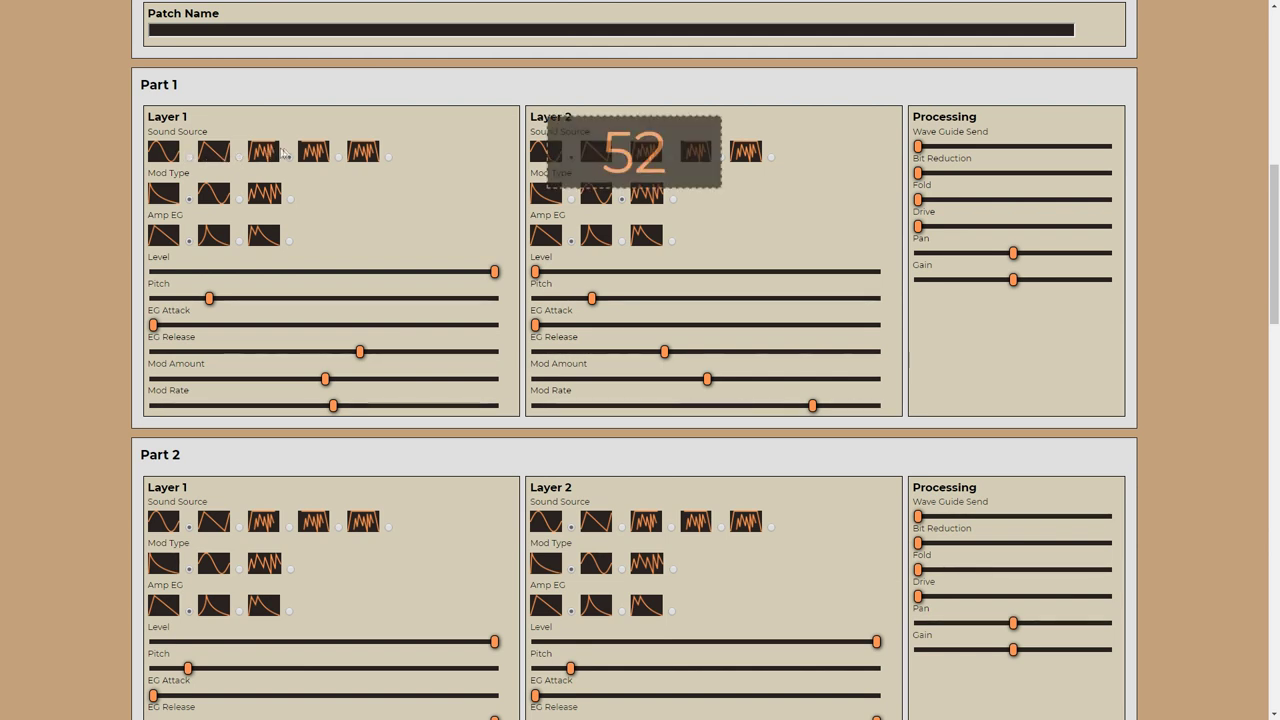
left_click(310, 152)
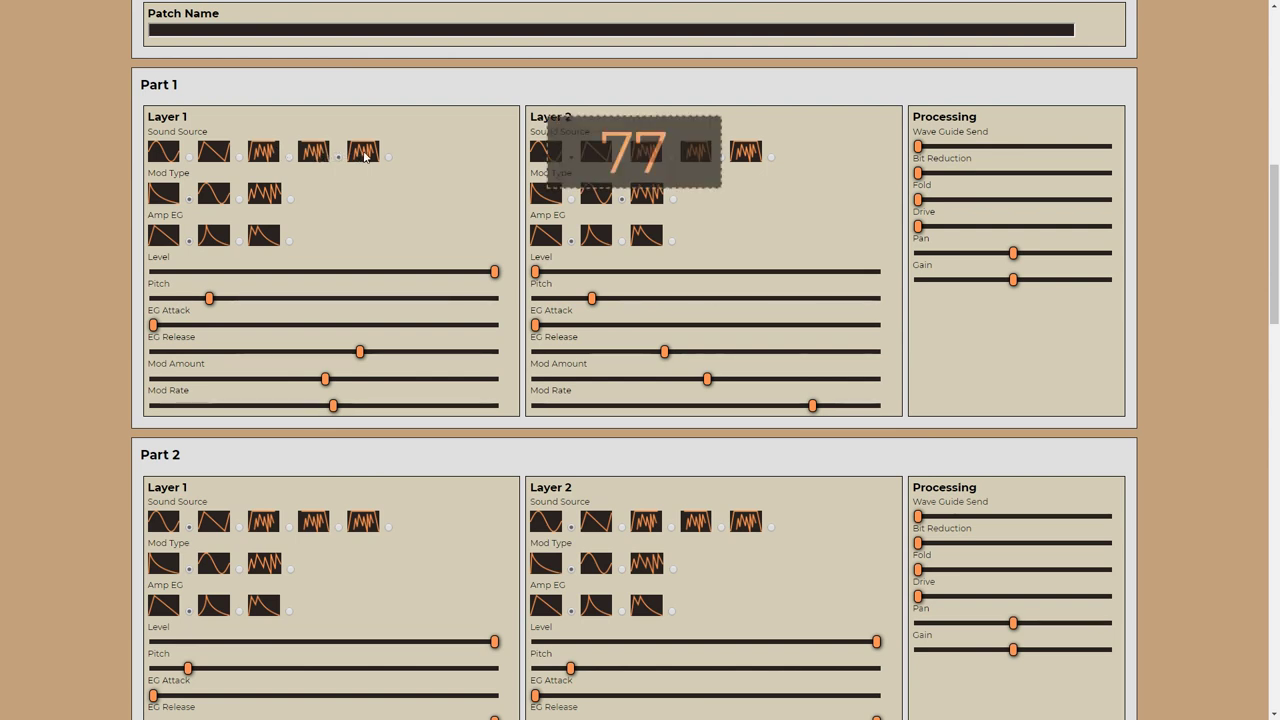
left_click(363, 152)
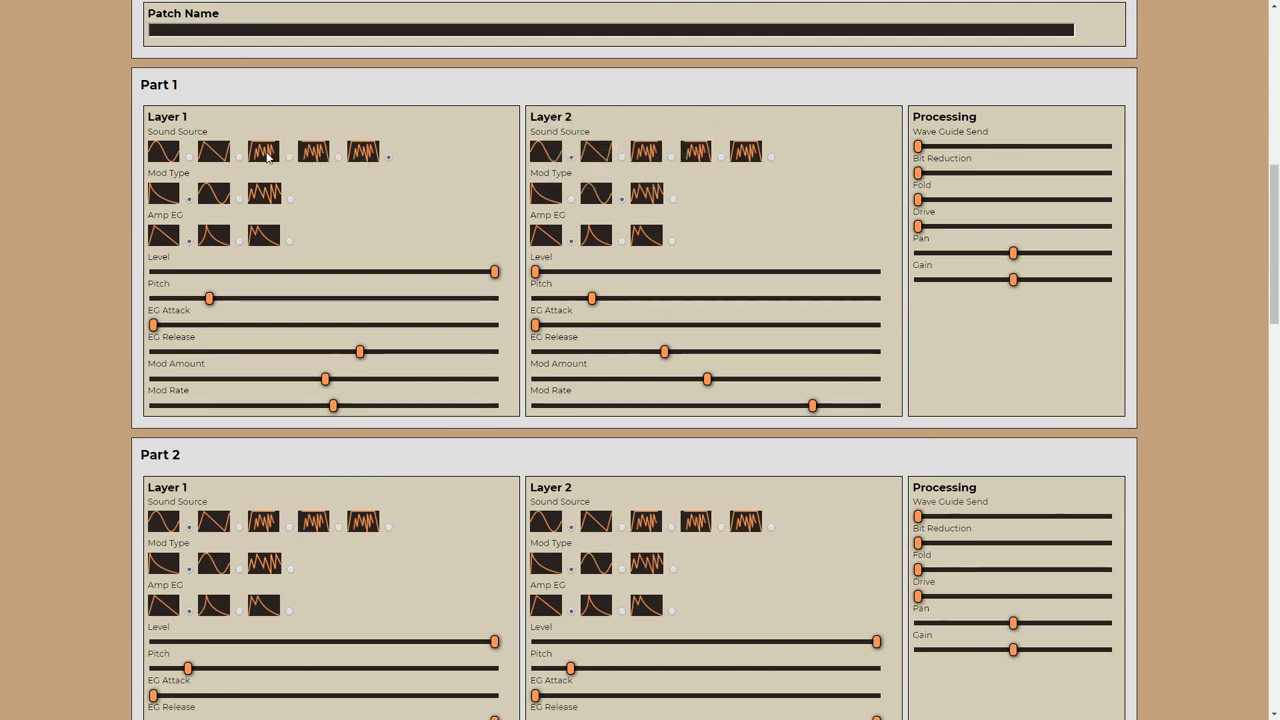
left_click(312, 152)
left_click(266, 152)
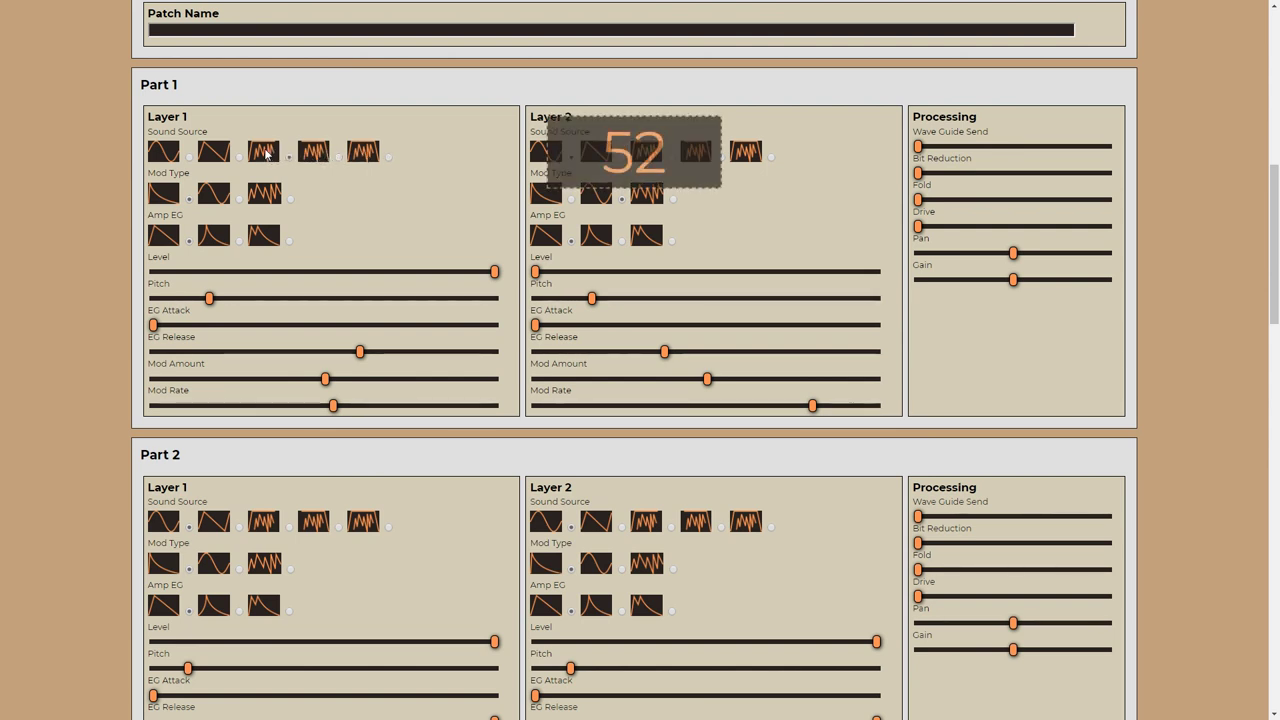
left_click(163, 152)
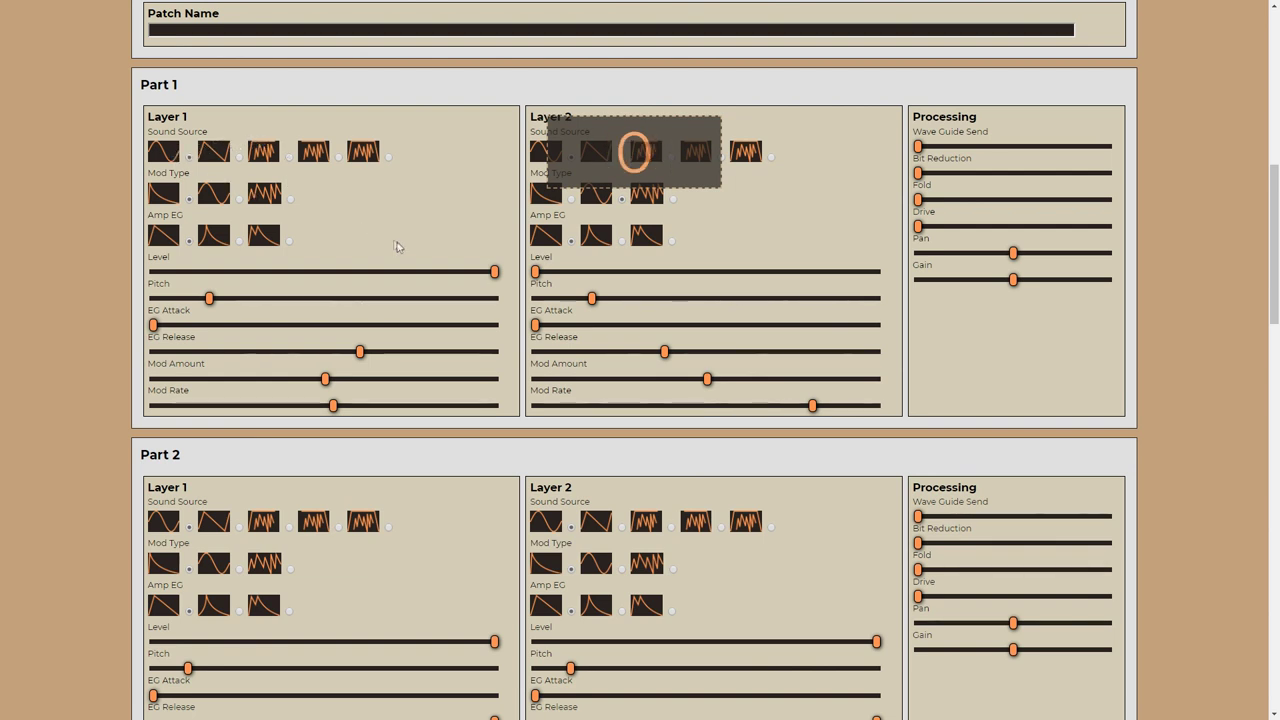
mouse_move(494, 271)
left_mouse_down()
mouse_move(152, 271)
mouse_move(497, 271)
left_mouse_up()
left_click(208, 299)
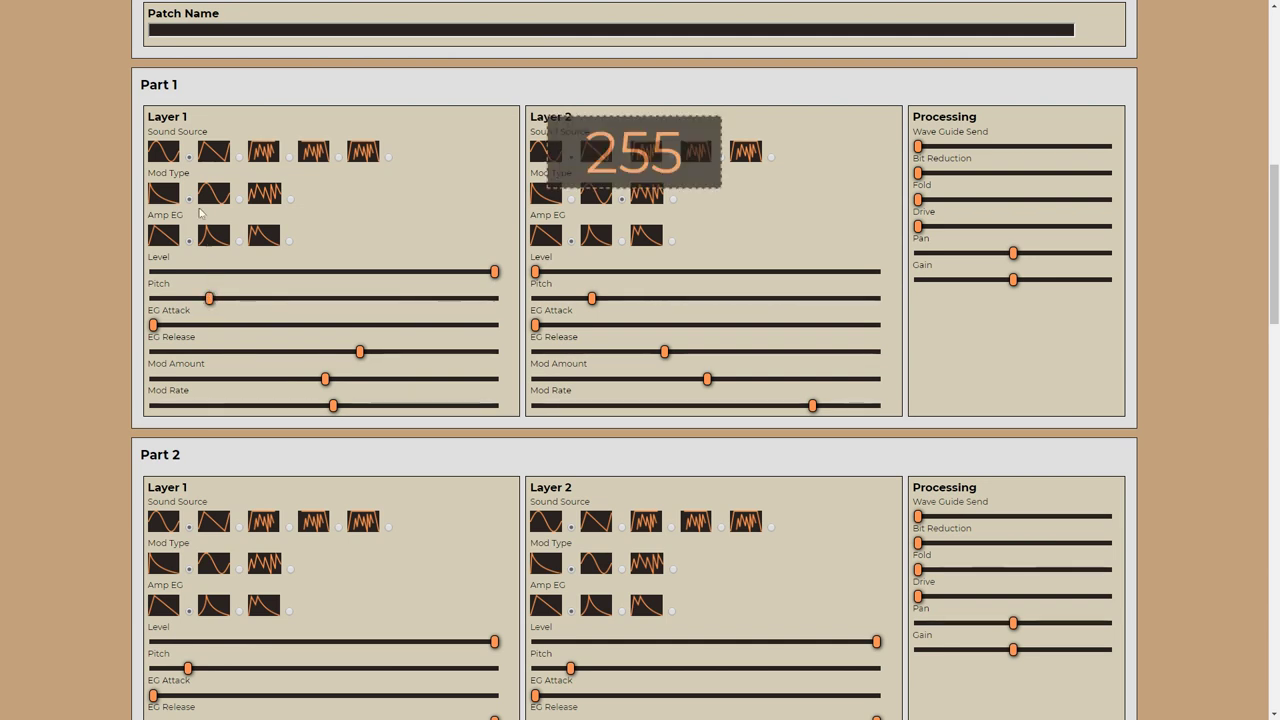
left_click(170, 155)
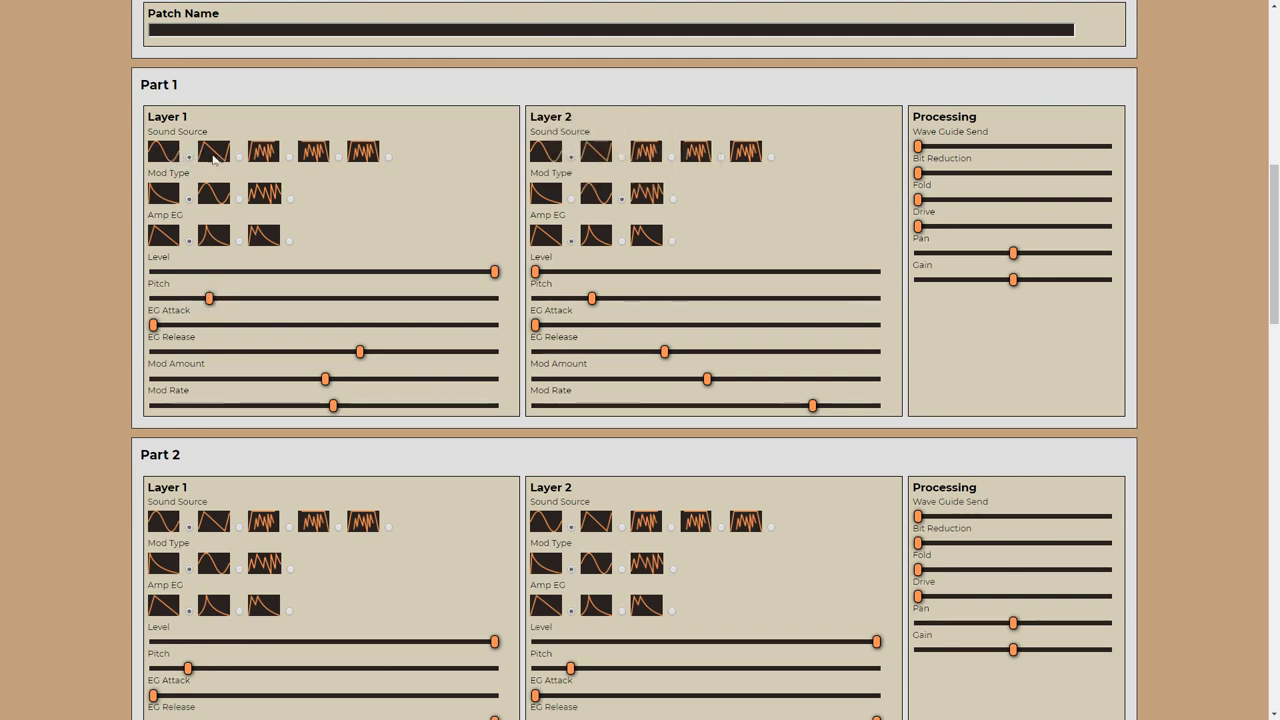
left_click(207, 297)
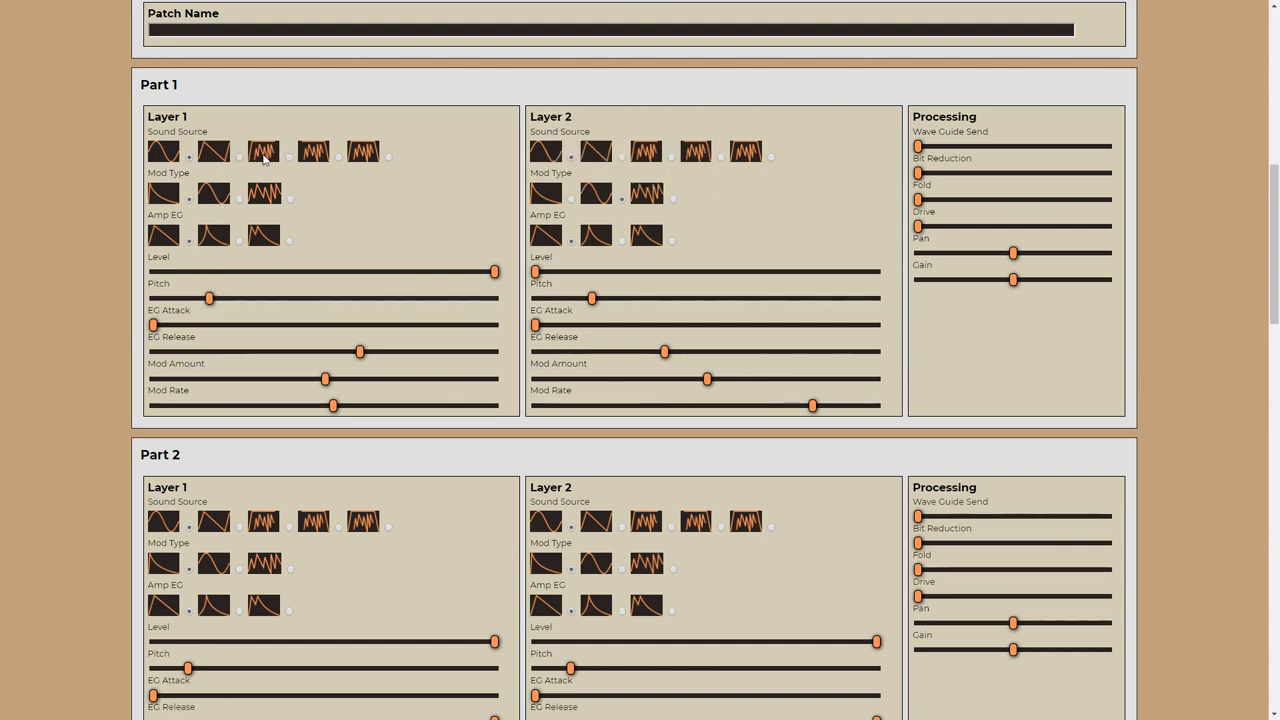
left_click(264, 153)
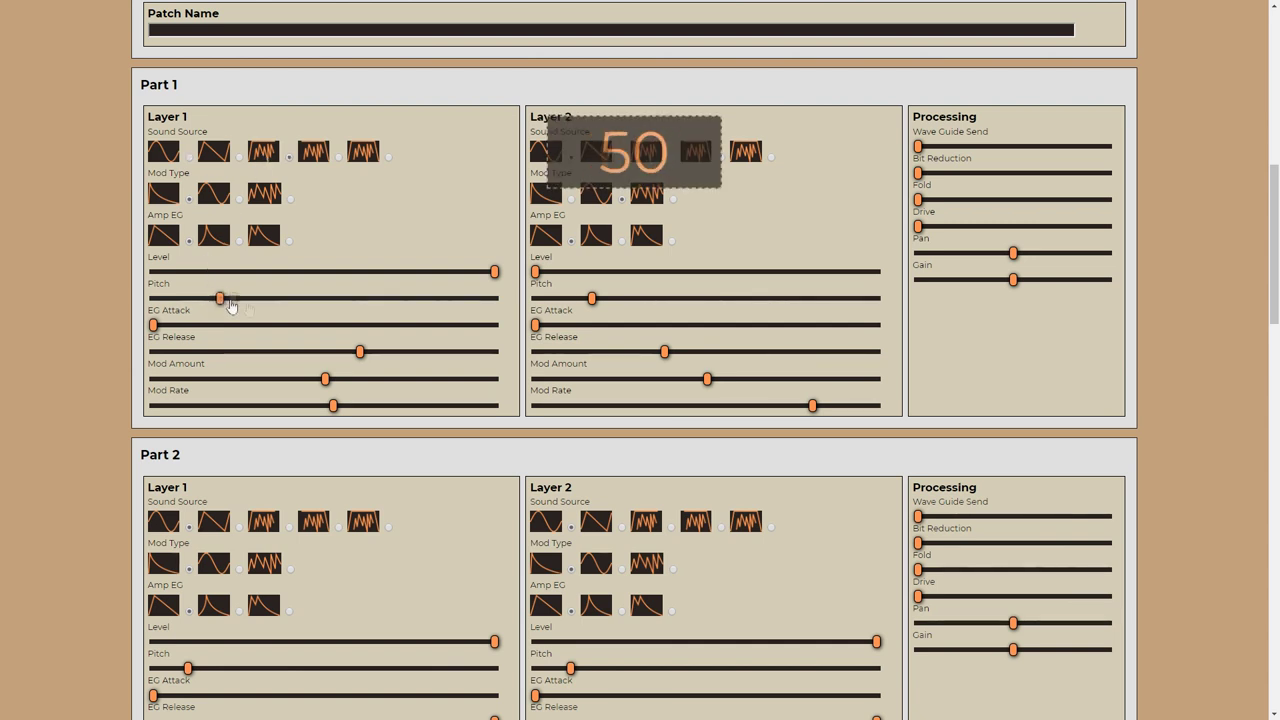
Sweep Layer 1's pitch while trying the fourth waveform, then set pitch 42 on the first waveform.
left_click_drag(414, 314, 267, 307)
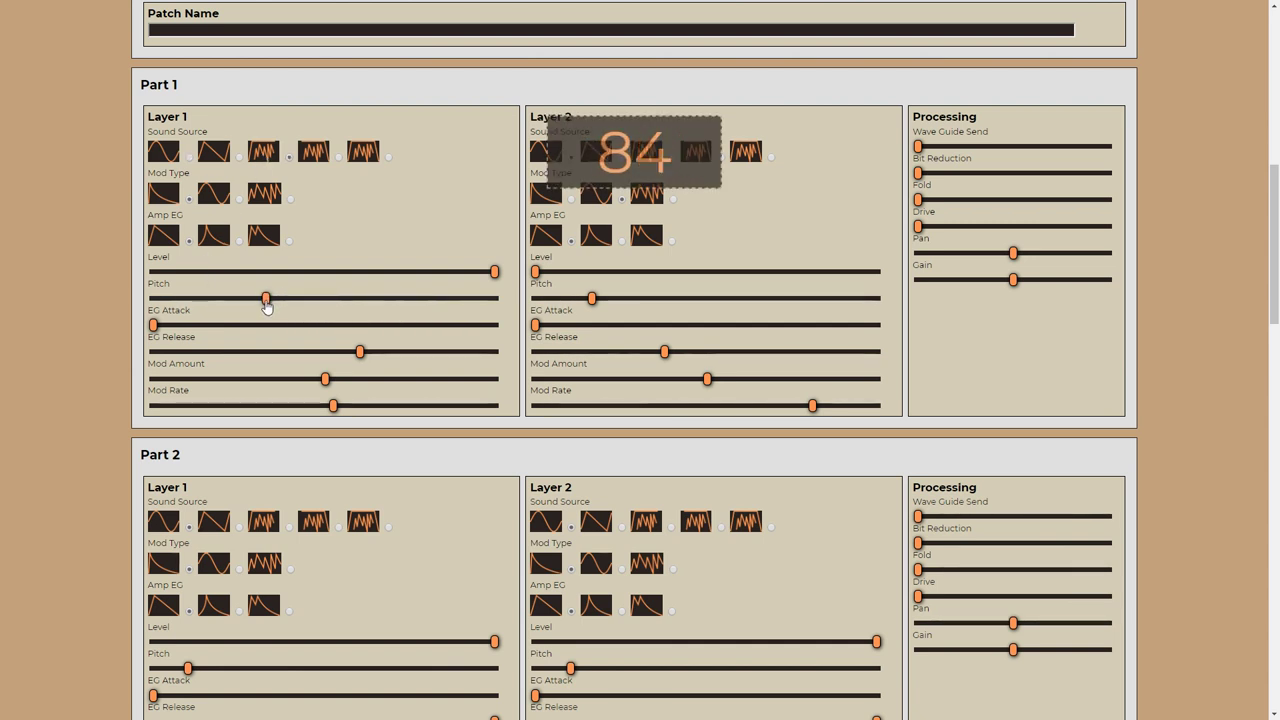
left_click_drag(342, 314, 428, 309)
left_click(320, 155)
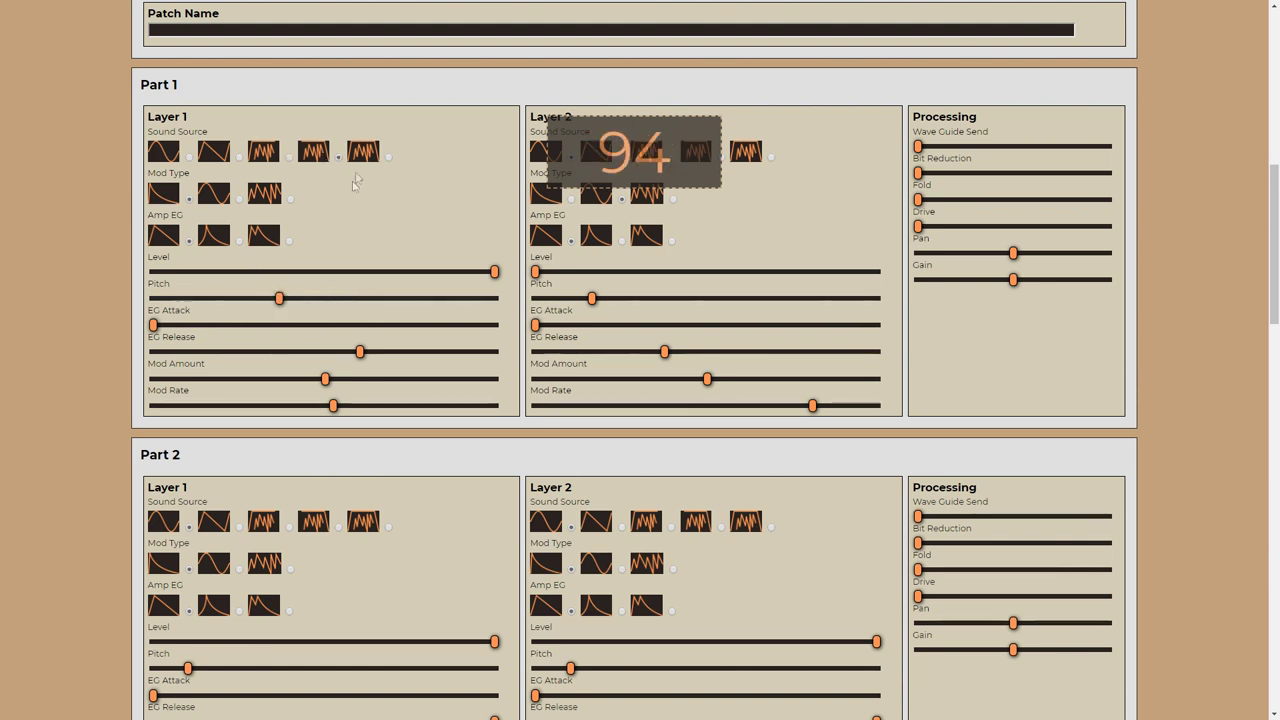
left_click_drag(280, 303, 483, 311)
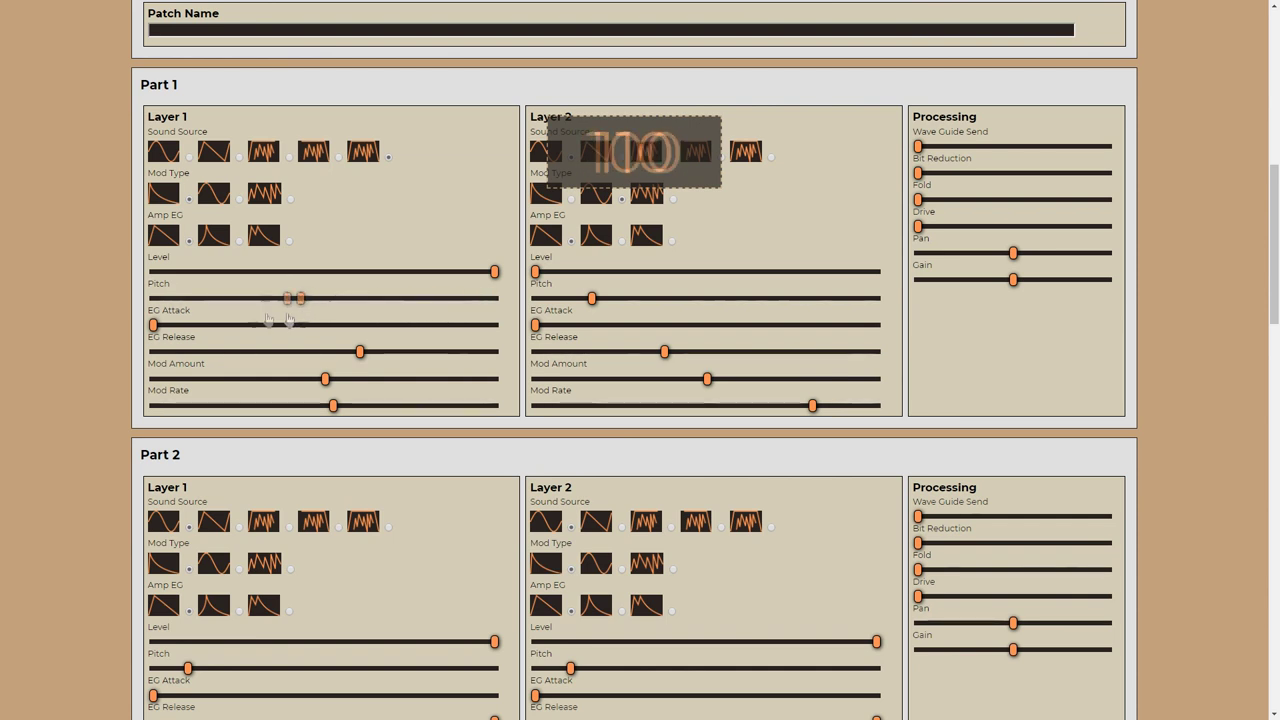
left_click_drag(288, 318, 243, 322)
left_click_drag(369, 303, 261, 303)
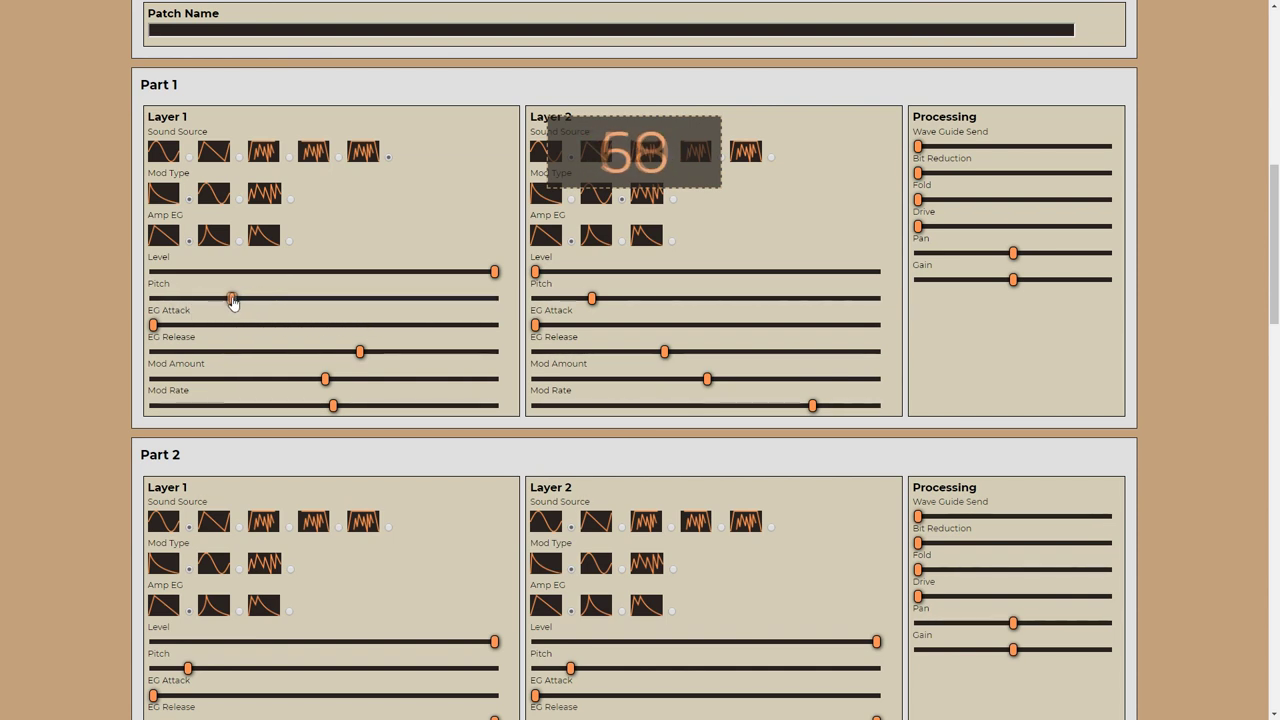
left_click_drag(211, 303, 210, 303)
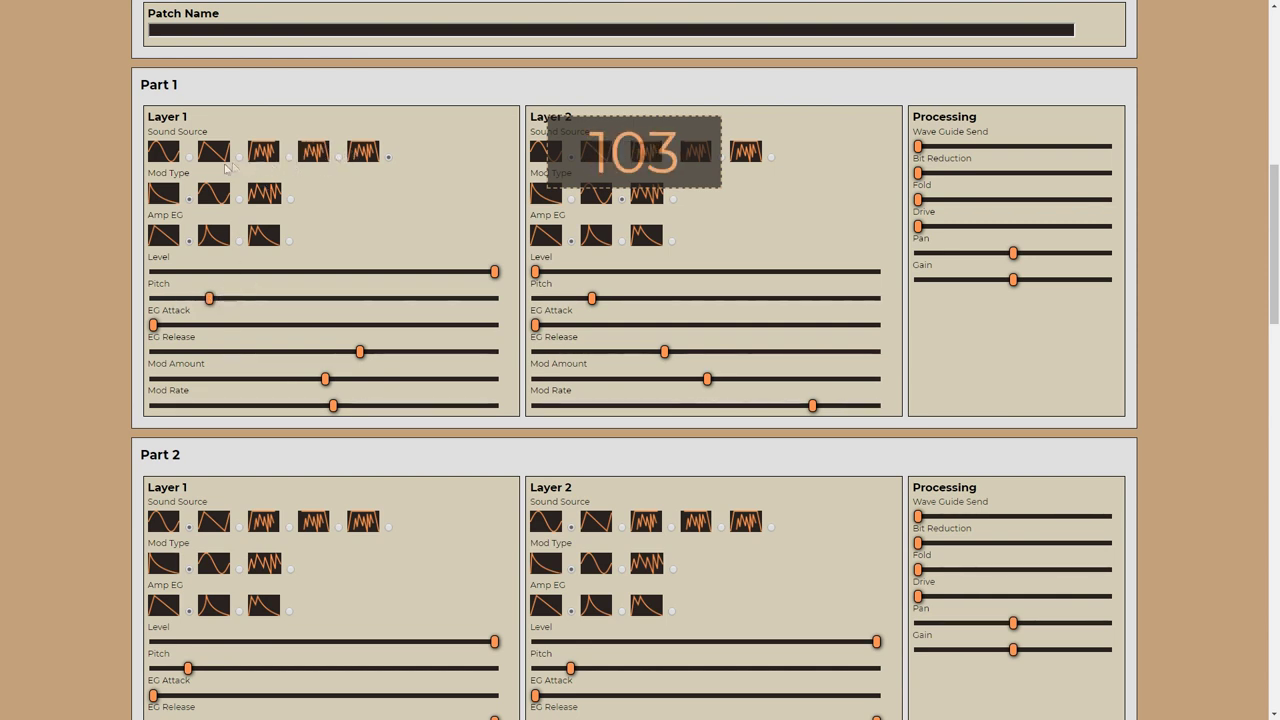
left_click(165, 152)
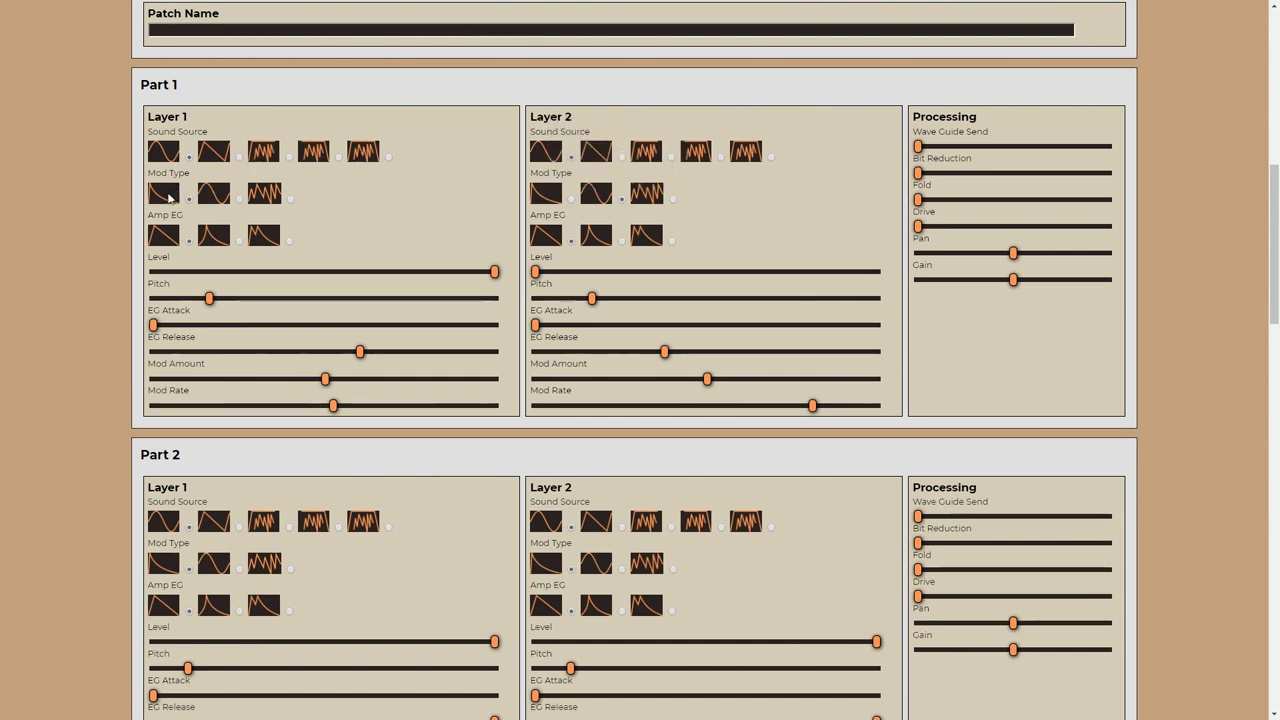
Switch Part 1 Layer 1 to the second mod type, slow its mod rate, and max the EG release.
mouse_move(250, 293)
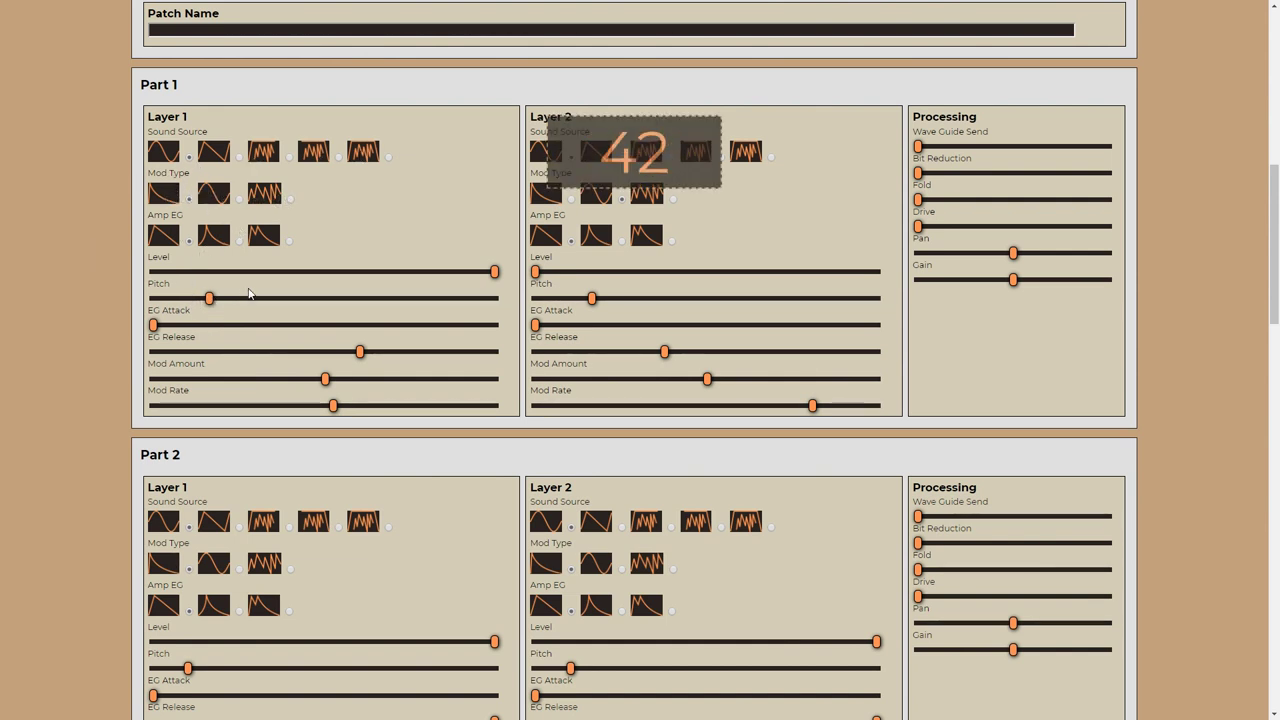
mouse_move(241, 206)
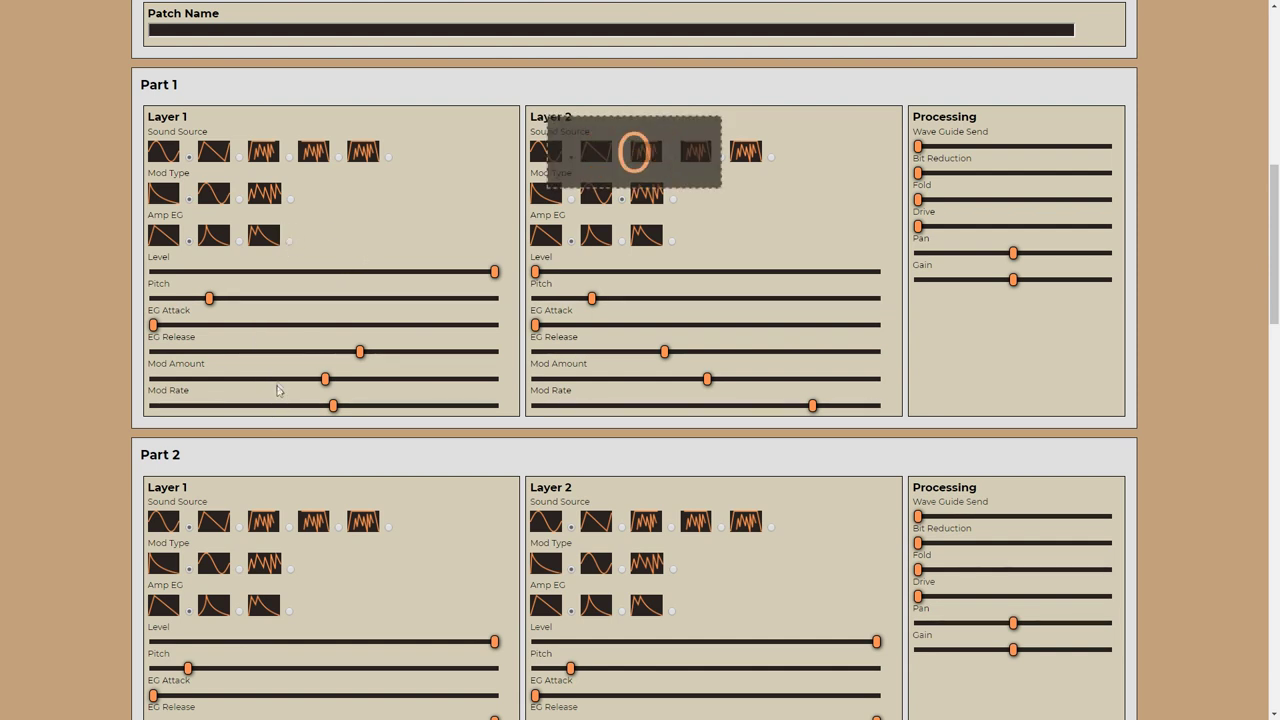
left_click(224, 204)
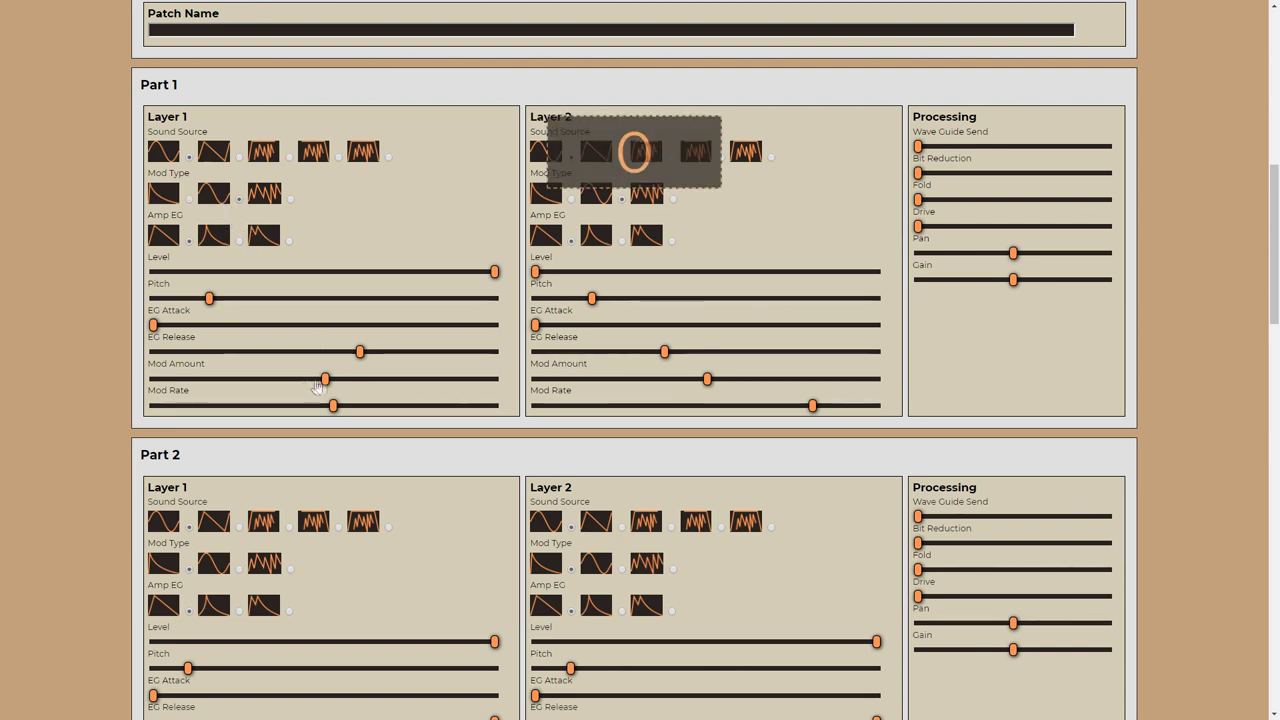
left_click_drag(331, 408, 243, 405)
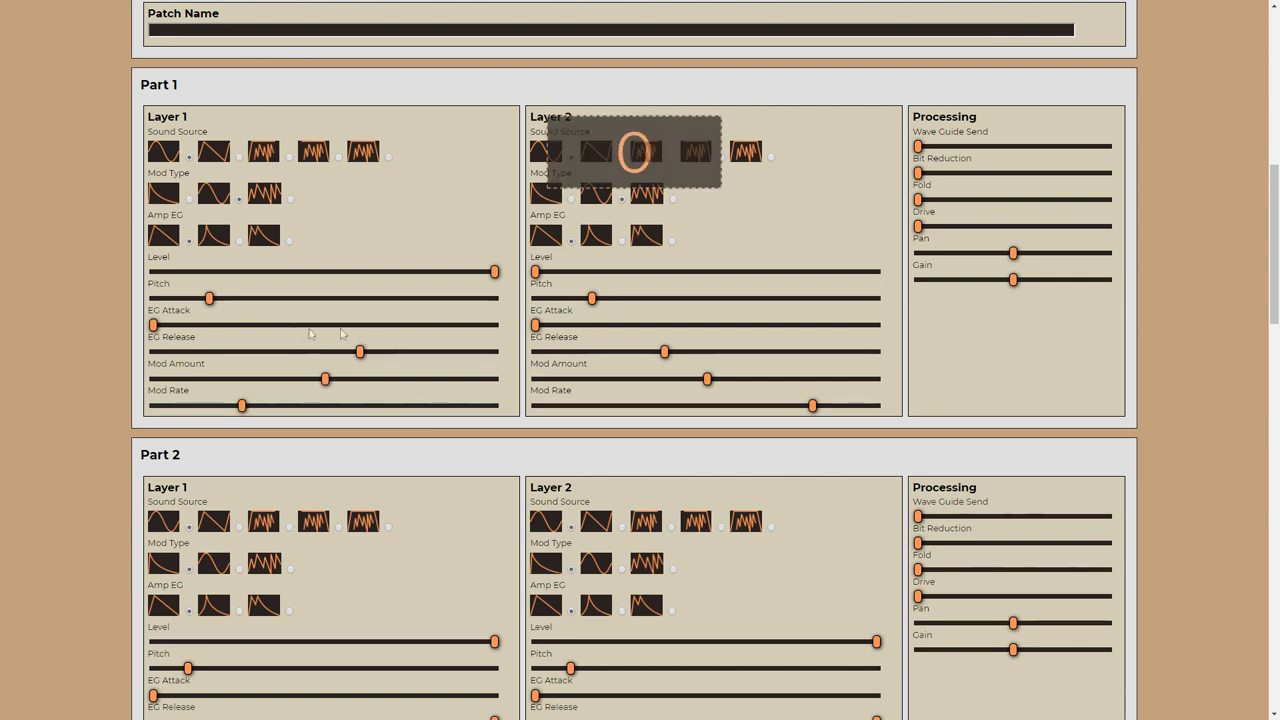
left_click_drag(360, 349, 491, 351)
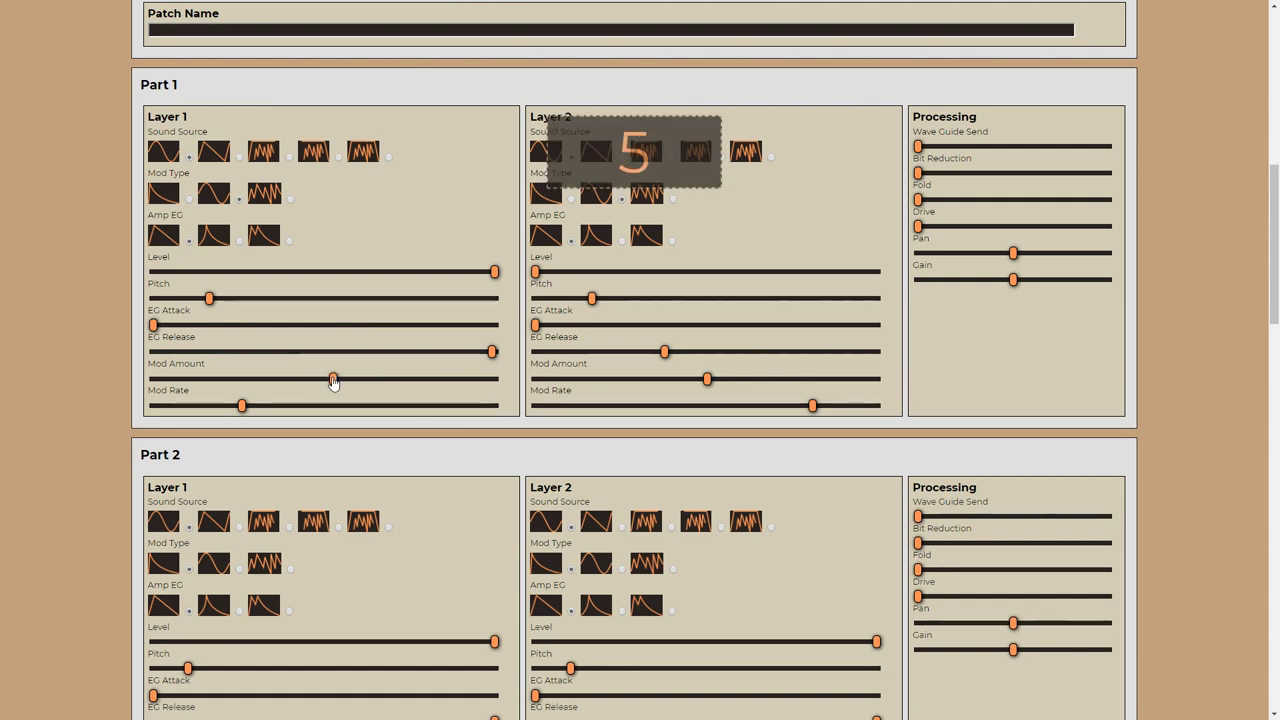
Dial Layer 1's mod amount up and down, settling at a low value around 8.
left_click_drag(338, 383, 360, 384)
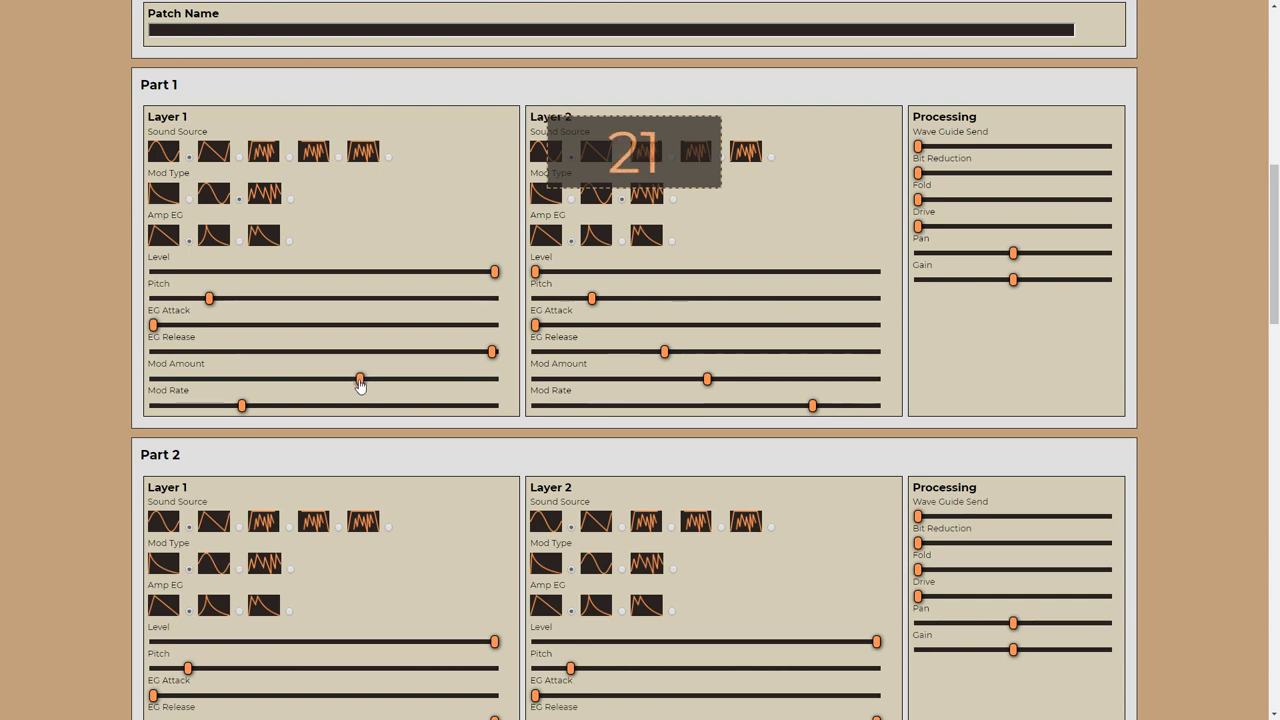
left_click_drag(375, 385, 346, 383)
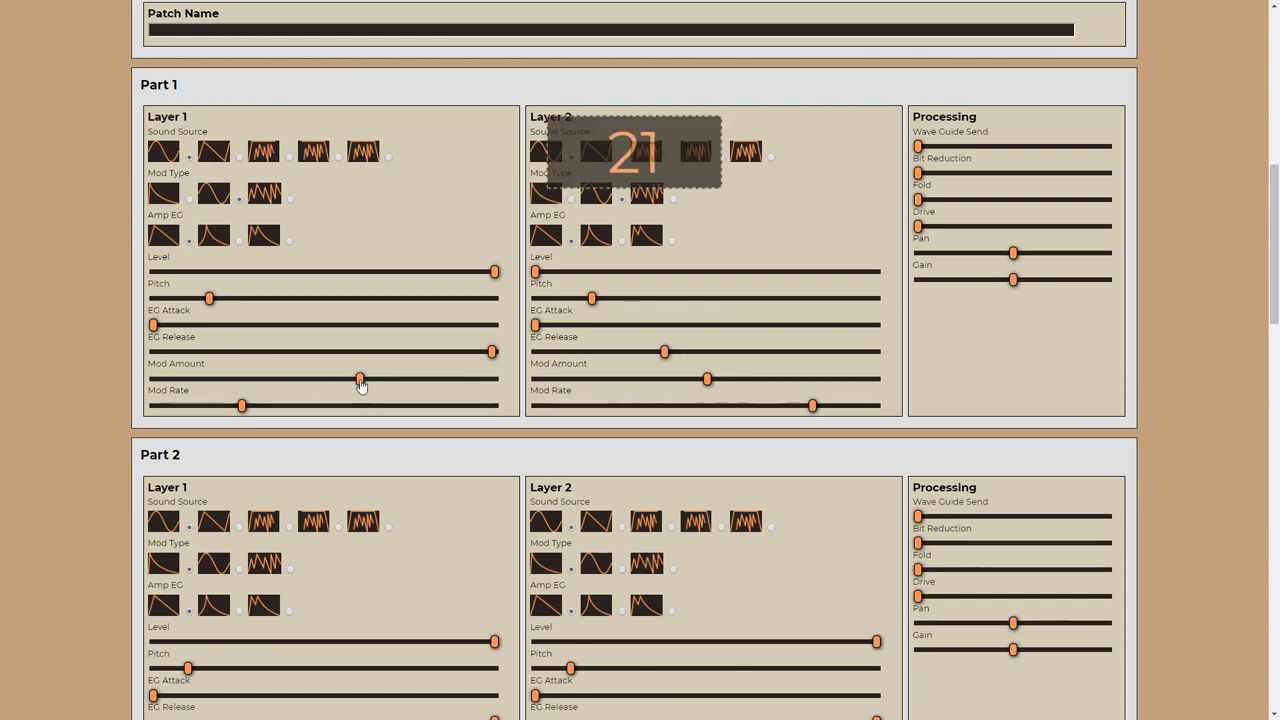
left_click_drag(374, 386, 433, 389)
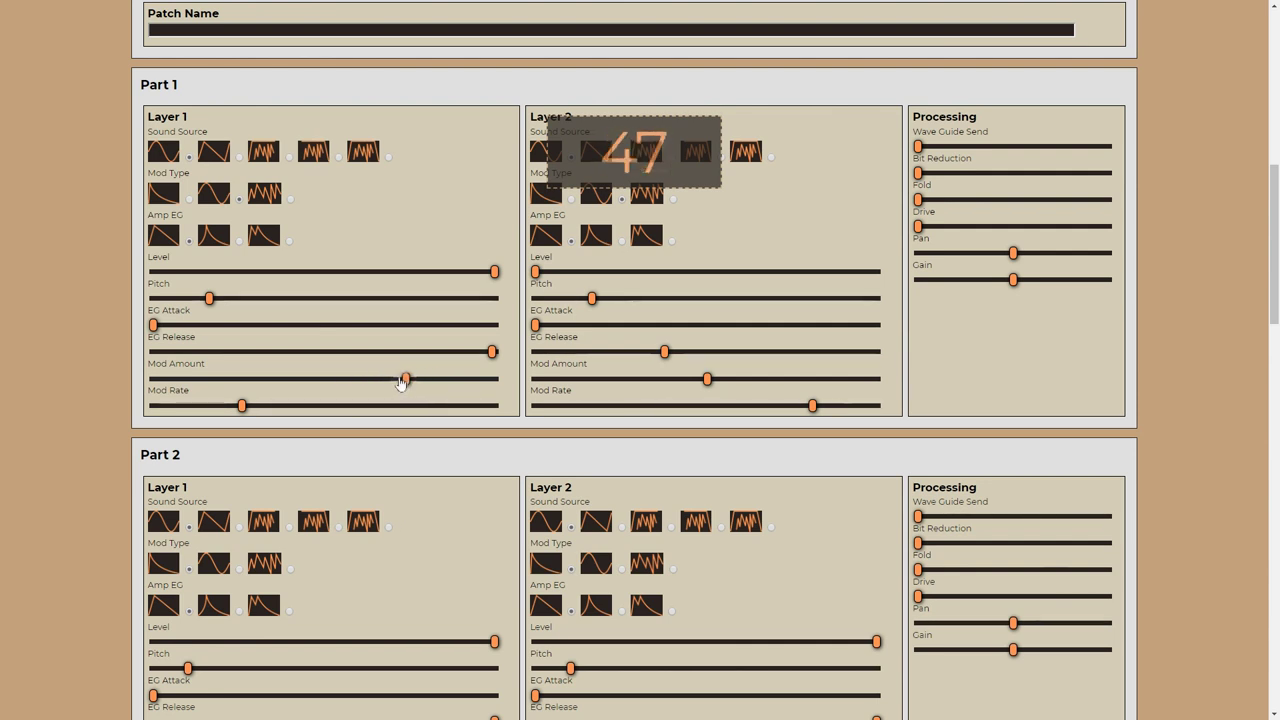
left_click_drag(325, 383, 347, 391)
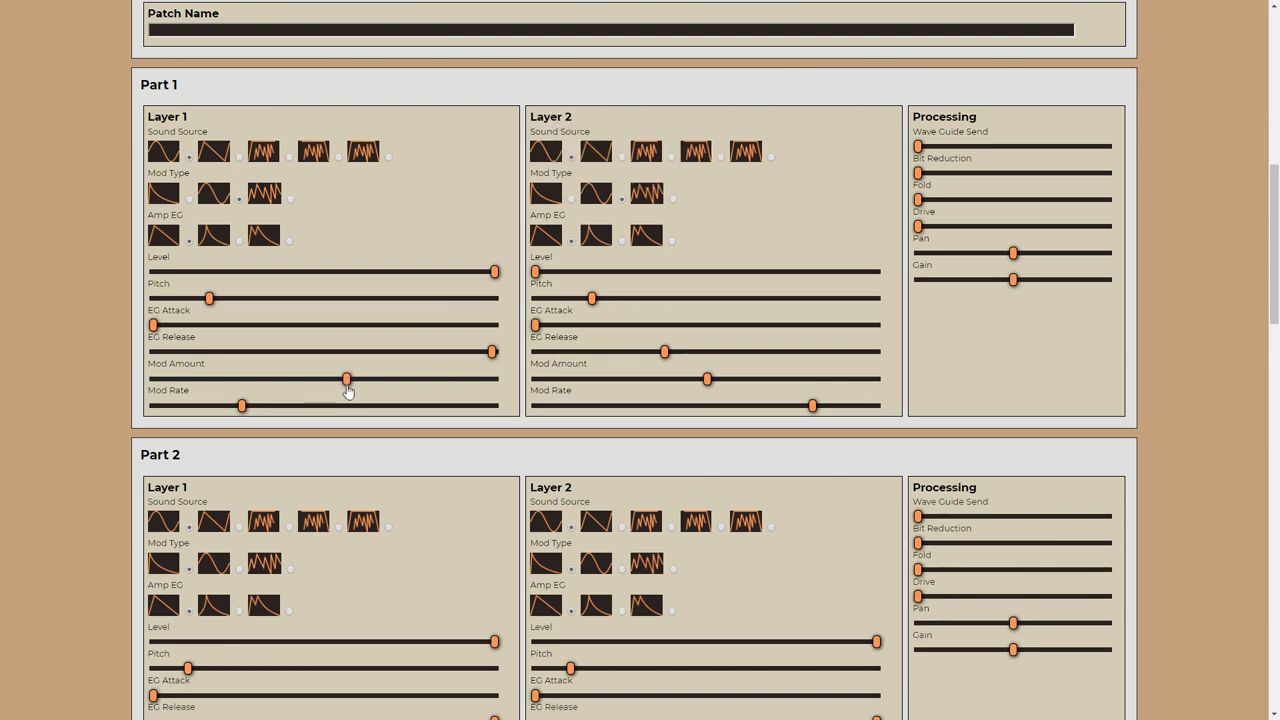
left_click_drag(347, 391, 325, 385)
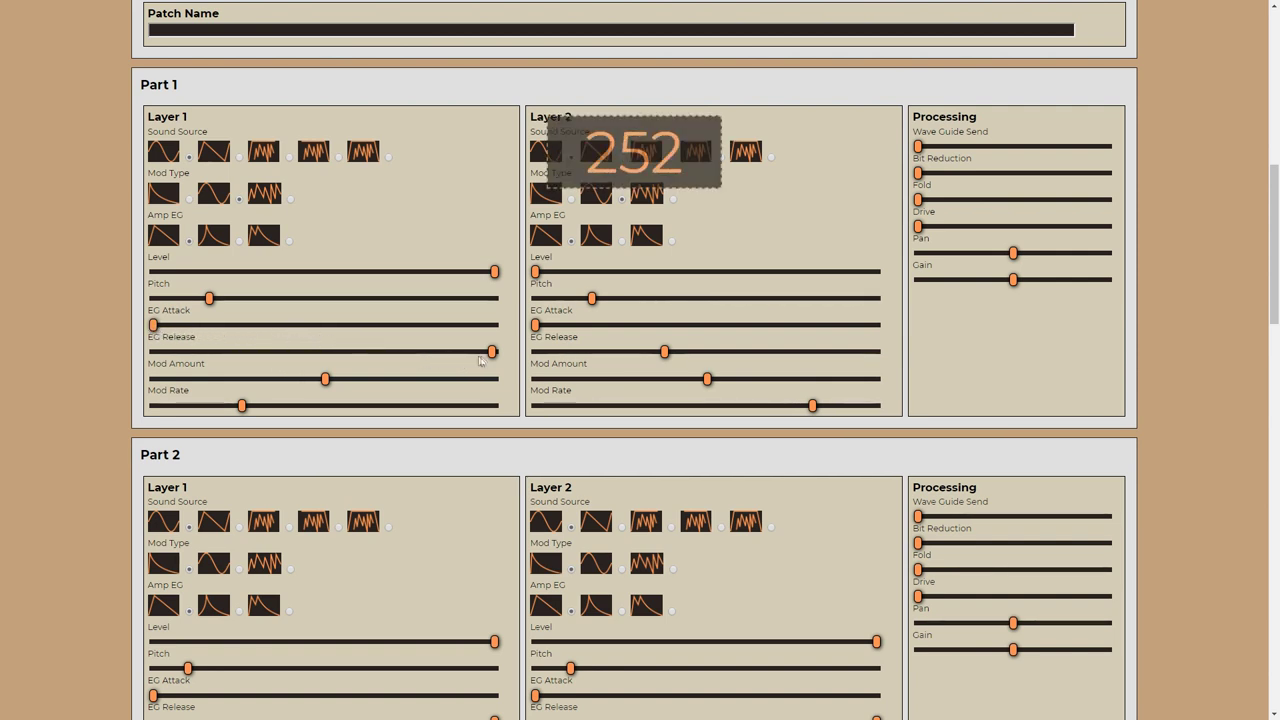
Pull Layer 1's EG release down to 246 and push the EG attack up.
mouse_move(491, 354)
left_mouse_down()
mouse_move(311, 356)
mouse_move(487, 354)
left_mouse_up()
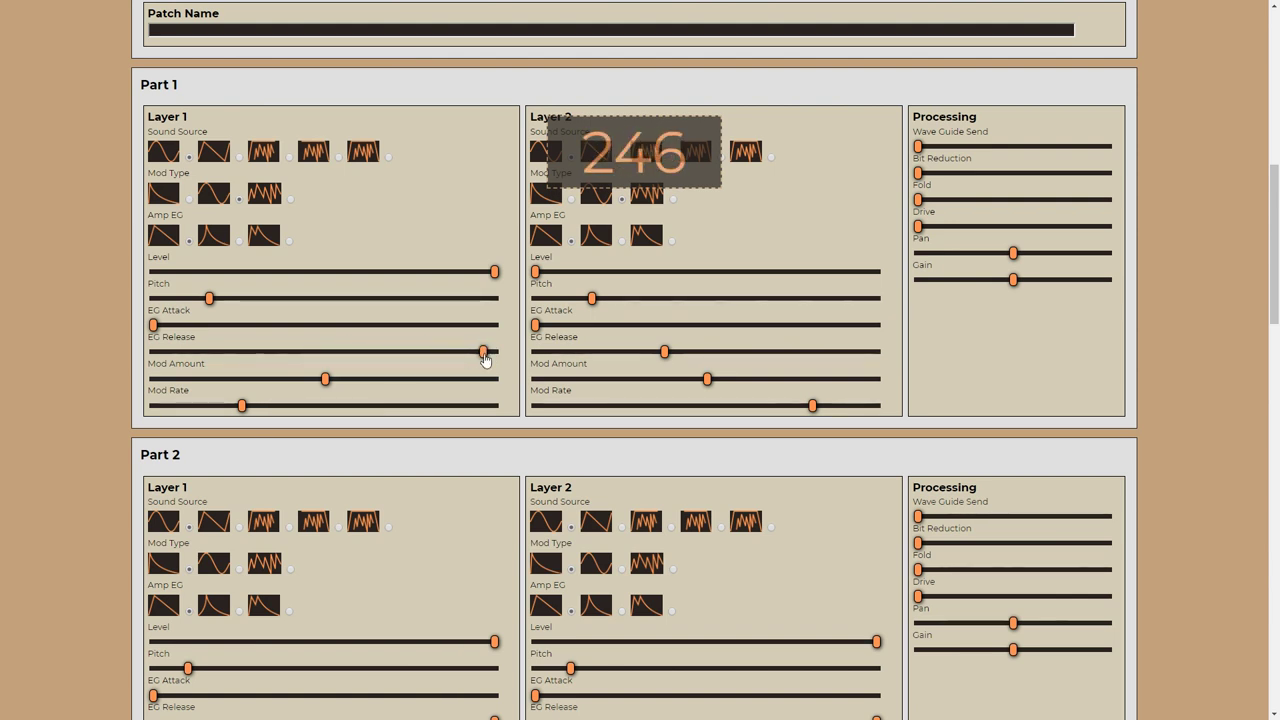
mouse_move(153, 325)
left_mouse_down()
mouse_move(394, 341)
mouse_move(496, 328)
mouse_move(161, 330)
left_mouse_up()
Try Layer 1's second amp EG shape, varying the attack and shortening the release.
left_click(484, 352)
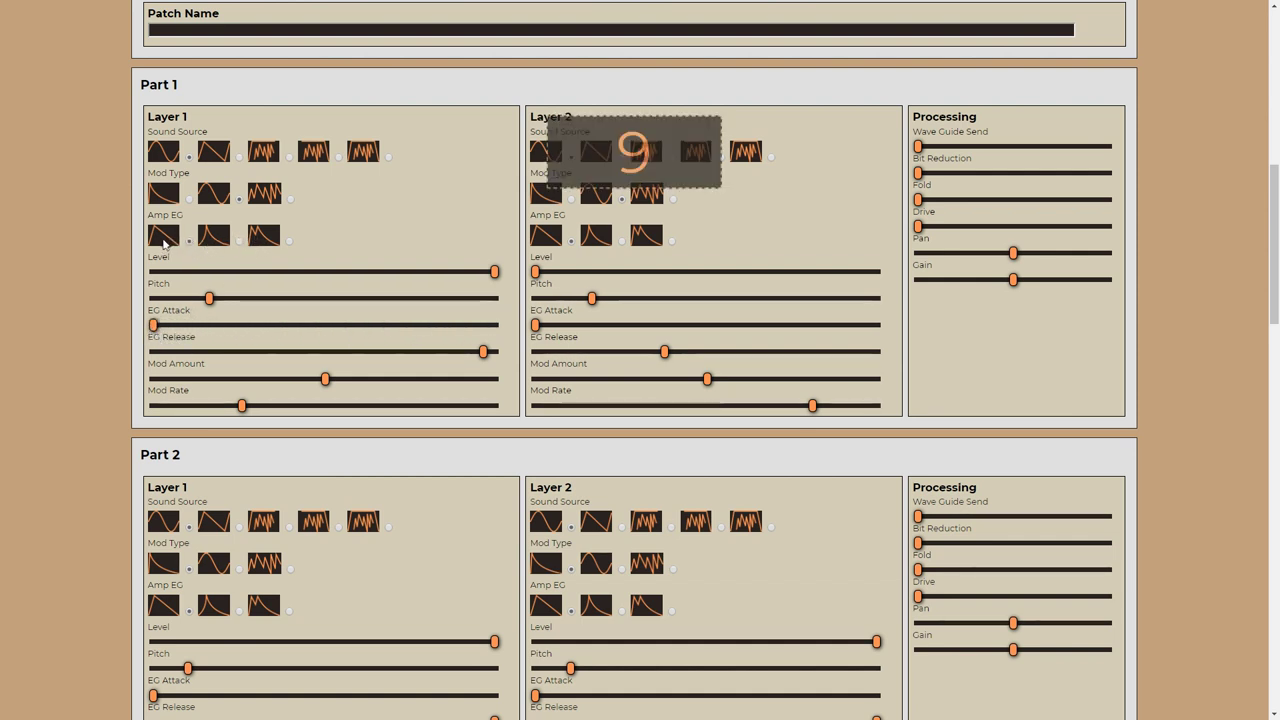
left_click(213, 240)
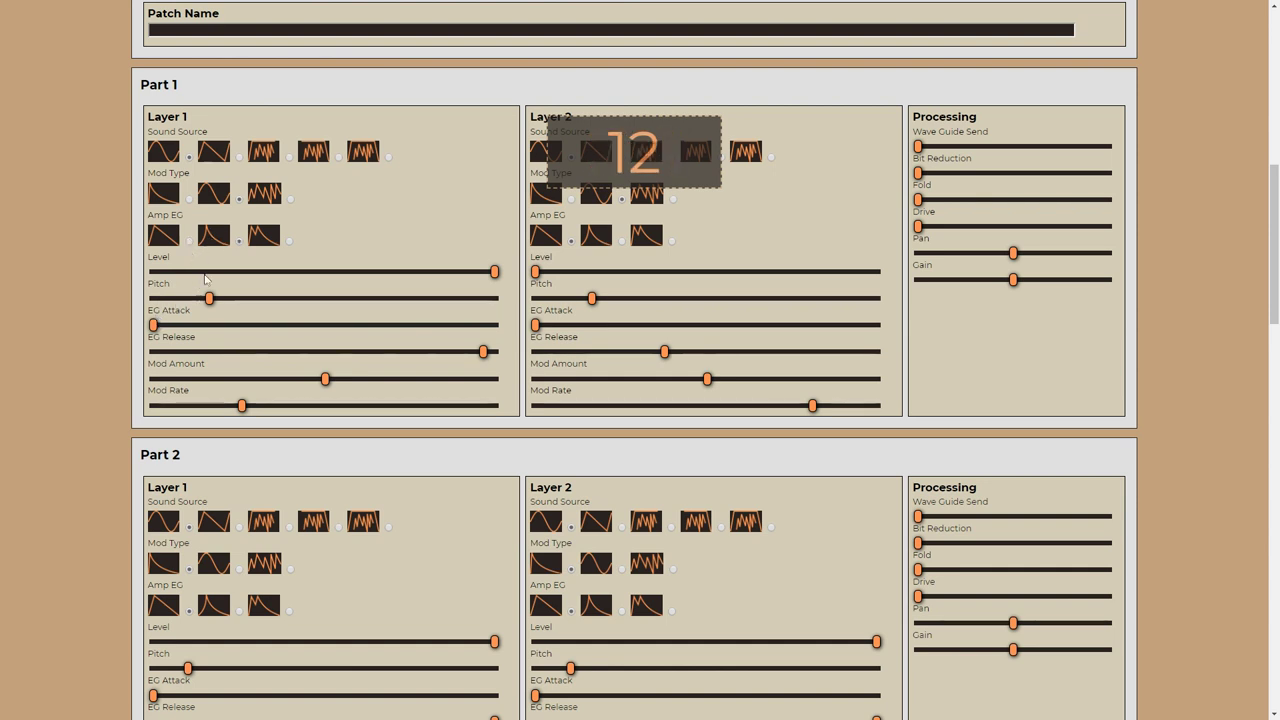
left_click_drag(154, 326, 380, 329)
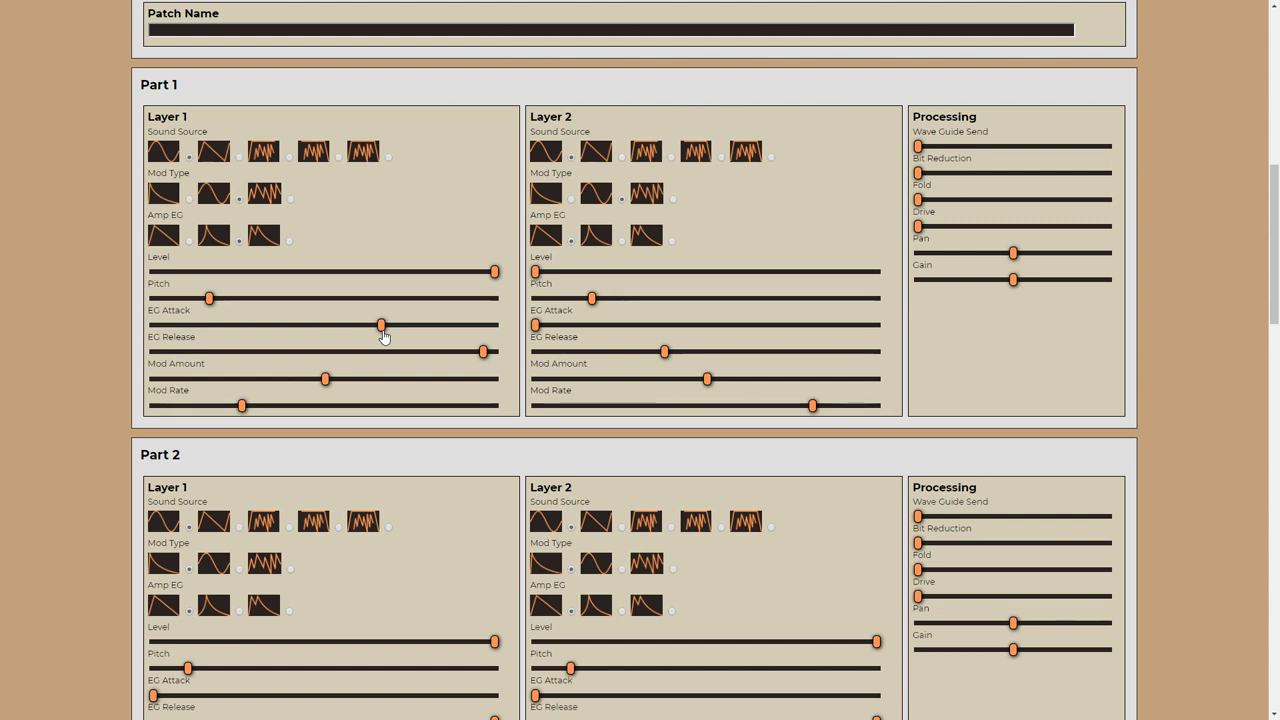
left_click_drag(483, 351, 152, 326)
left_click(380, 328)
left_click_drag(408, 352, 287, 354)
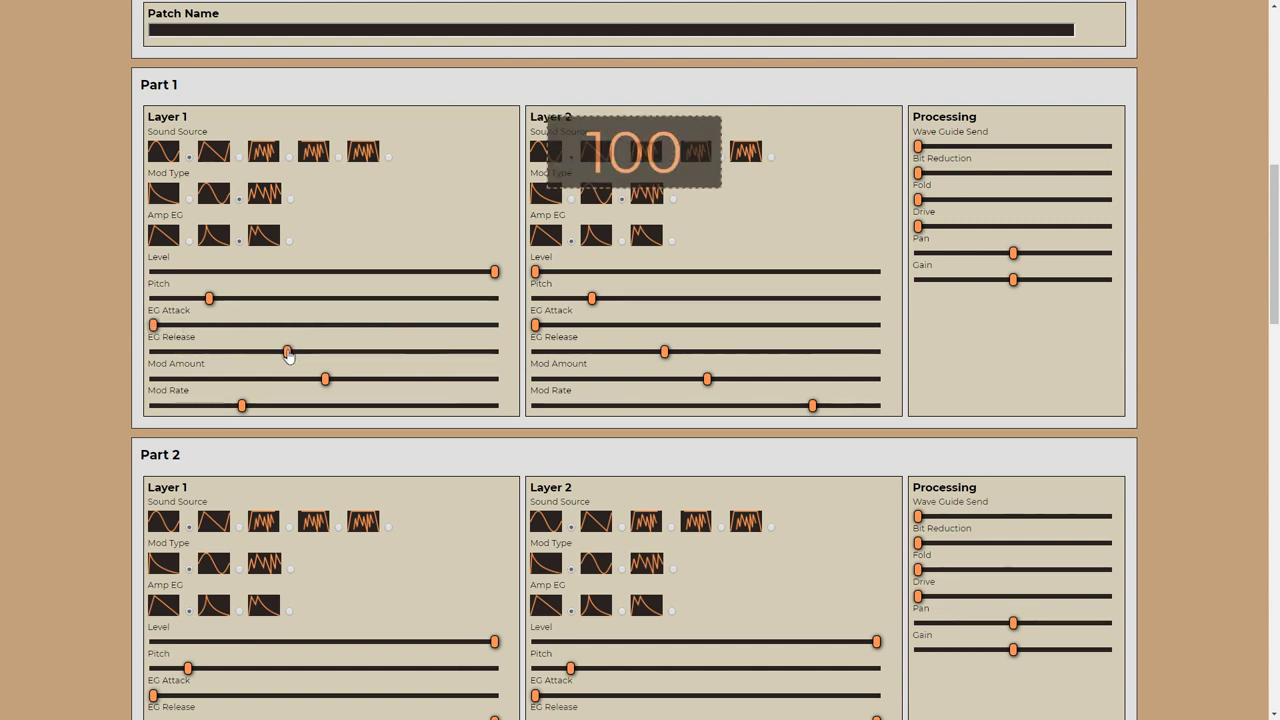
Switch Layer 1 to the third amp EG shape with release about 218 and attack at zero.
left_click(289, 241)
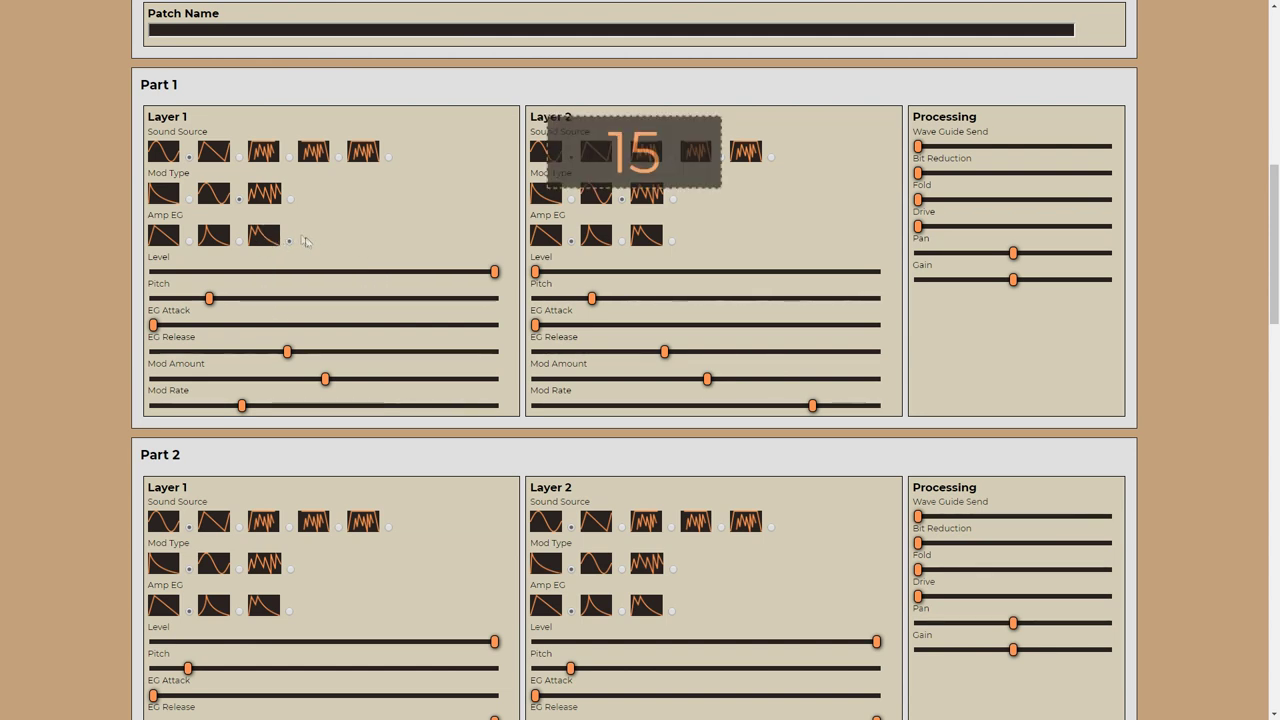
left_click_drag(284, 360, 362, 366)
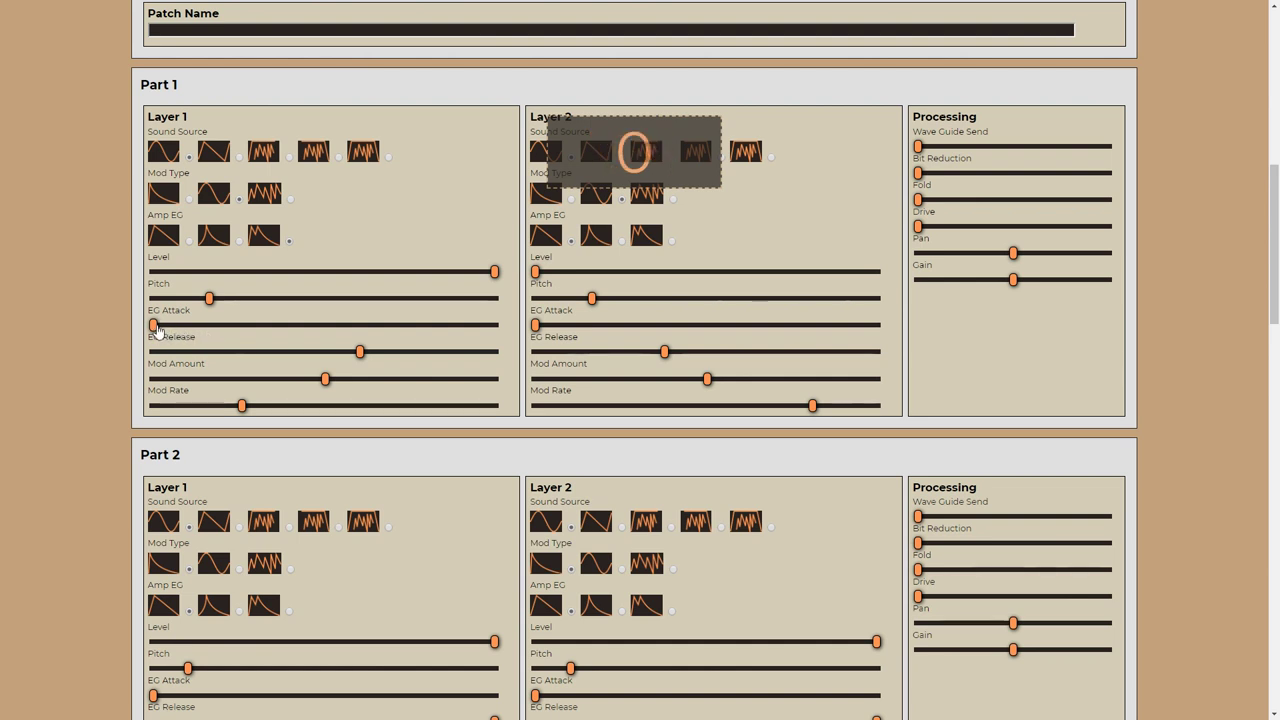
left_click_drag(157, 330, 319, 328)
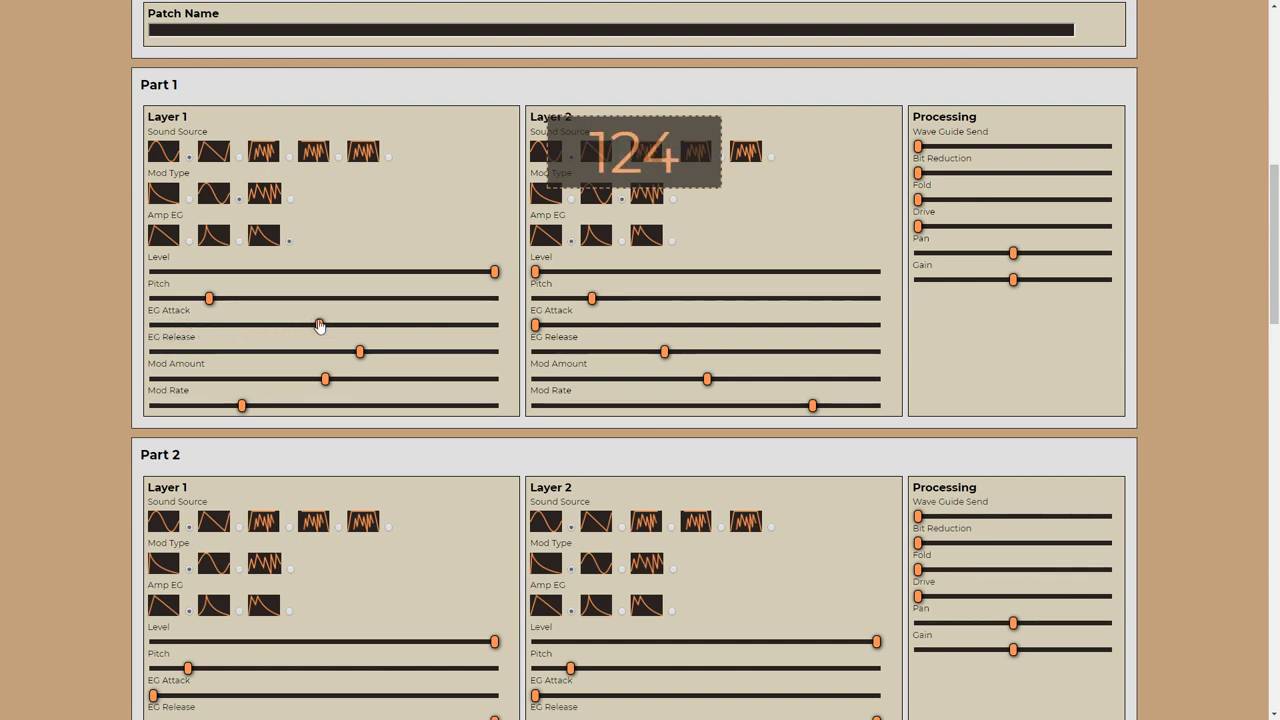
left_click_drag(358, 350, 445, 351)
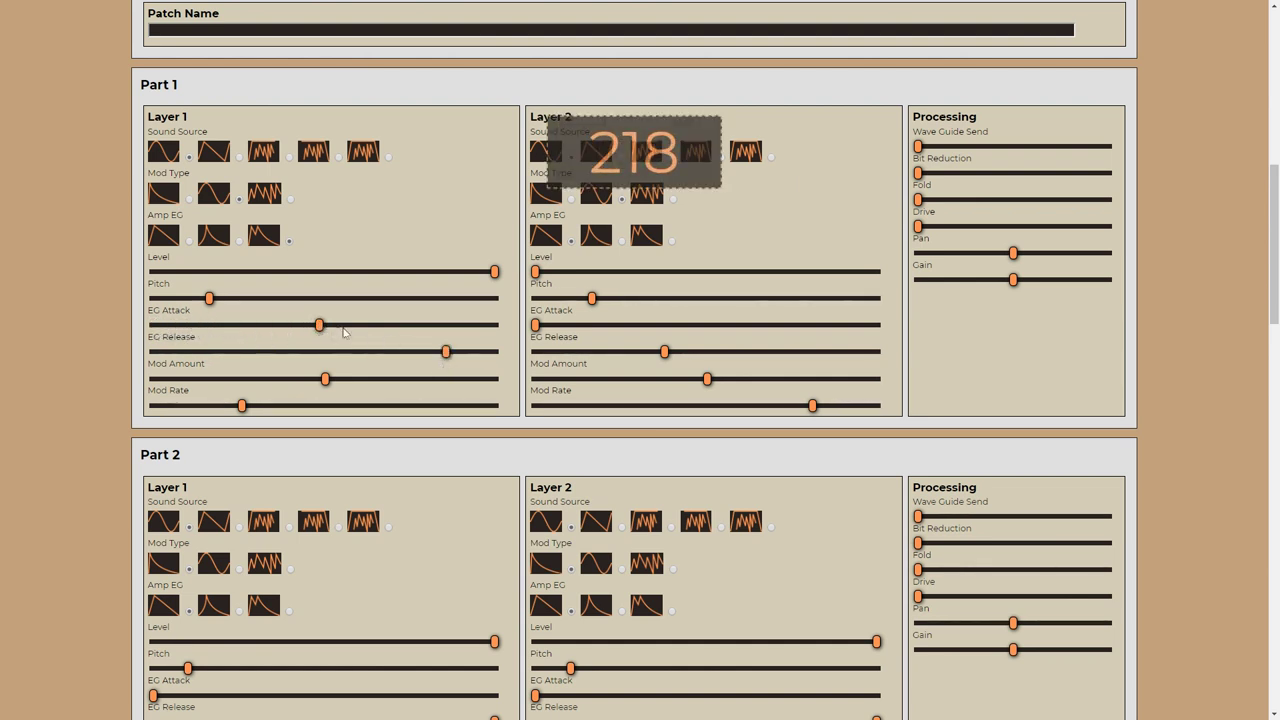
left_click_drag(317, 329, 535, 334)
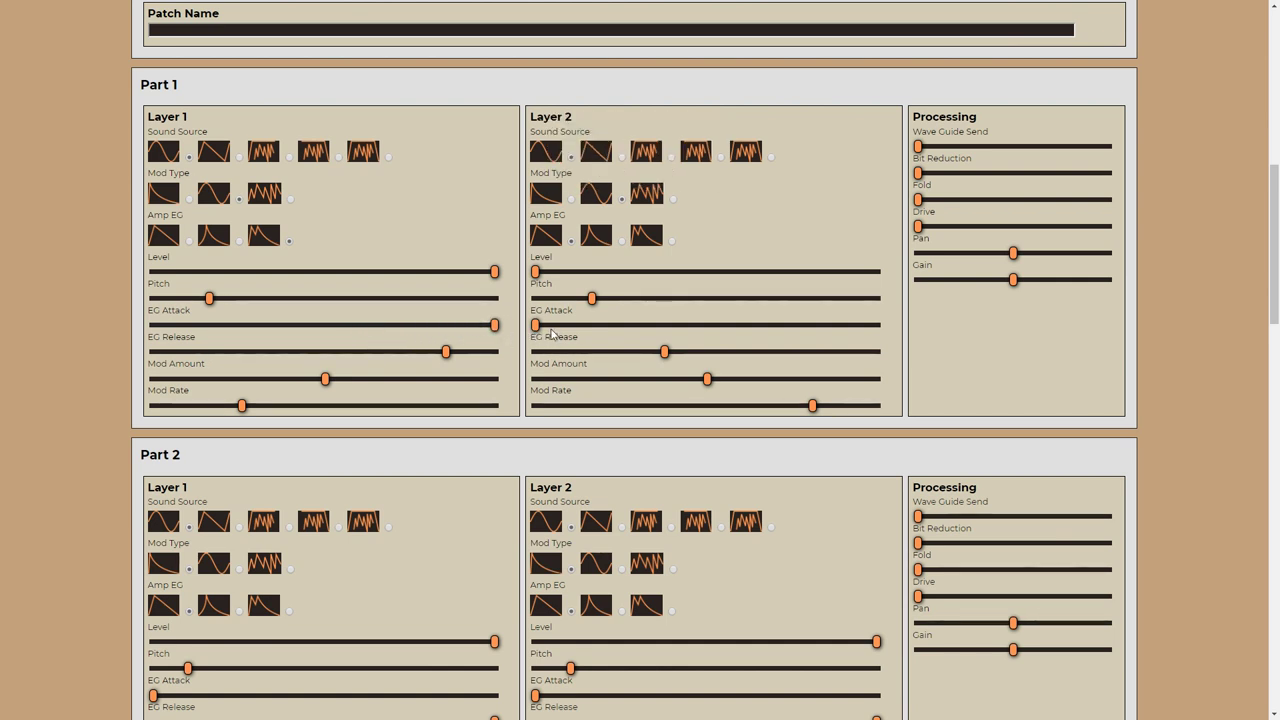
left_click_drag(494, 325, 148, 318)
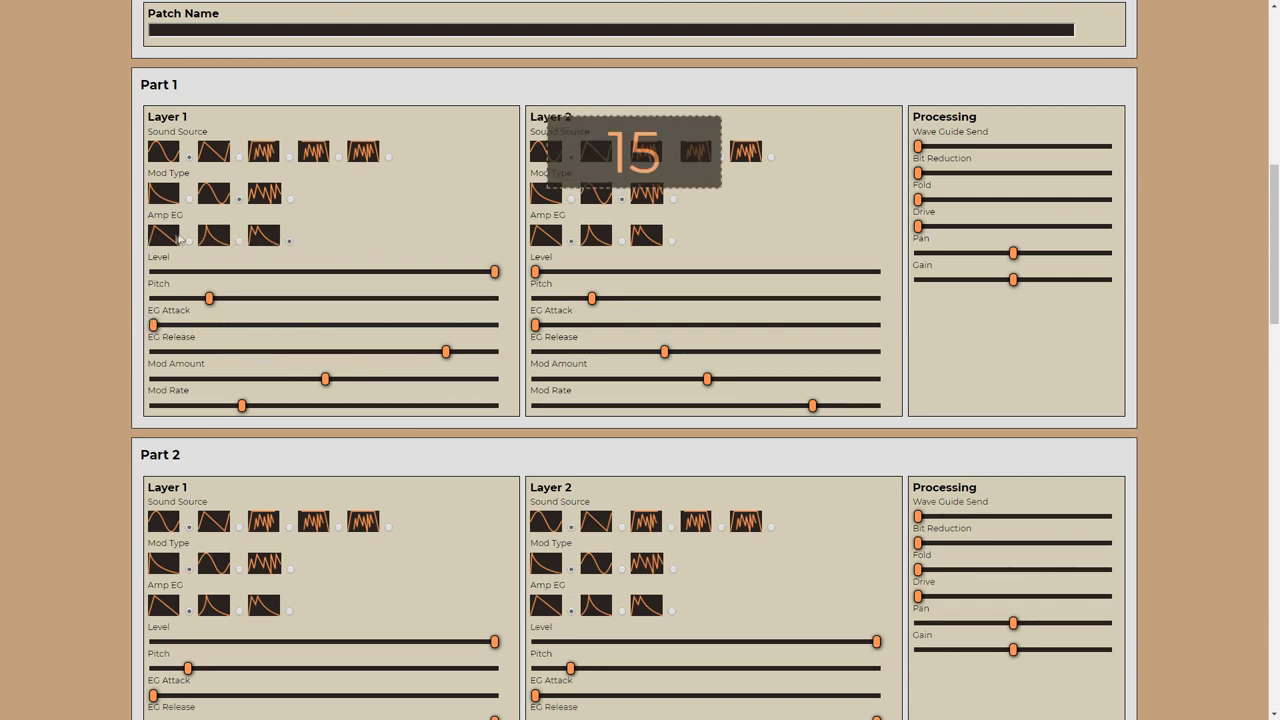
Return Layer 1 to the first amp EG shape with attack about 104 and release near minimum.
left_click(179, 238)
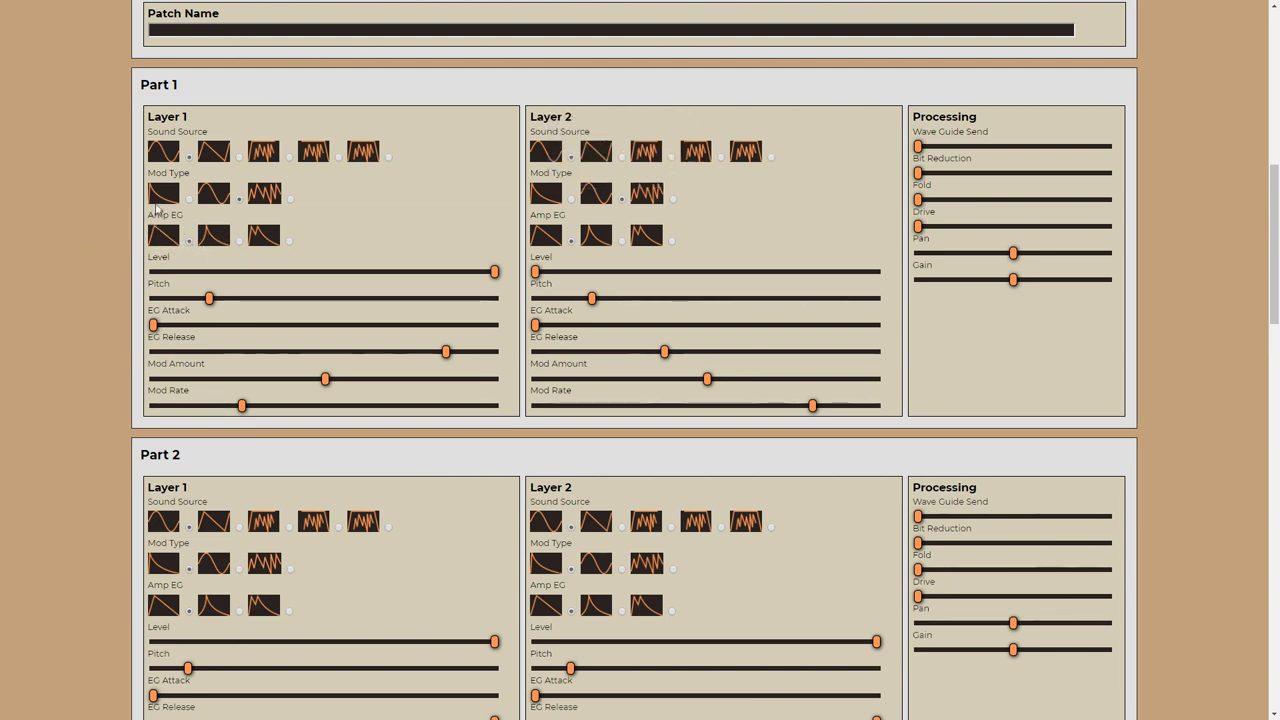
left_click_drag(446, 351, 494, 351)
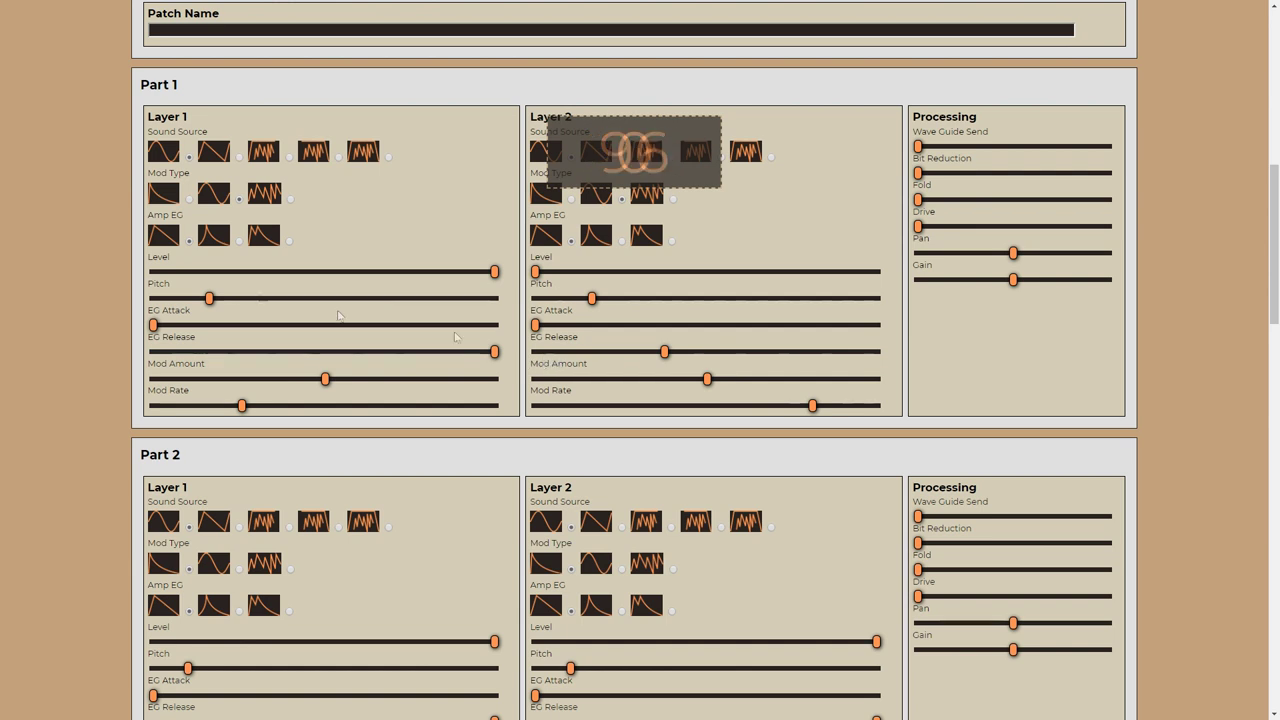
left_click_drag(153, 325, 515, 330)
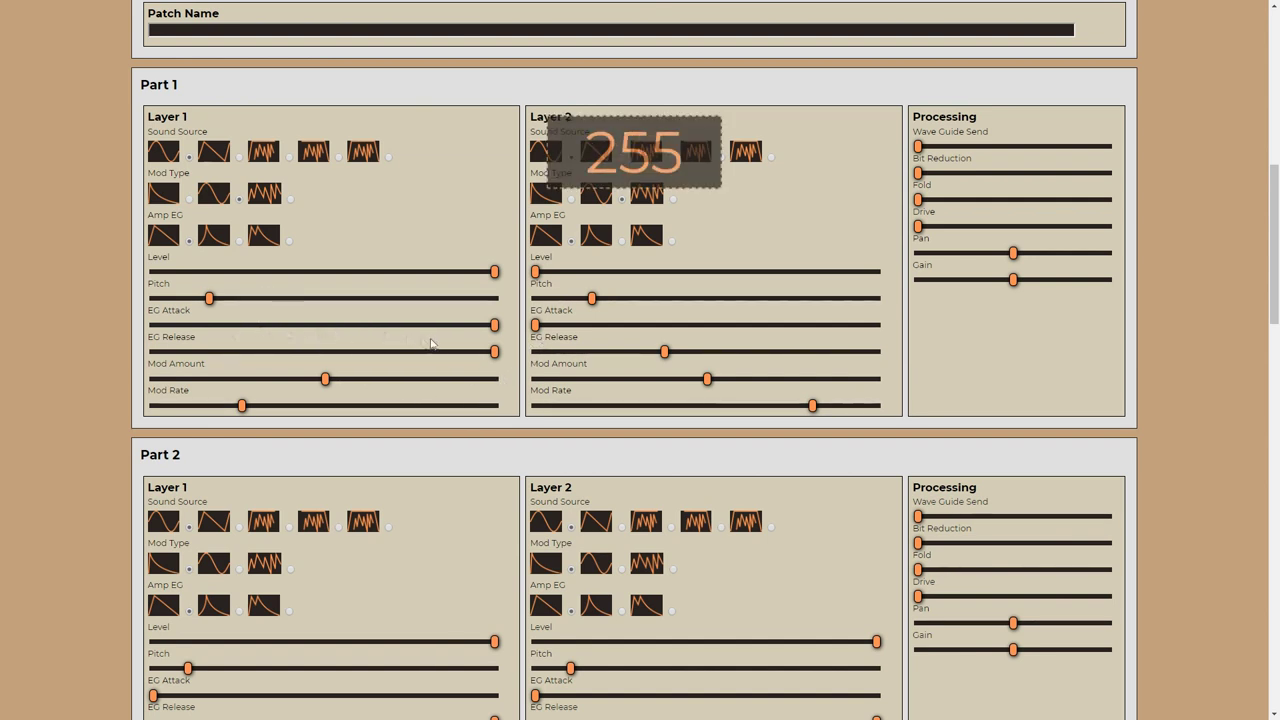
left_click_drag(494, 330, 129, 334)
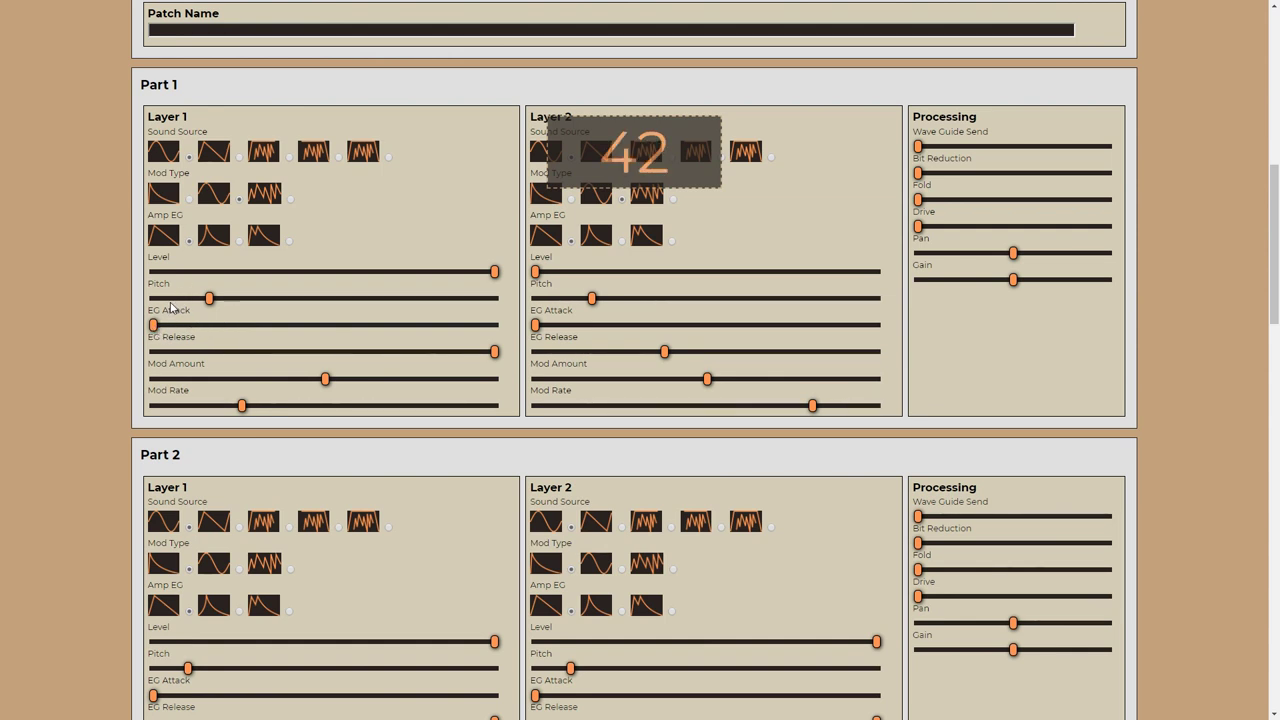
left_click(192, 326)
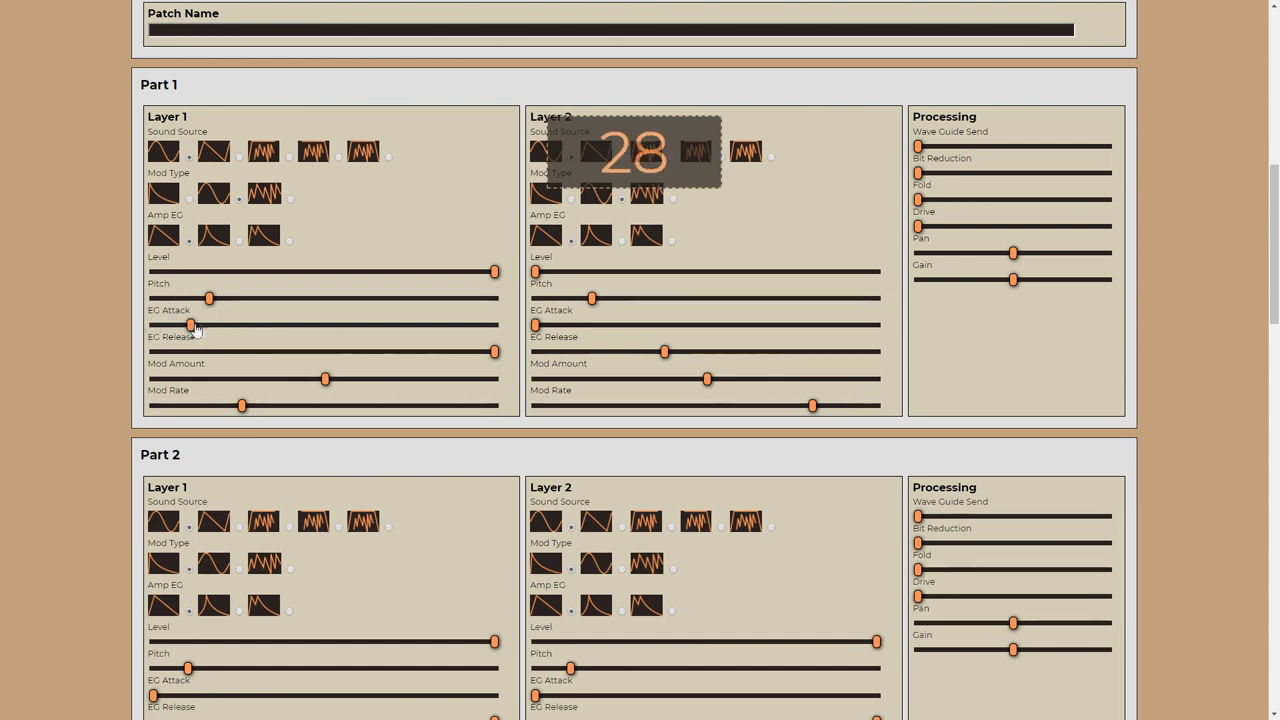
left_click_drag(196, 330, 212, 328)
left_click(247, 326)
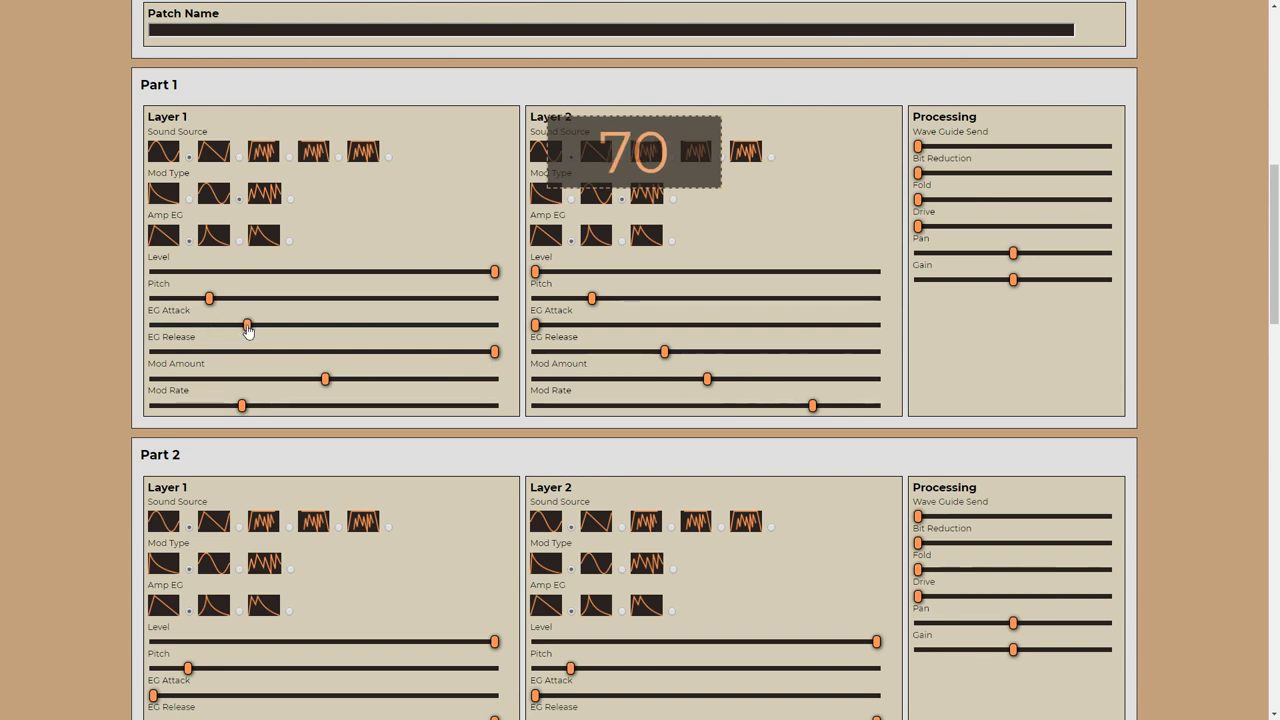
left_click_drag(265, 331, 293, 331)
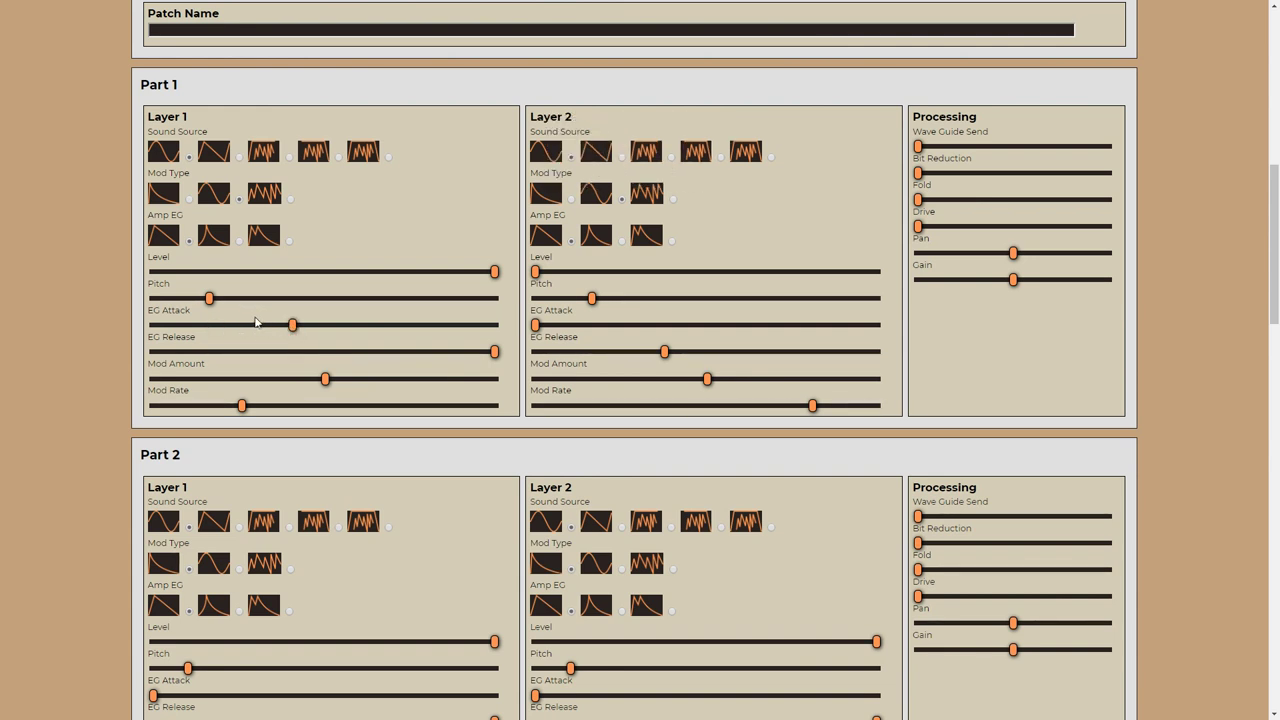
left_click(487, 352)
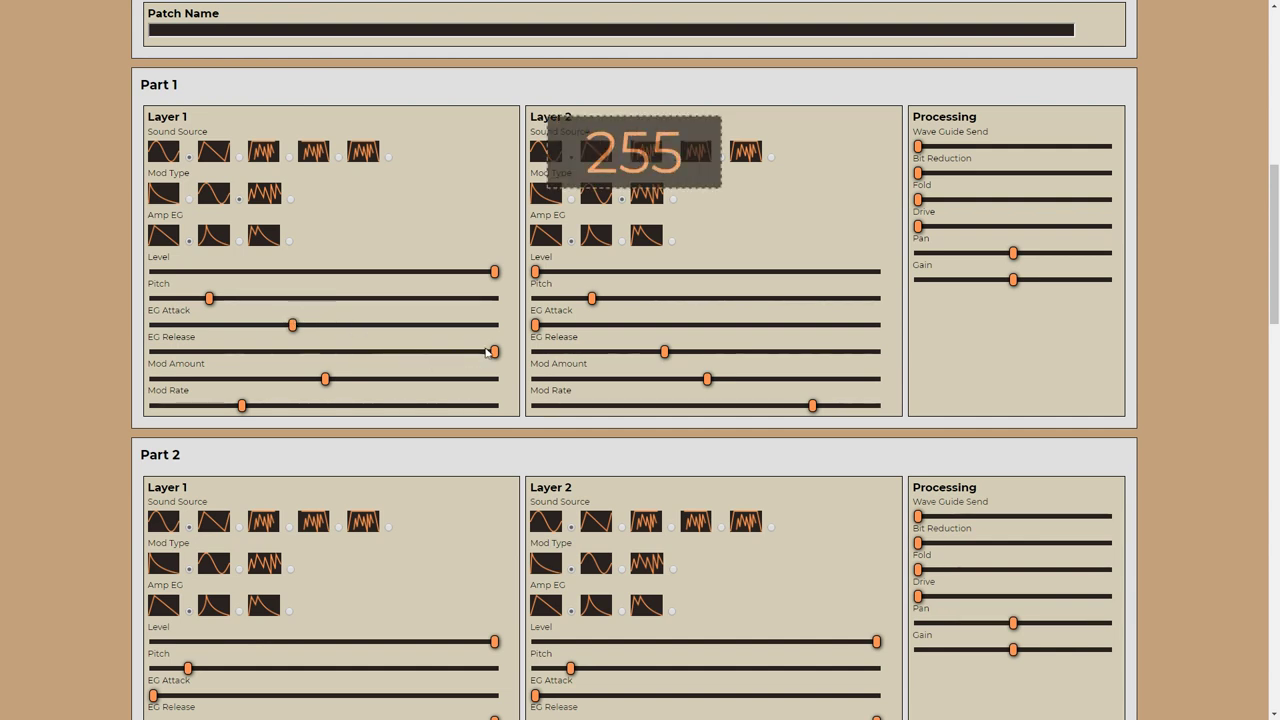
mouse_move(492, 356)
left_mouse_down()
mouse_move(164, 357)
mouse_move(500, 352)
left_mouse_up()
Trim Layer 1's mod amount to about 8 and raise its Mod Rate to about 130.
left_click_drag(345, 379, 338, 386)
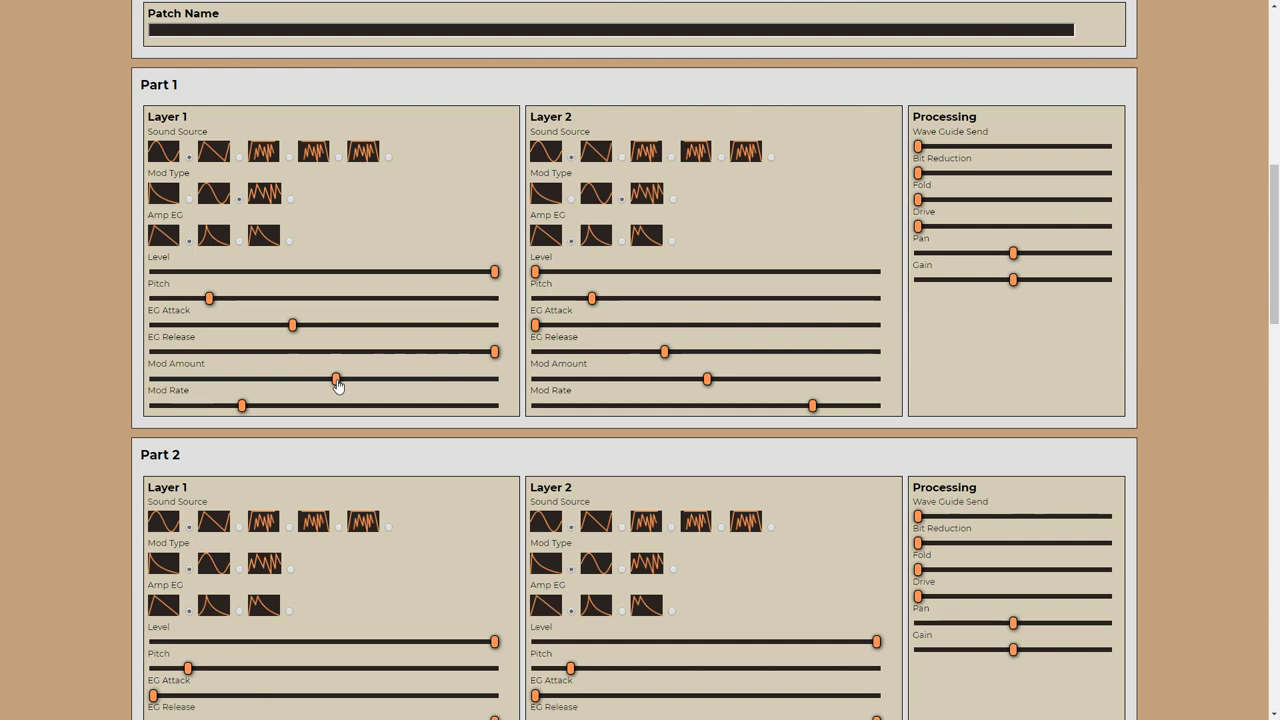
left_click_drag(337, 386, 339, 386)
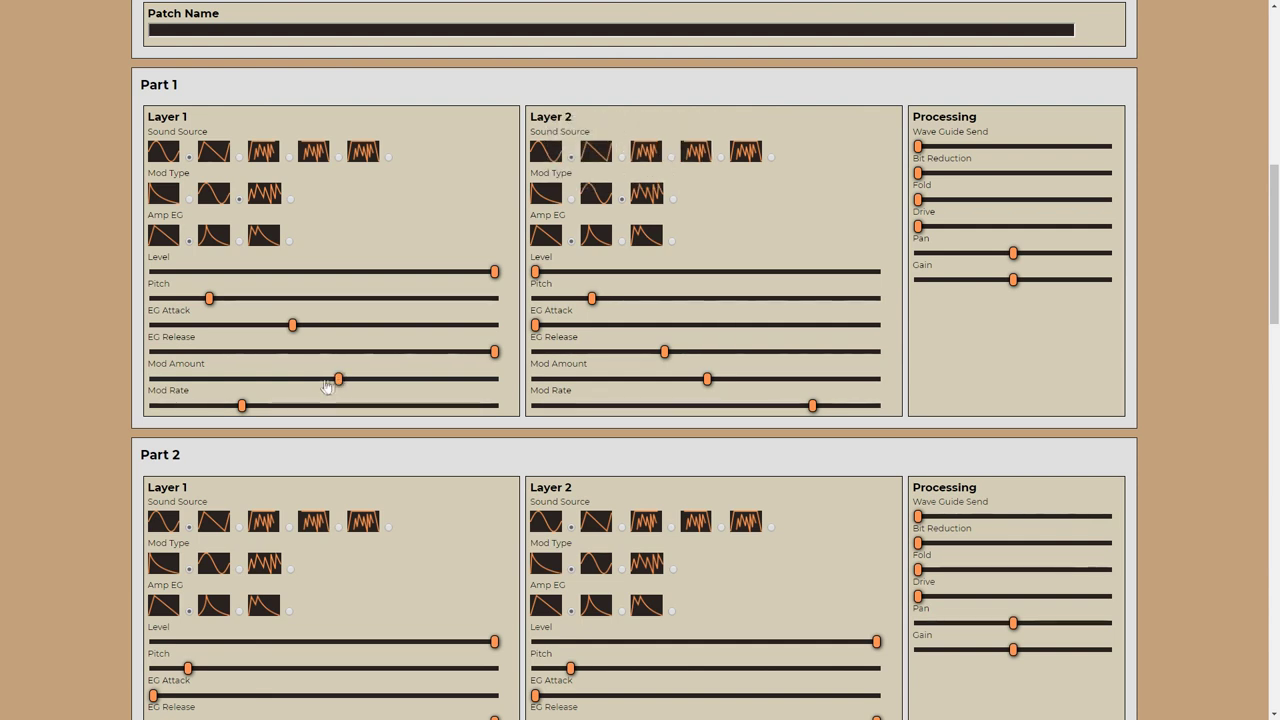
left_click(241, 405)
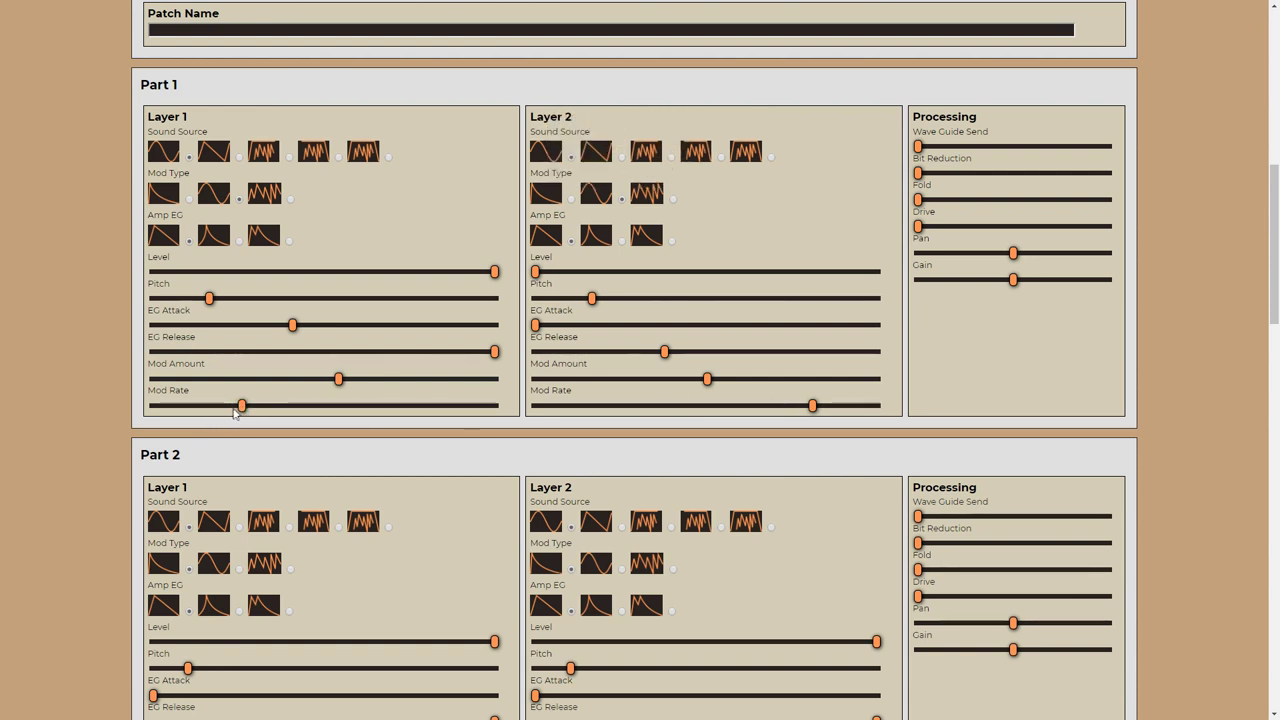
left_click(238, 408)
left_click_drag(238, 408, 334, 416)
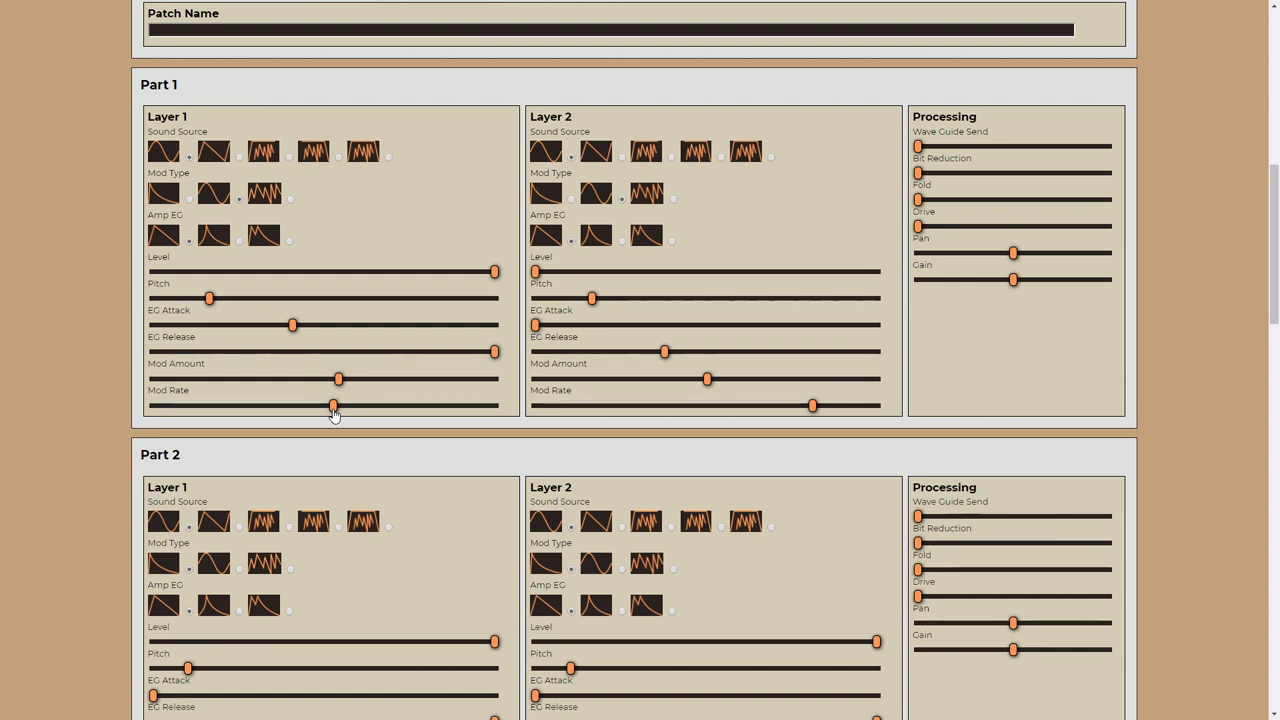
Sweep Part 1 Layer 1's Mod Rate down near minimum, then settle it around 84.
left_click_drag(333, 410, 263, 413)
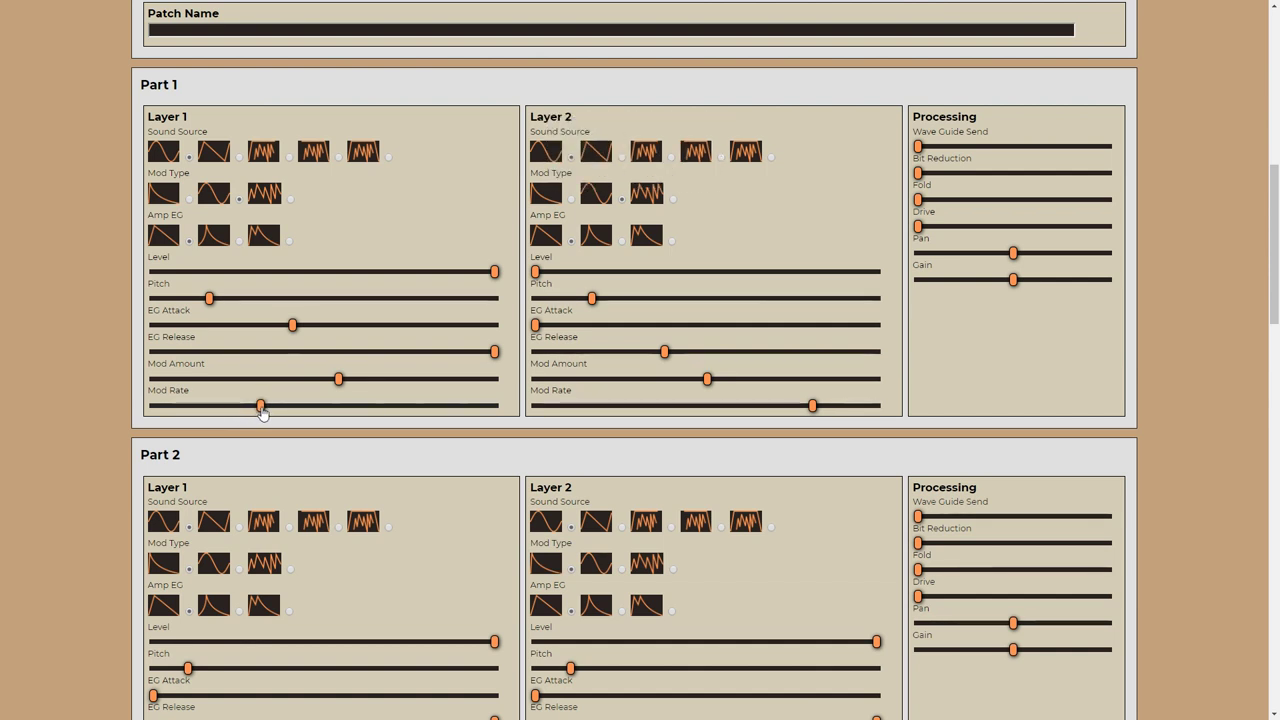
left_click_drag(262, 413, 156, 410)
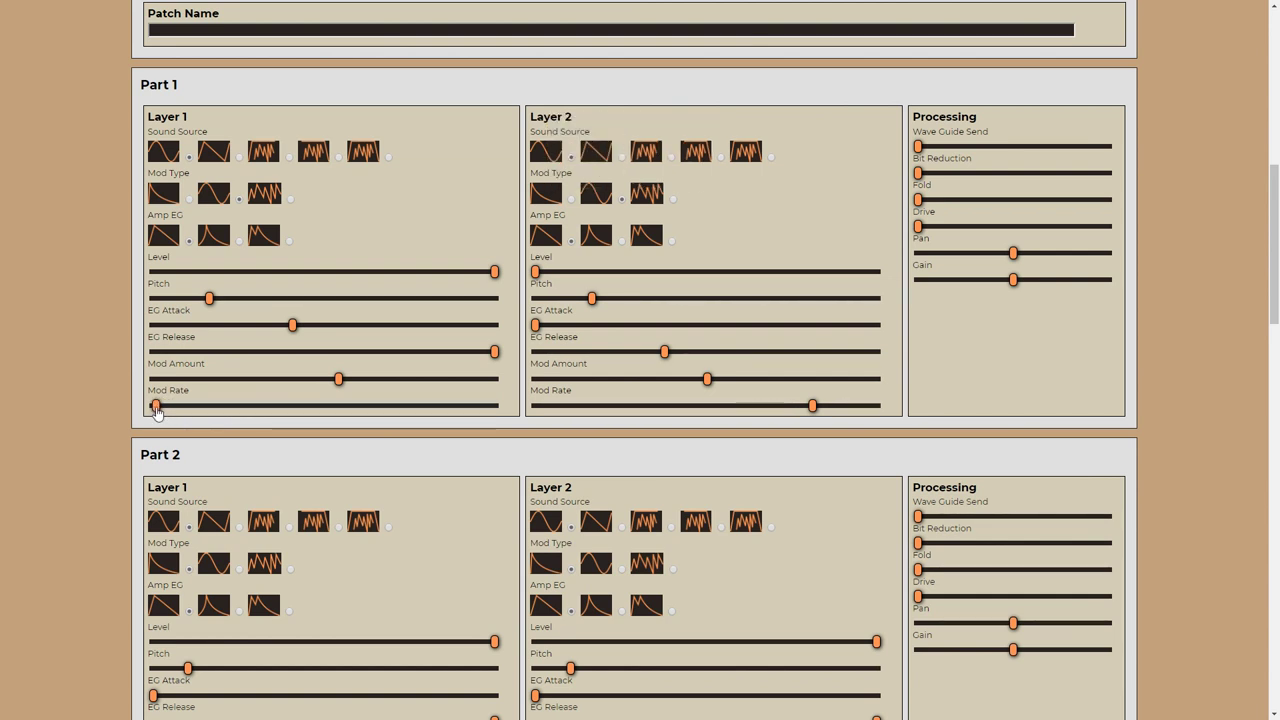
left_click_drag(156, 410, 265, 425)
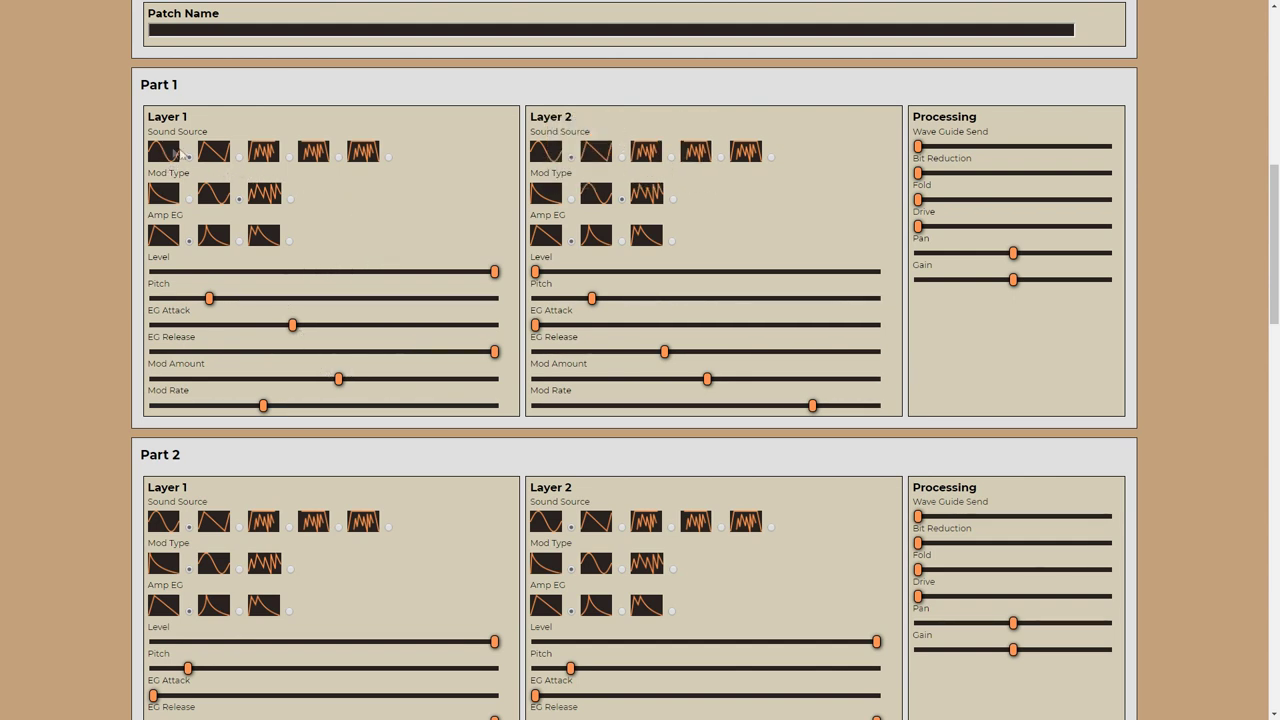
Turn Part 1 Layer 1's Mod Rate further down to about 50.
mouse_move(265, 406)
left_click_drag(265, 406, 214, 406)
left_click_drag(338, 380, 331, 380)
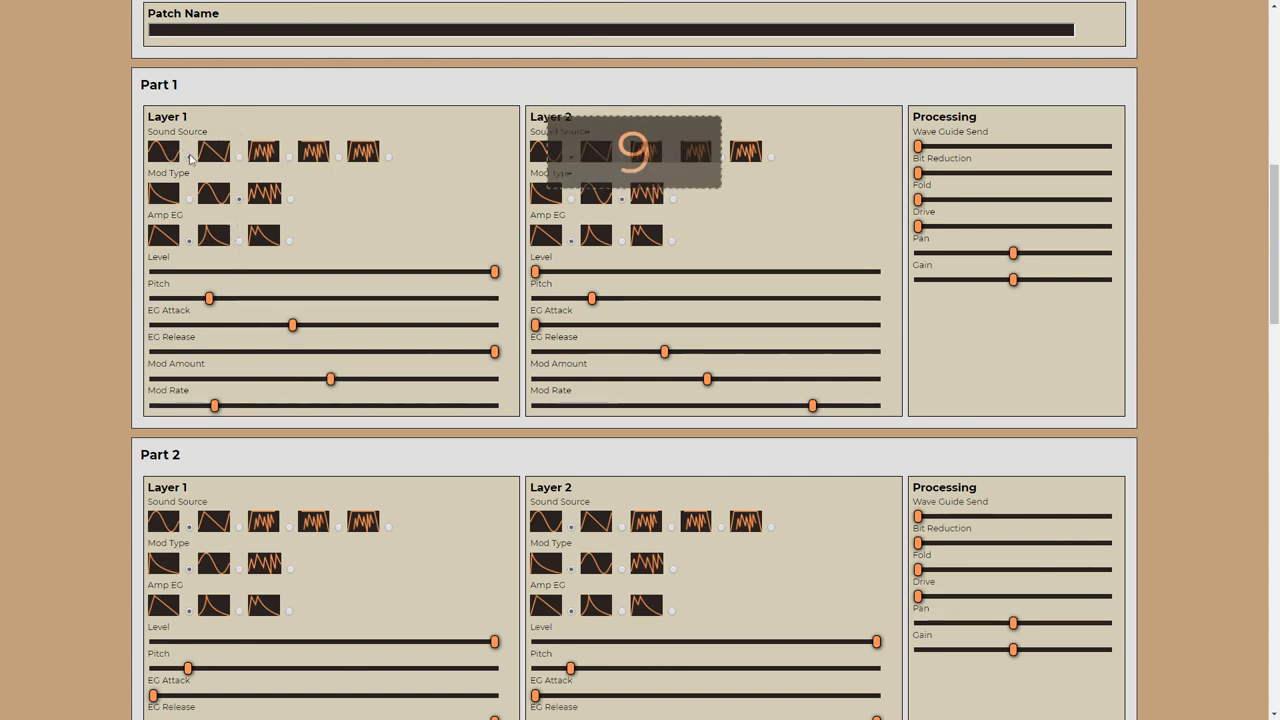
Set Layer 1's Sound Source to the second waveform.
left_click(211, 154)
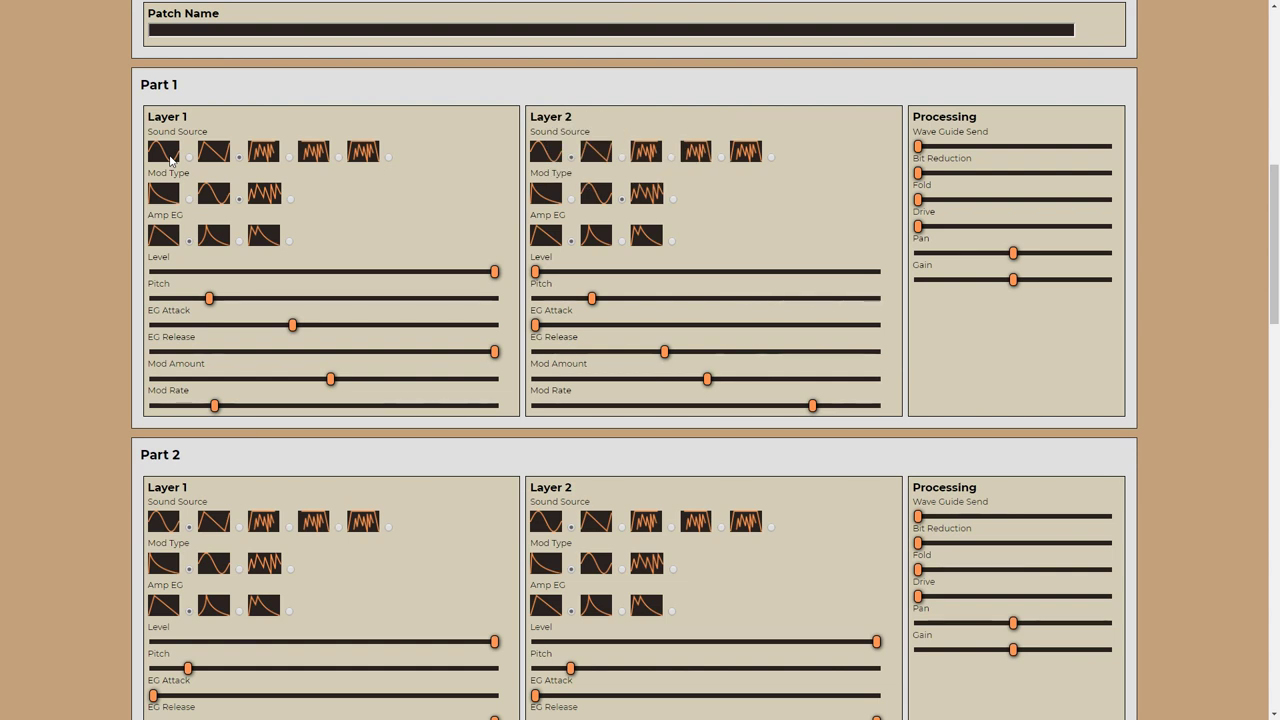
left_click(170, 157)
left_click(215, 152)
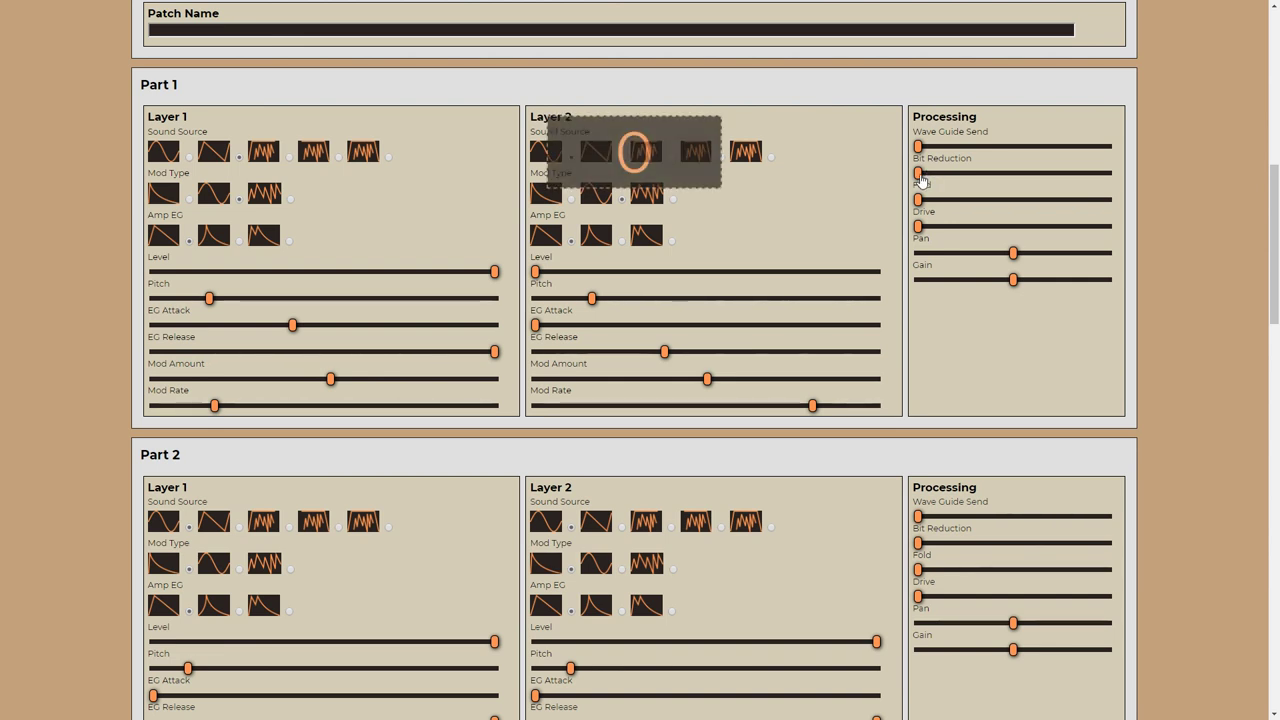
Raise Part 1's Bit Reduction from 0 to a low setting, around 66.
left_click_drag(919, 174, 980, 175)
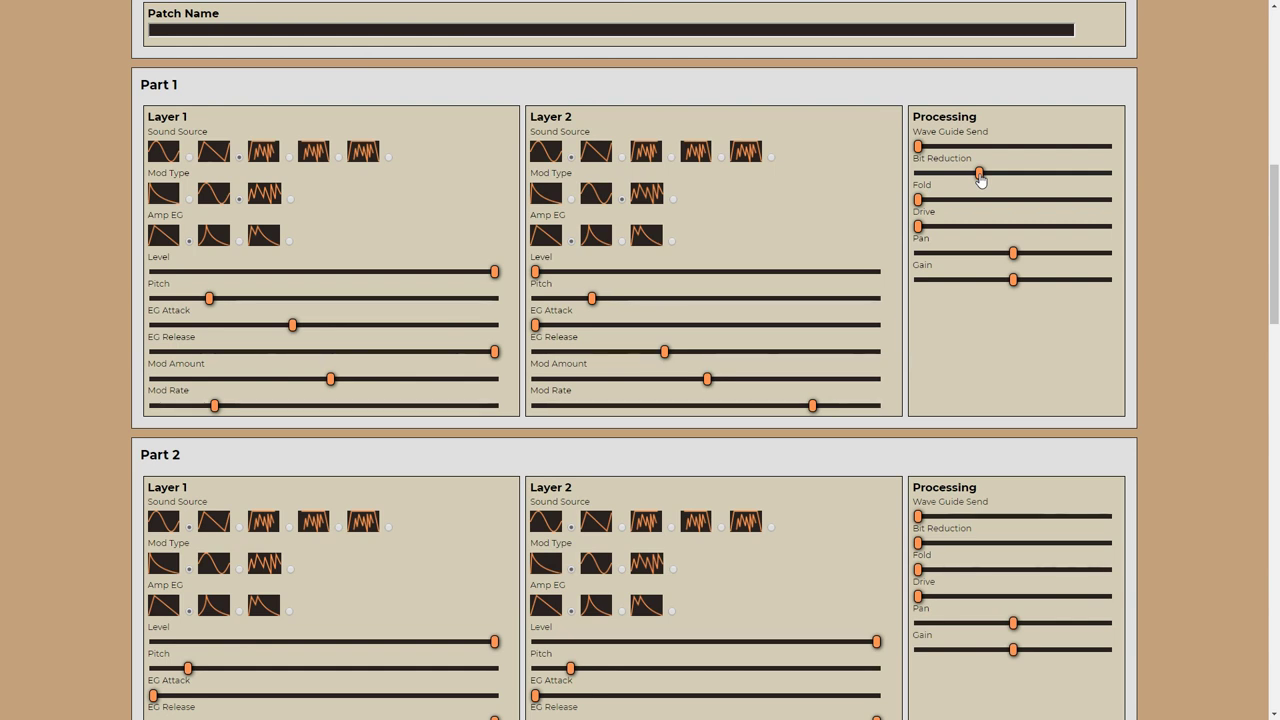
left_click_drag(980, 175, 991, 175)
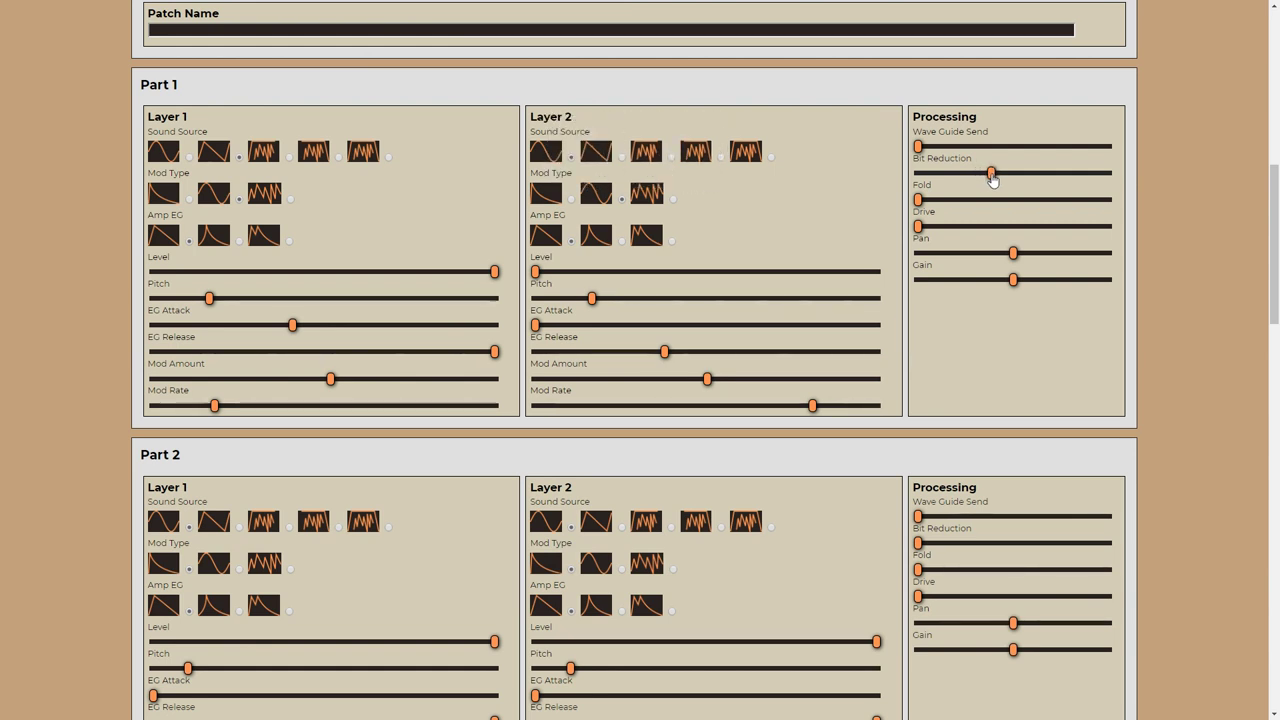
mouse_move(992, 176)
left_mouse_down()
mouse_move(1130, 170)
mouse_move(949, 176)
mouse_move(968, 172)
left_mouse_up()
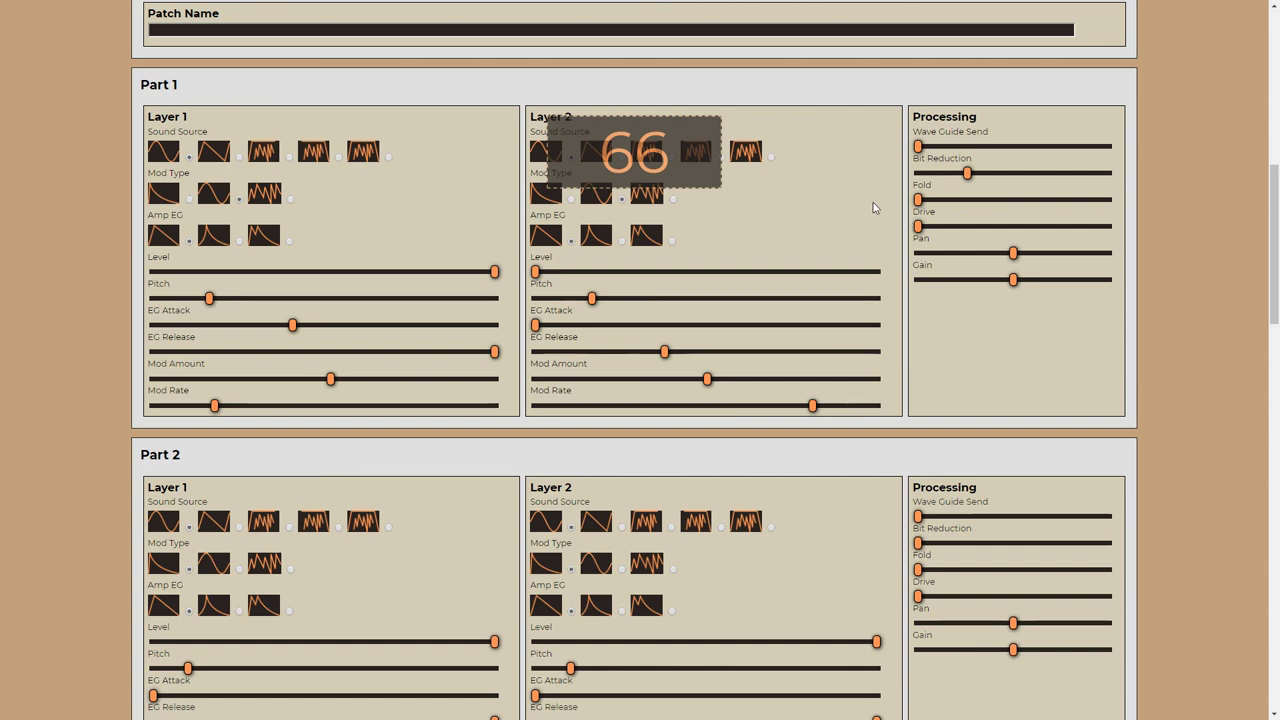
Lengthen Part 1 Layer 2's EG Release to about 186, briefly raising its Level.
scroll(875, 230, "up", 1)
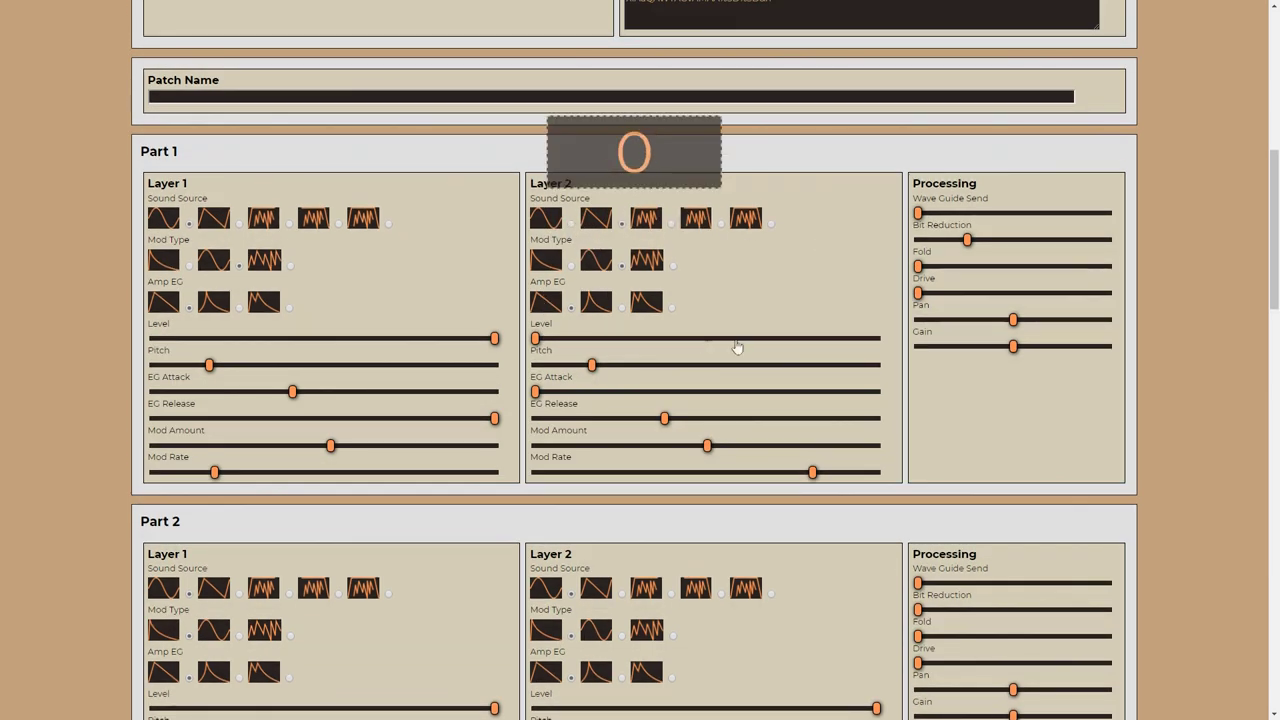
left_click_drag(823, 341, 885, 345)
left_click_drag(674, 411, 786, 419)
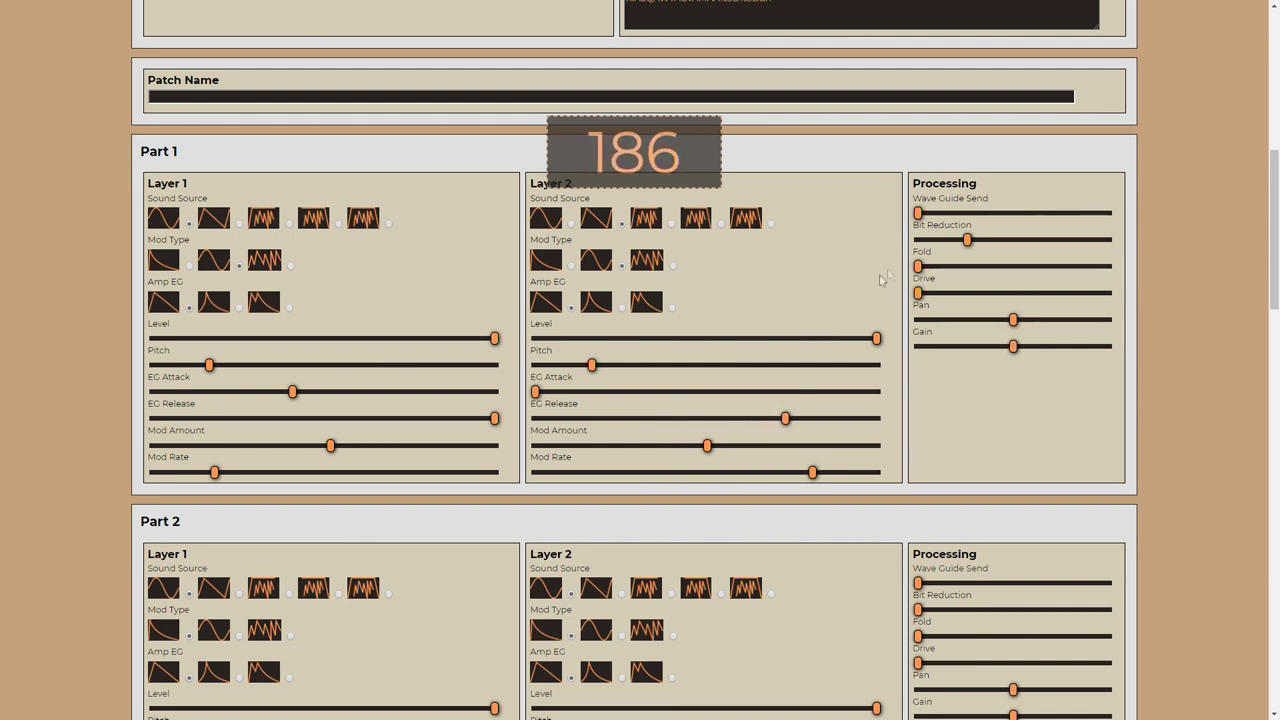
Sweep Part 1 Bit Reduction up to 255 and back to 0, returning Layer 2 Level to 0.
left_click_drag(967, 241, 1055, 248)
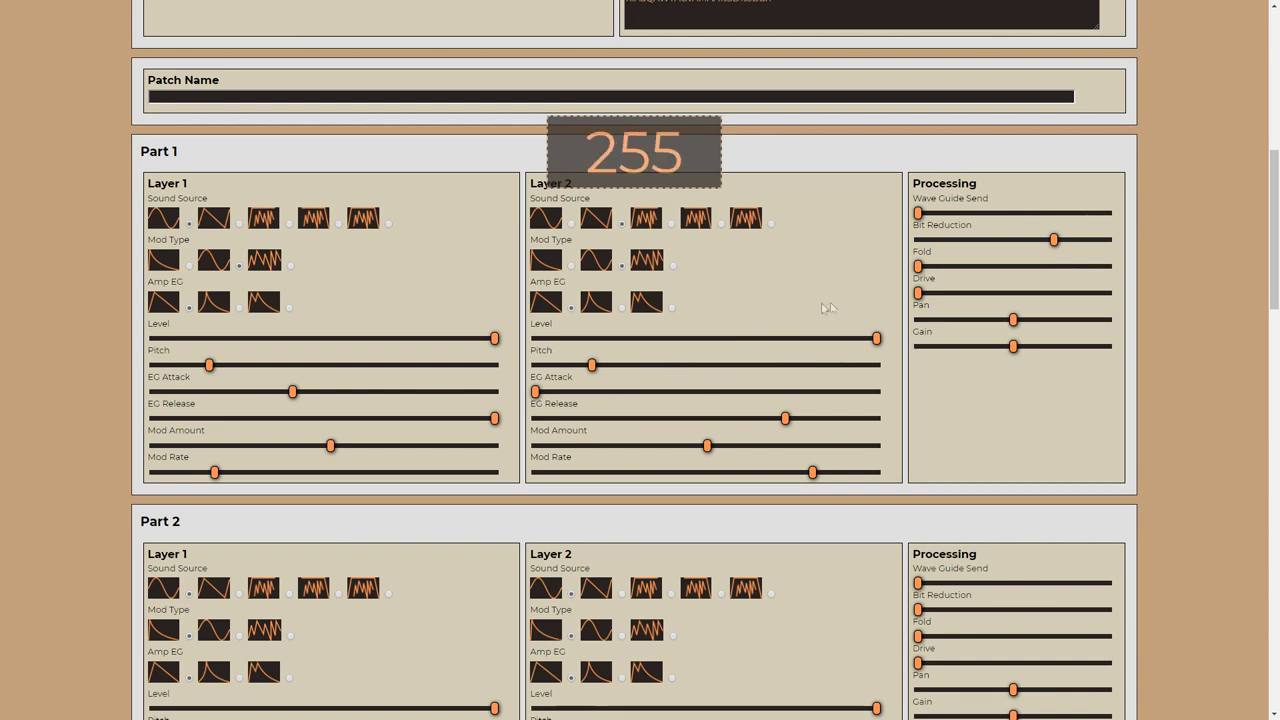
left_click_drag(877, 343, 466, 349)
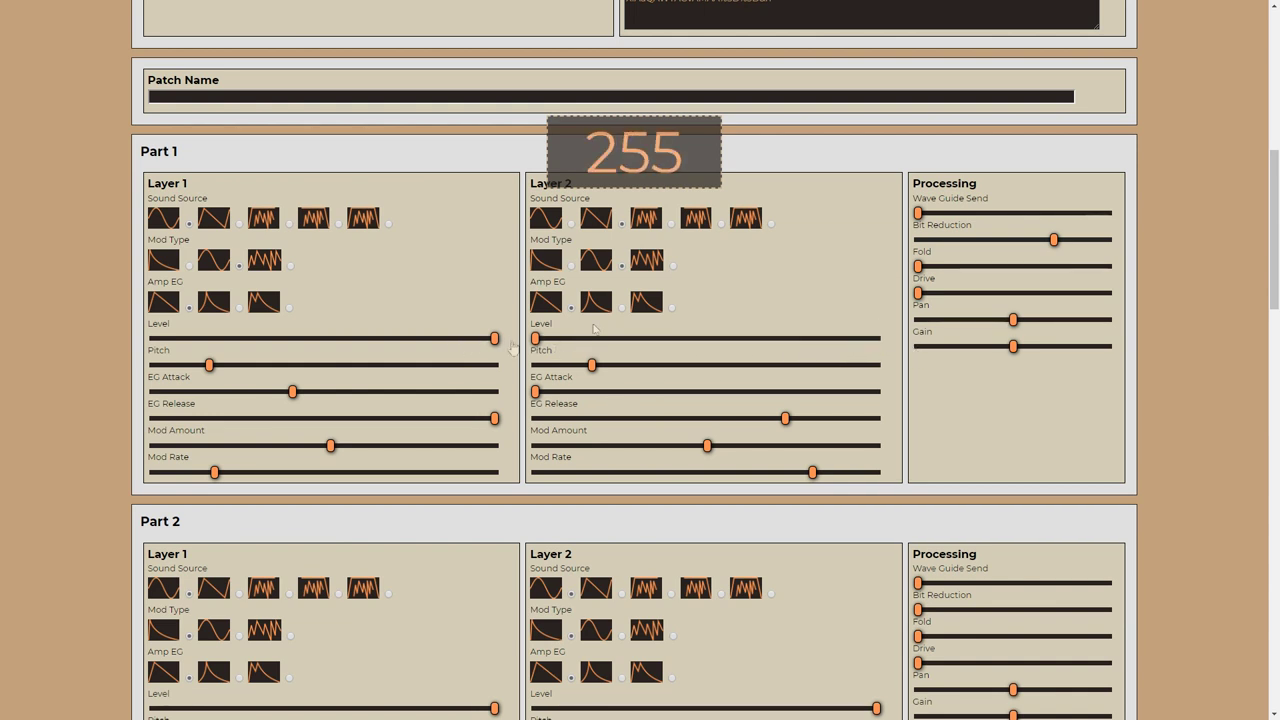
left_click_drag(1054, 240, 1171, 243)
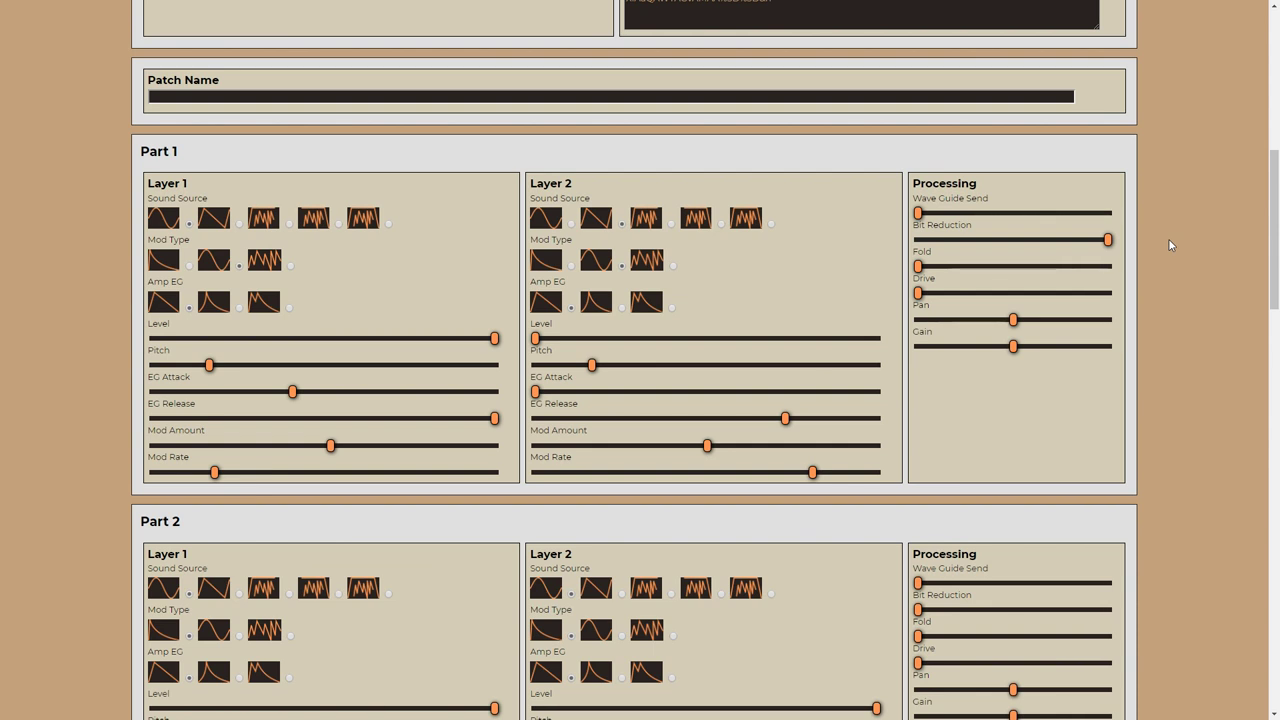
left_click_drag(1108, 239, 918, 241)
left_click(918, 266)
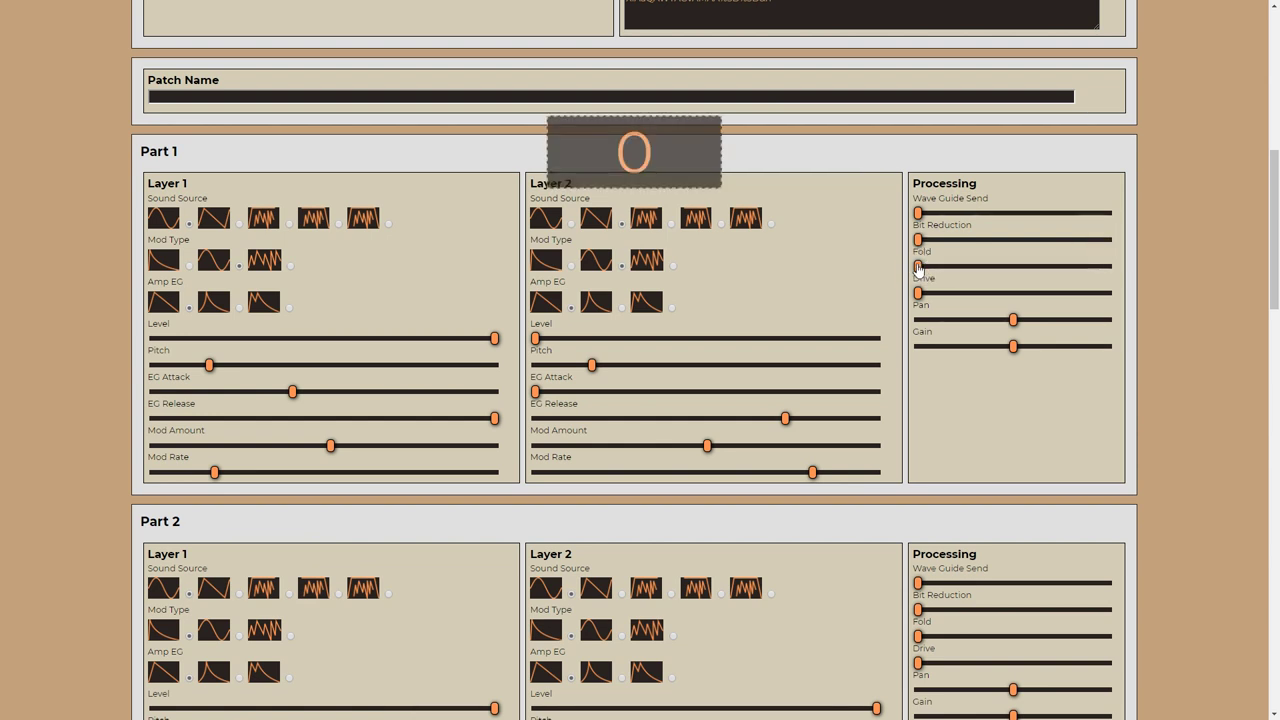
left_click_drag(918, 268, 1027, 281)
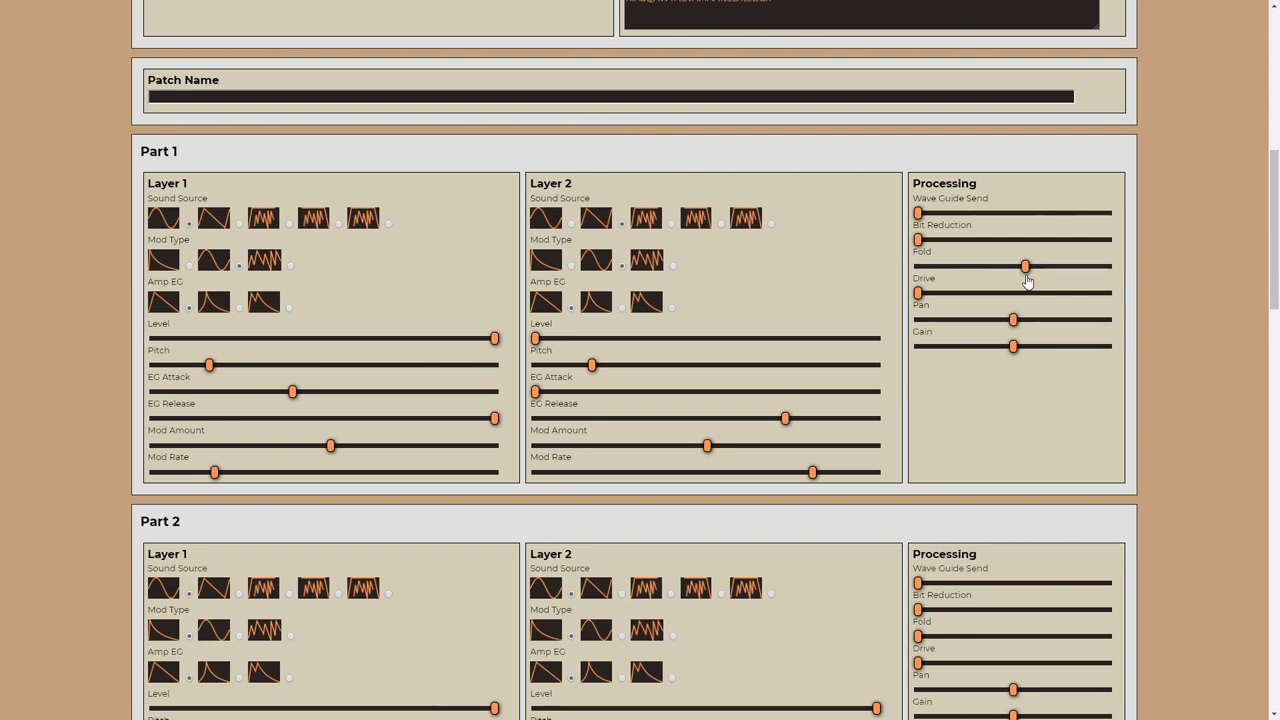
left_click_drag(1027, 281, 1098, 287)
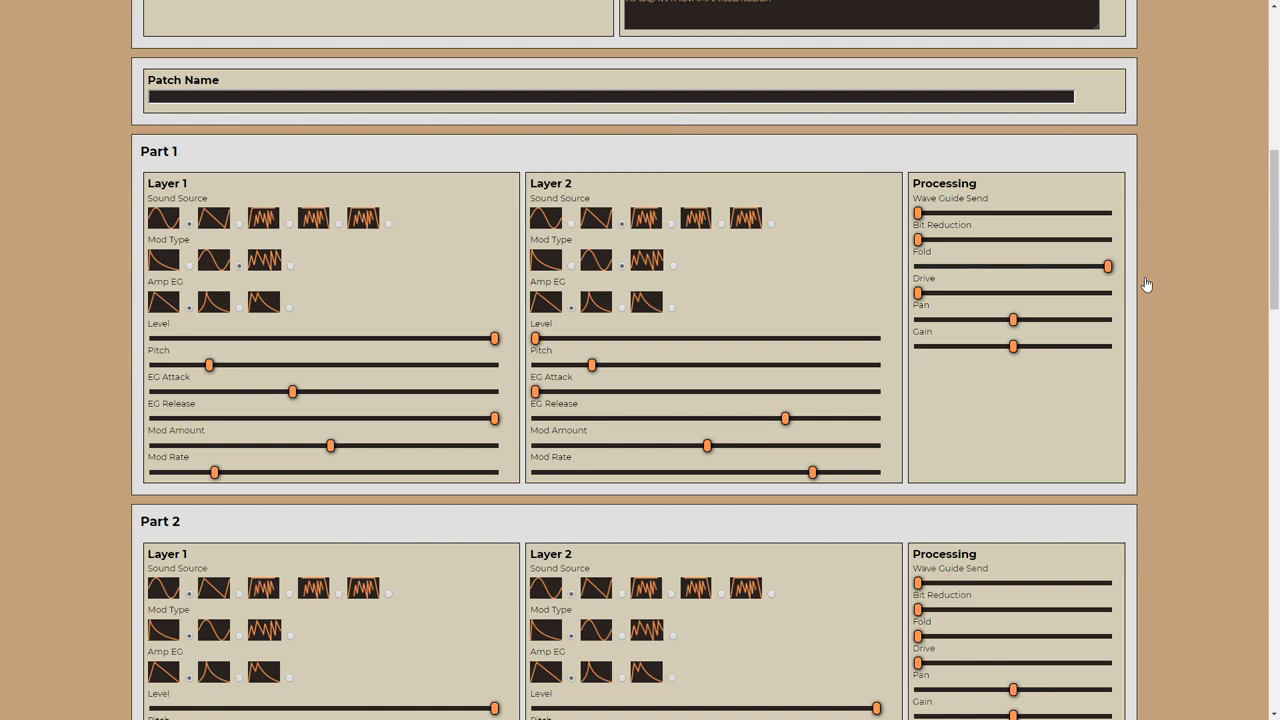
left_click_drag(1108, 267, 1064, 270)
left_click_drag(927, 281, 1131, 282)
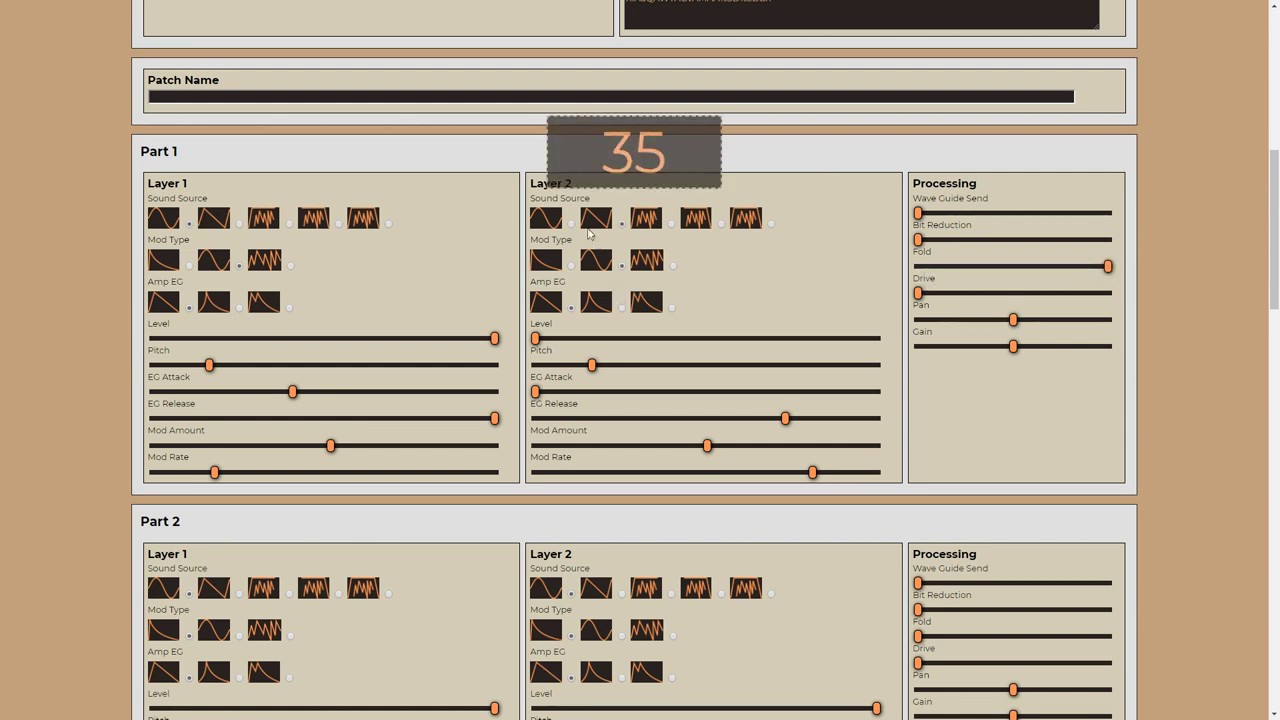
left_click_drag(537, 339, 975, 328)
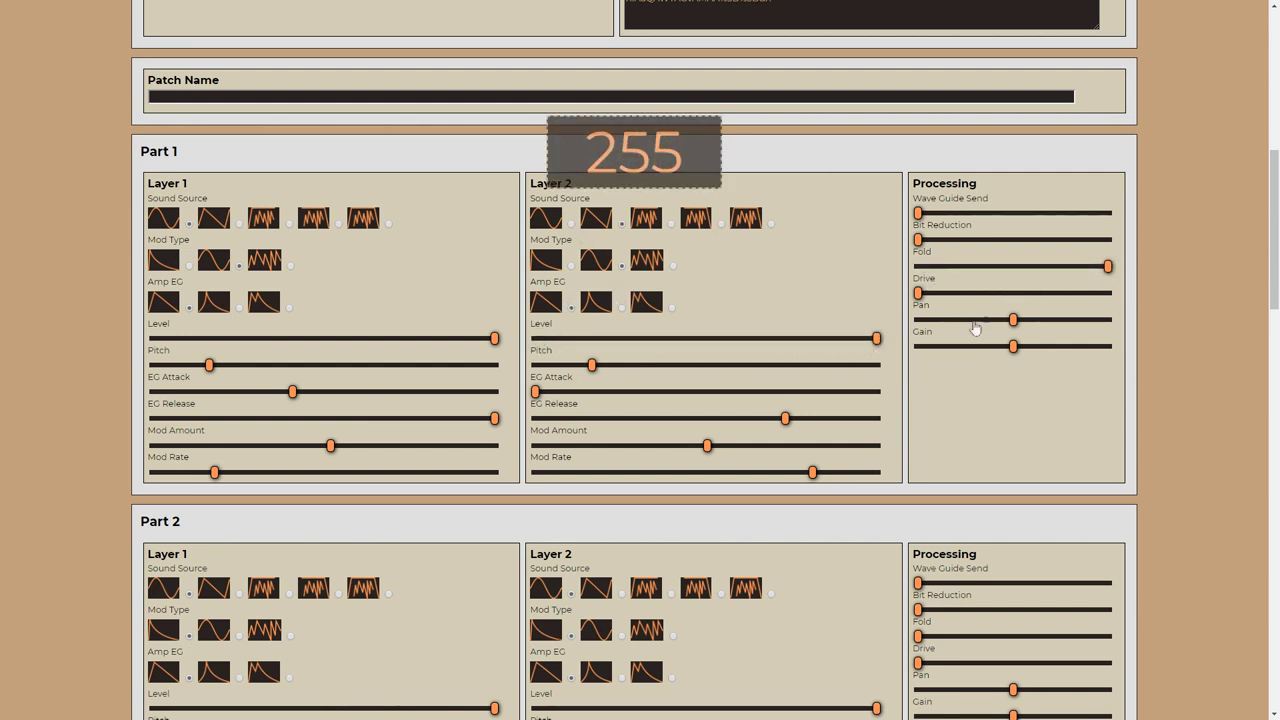
left_click_drag(1109, 271, 932, 277)
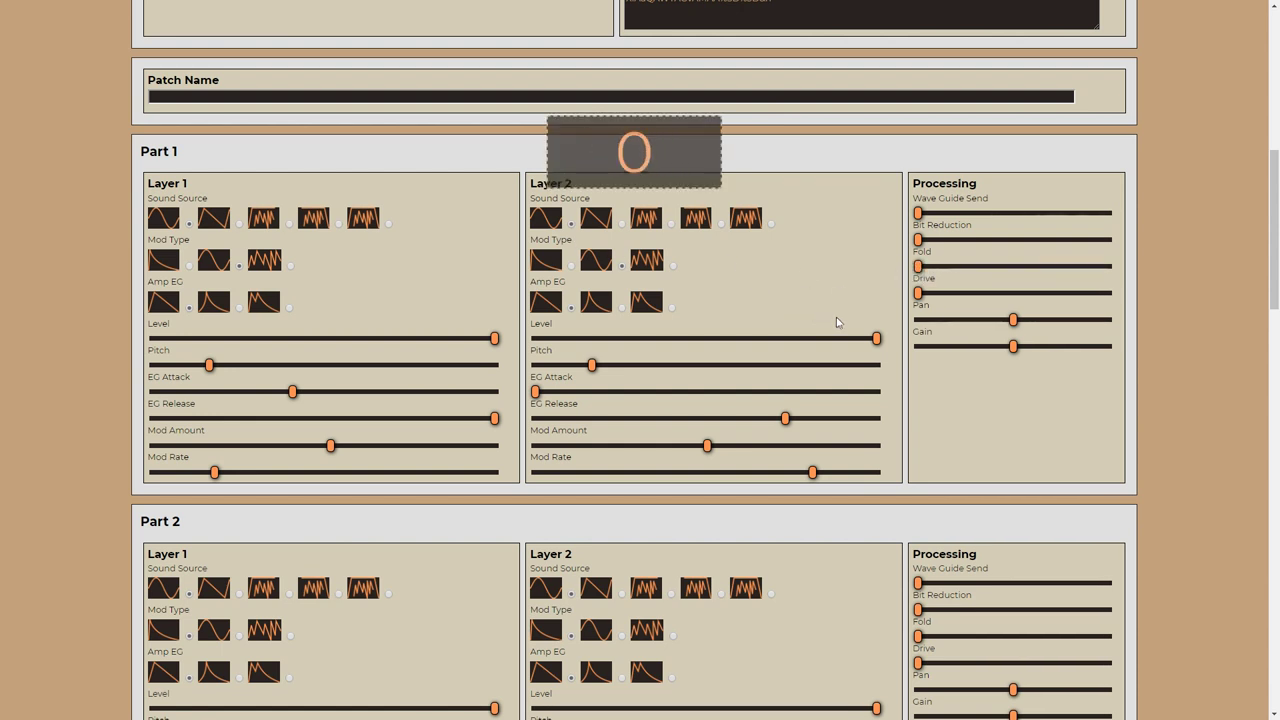
left_click_drag(866, 343, 532, 343)
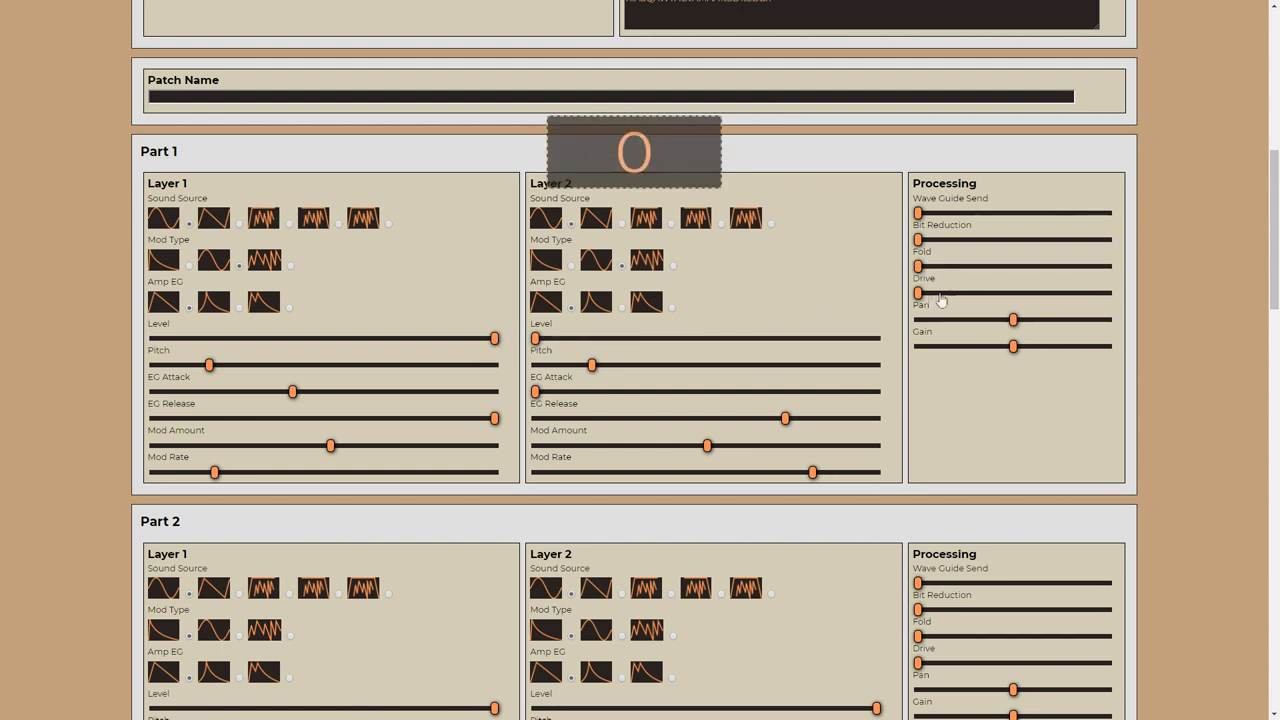
left_click_drag(918, 294, 1106, 295)
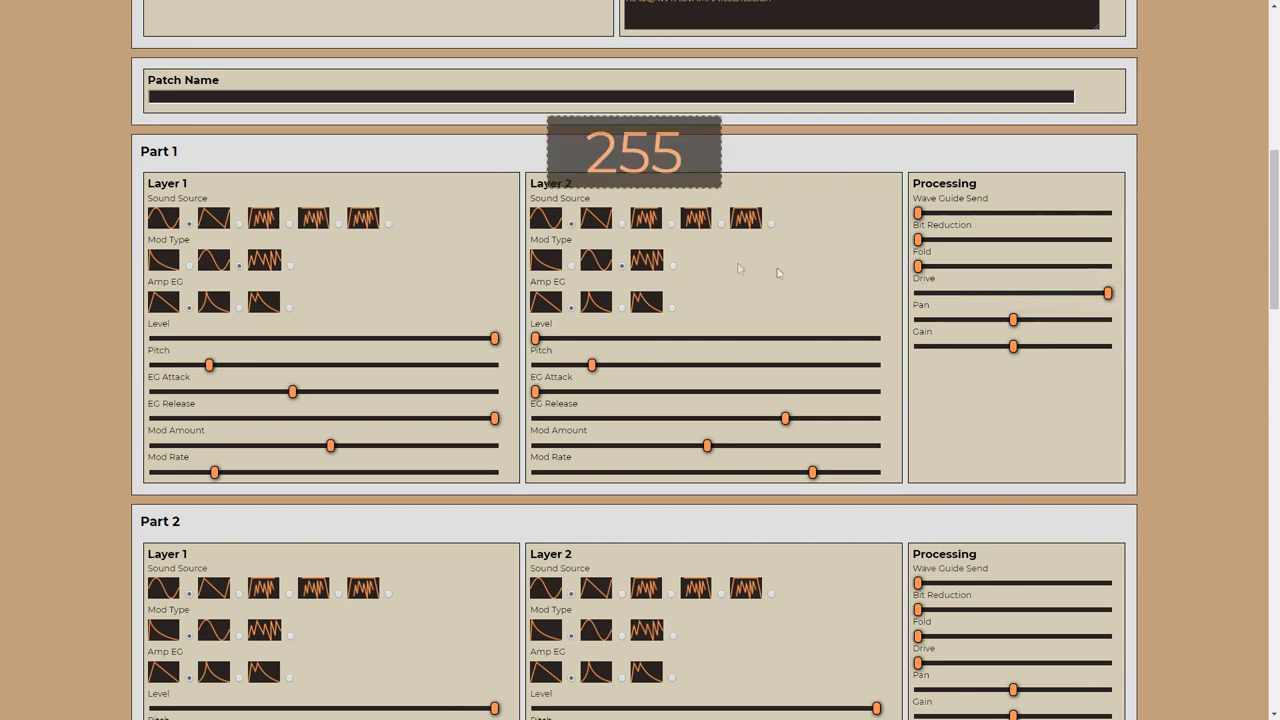
left_click(213, 225)
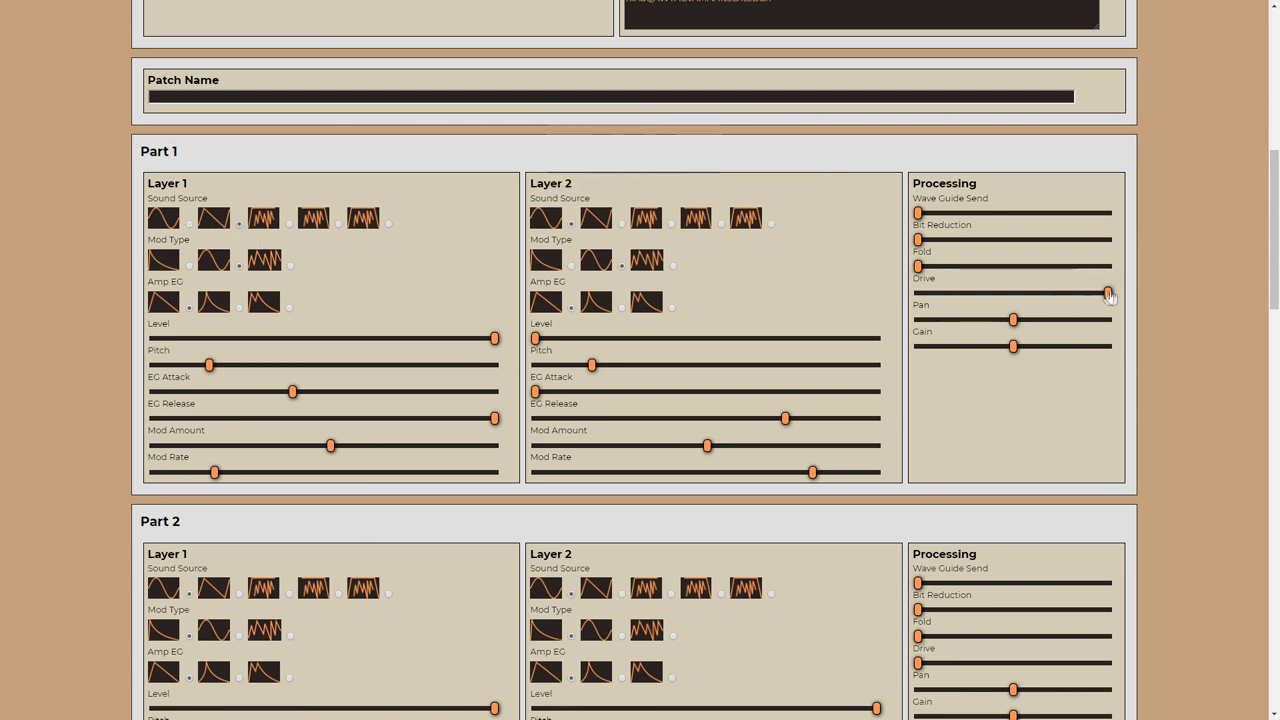
left_click_drag(1108, 296, 872, 296)
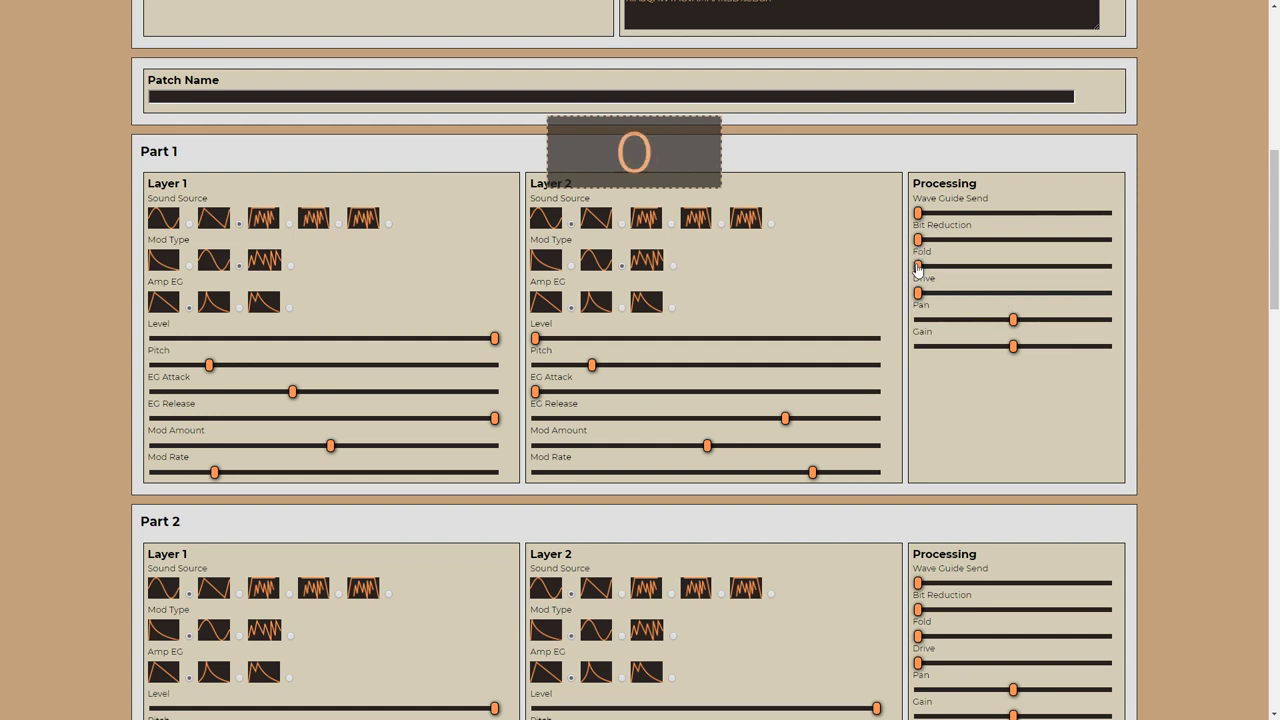
Raise Part 1 Fold to about 164, Drive to about 70, and add slight Bit Reduction.
left_click_drag(946, 272, 987, 275)
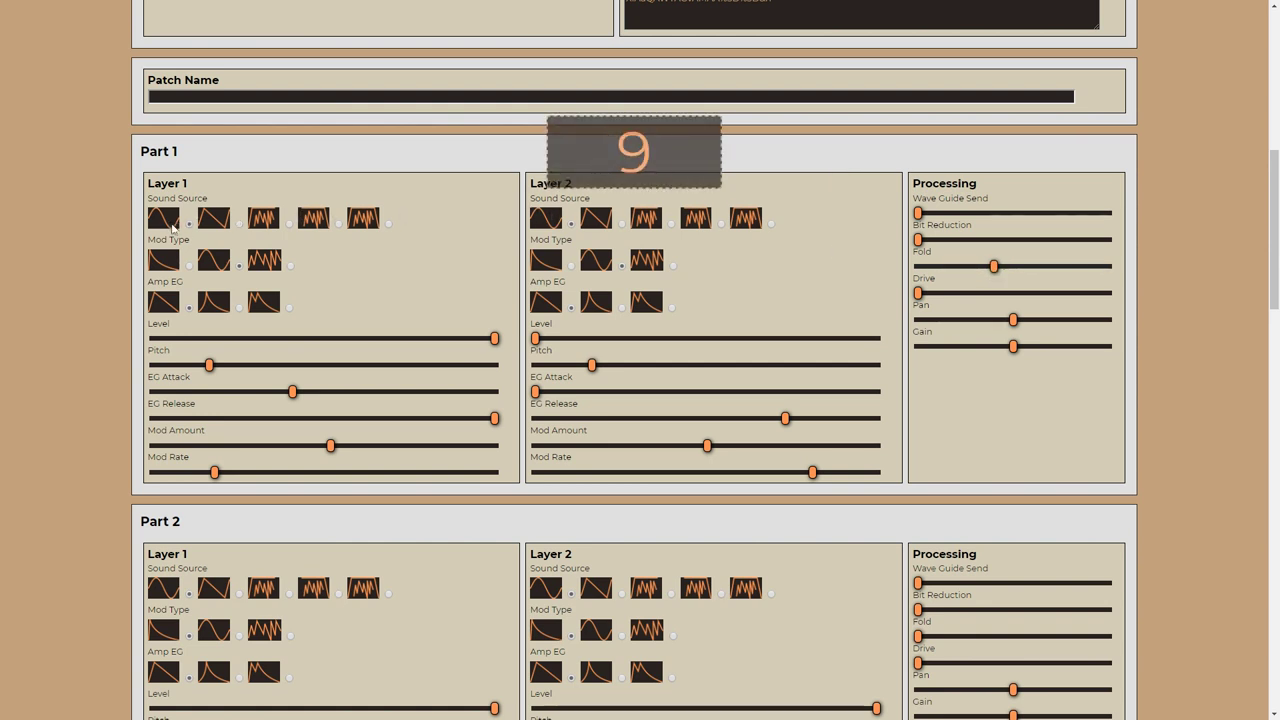
left_click_drag(993, 267, 1067, 272)
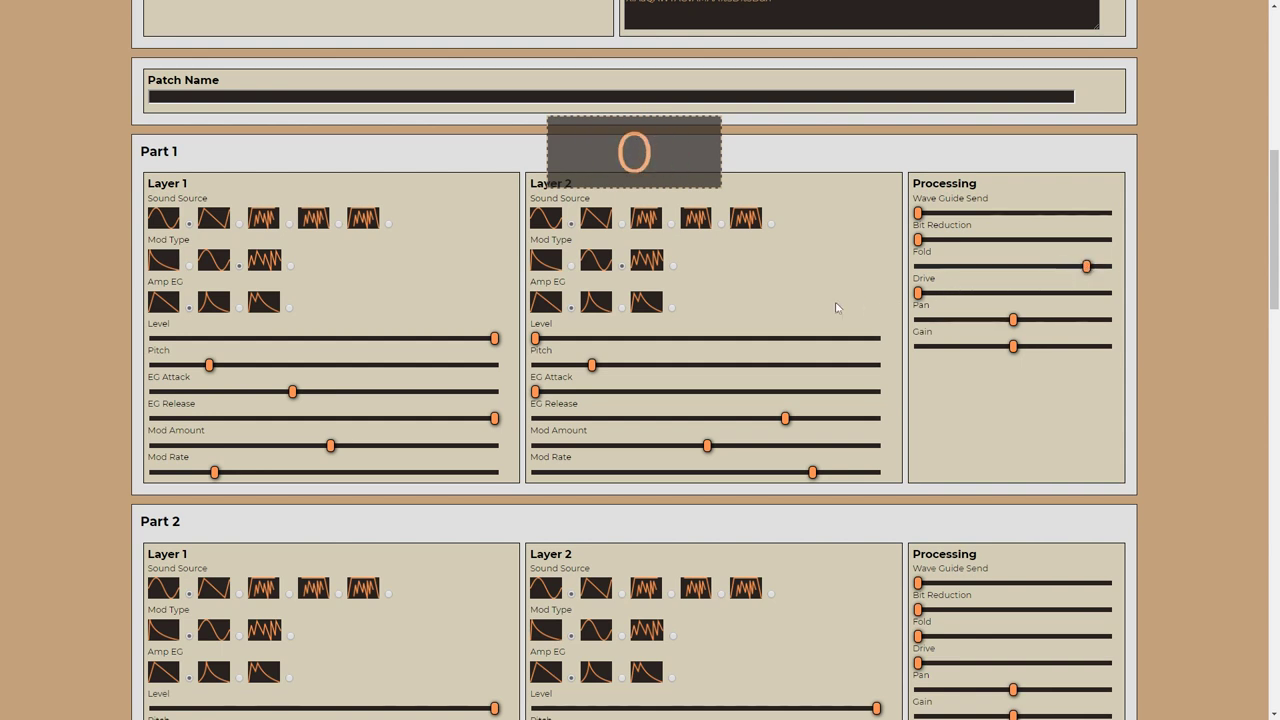
left_click(919, 296)
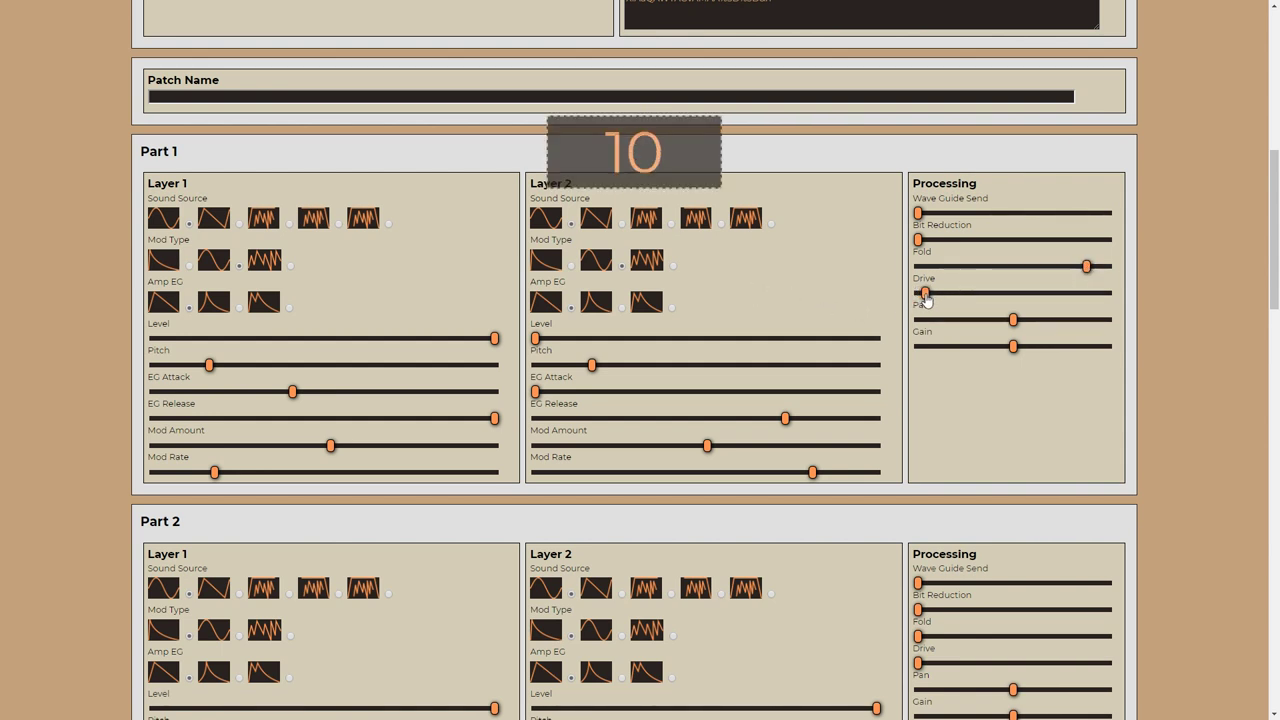
left_click_drag(926, 300, 973, 298)
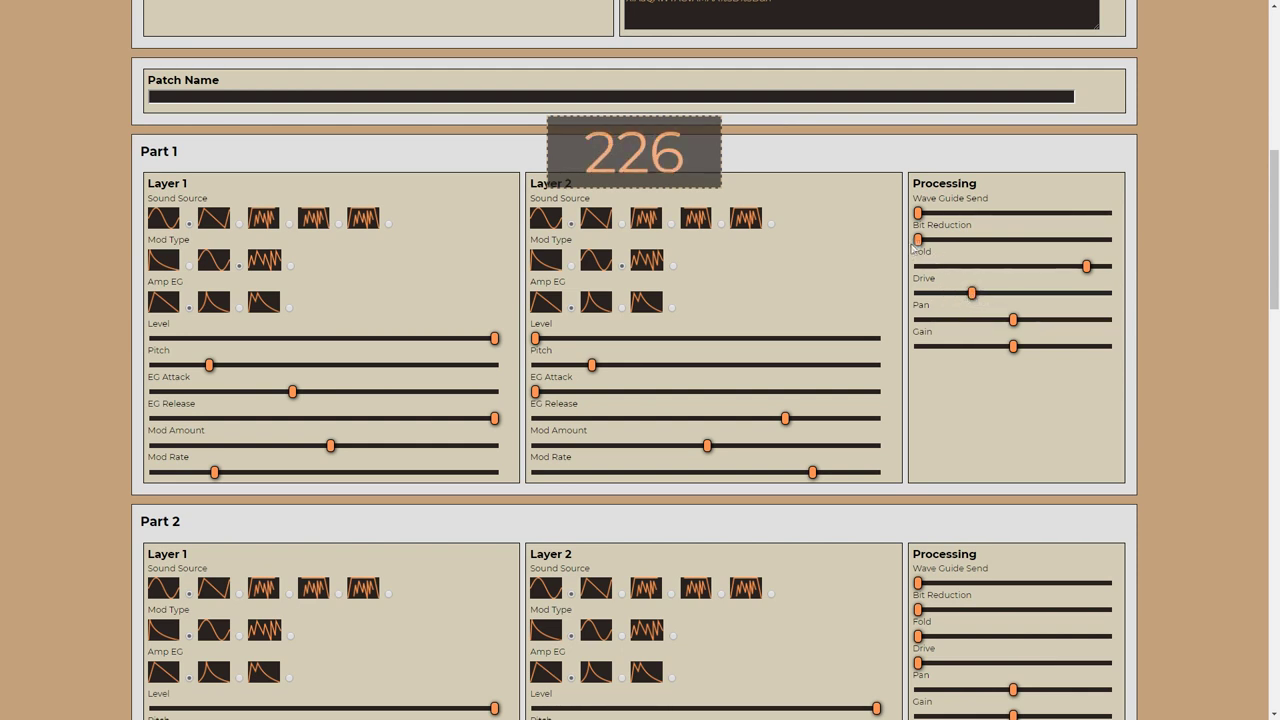
left_click_drag(921, 244, 1016, 243)
Return Part 1's Fold and Drive sliders to zero.
left_click_drag(1087, 266, 893, 305)
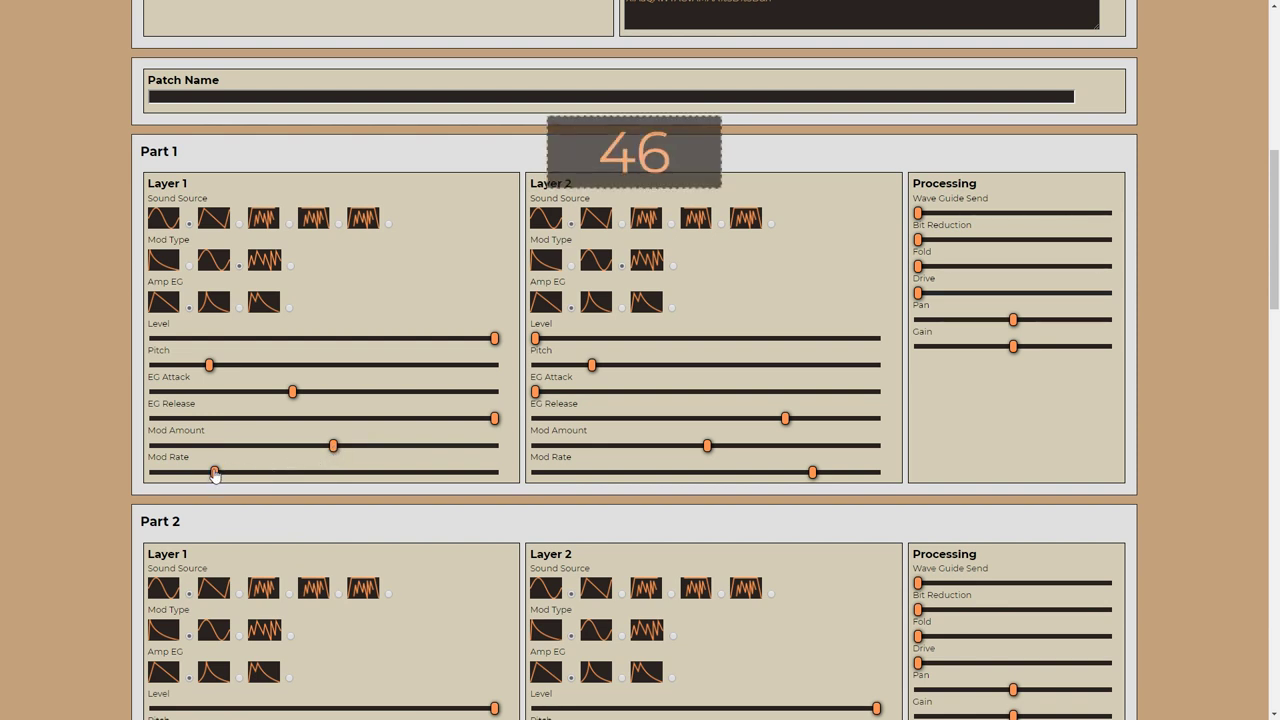
Speed up Part 1 Layer 1's Mod Rate, deepen its Mod Amount, and set EG Attack to 0.
left_click_drag(214, 474, 427, 483)
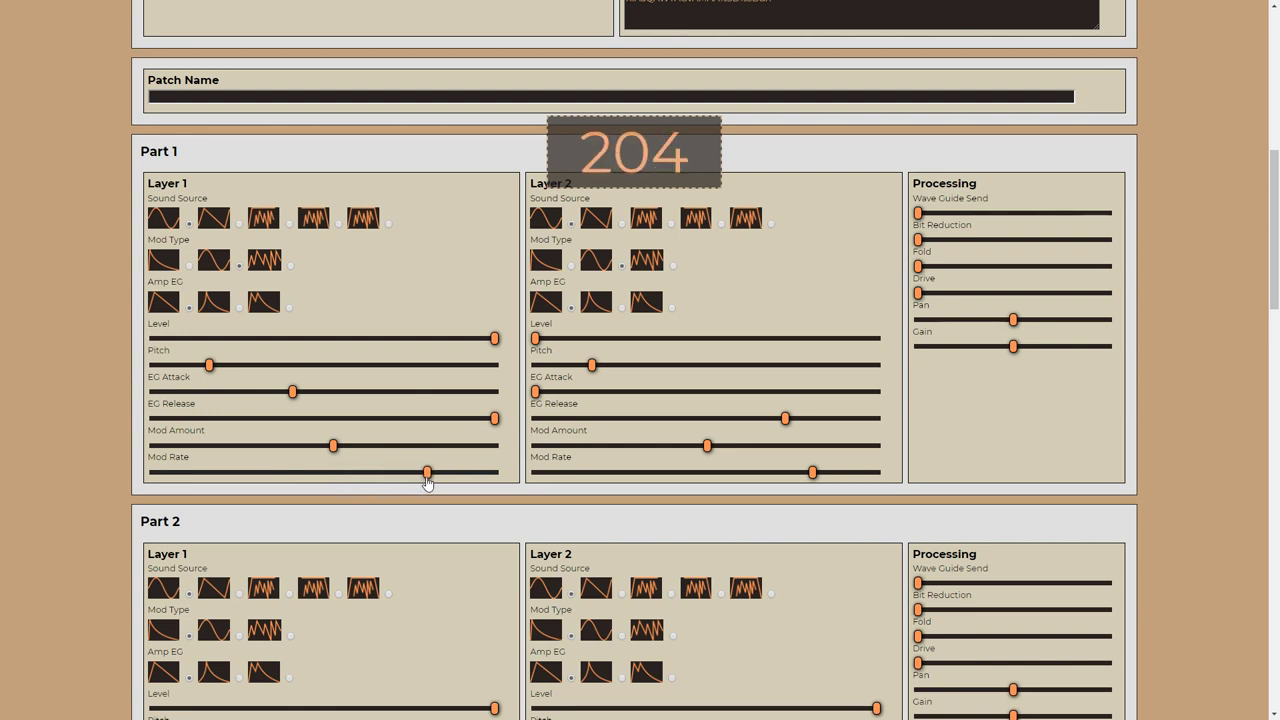
left_click_drag(337, 452, 371, 455)
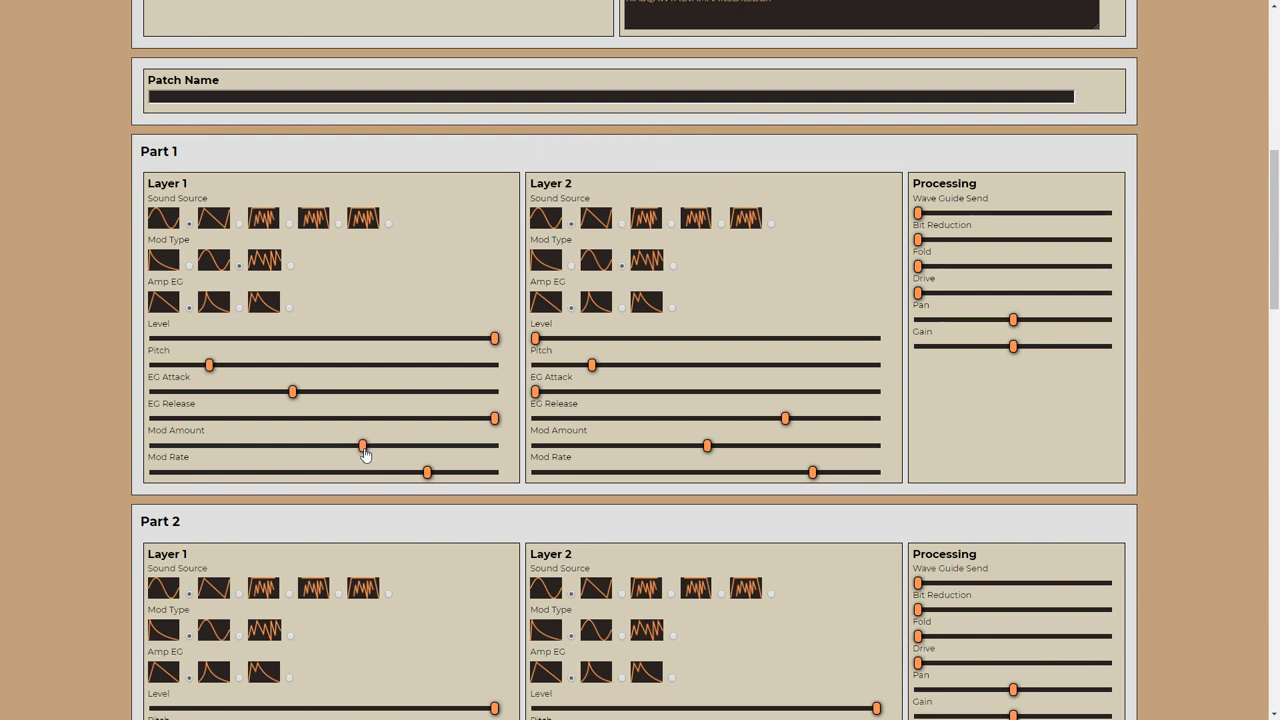
mouse_move(249, 388)
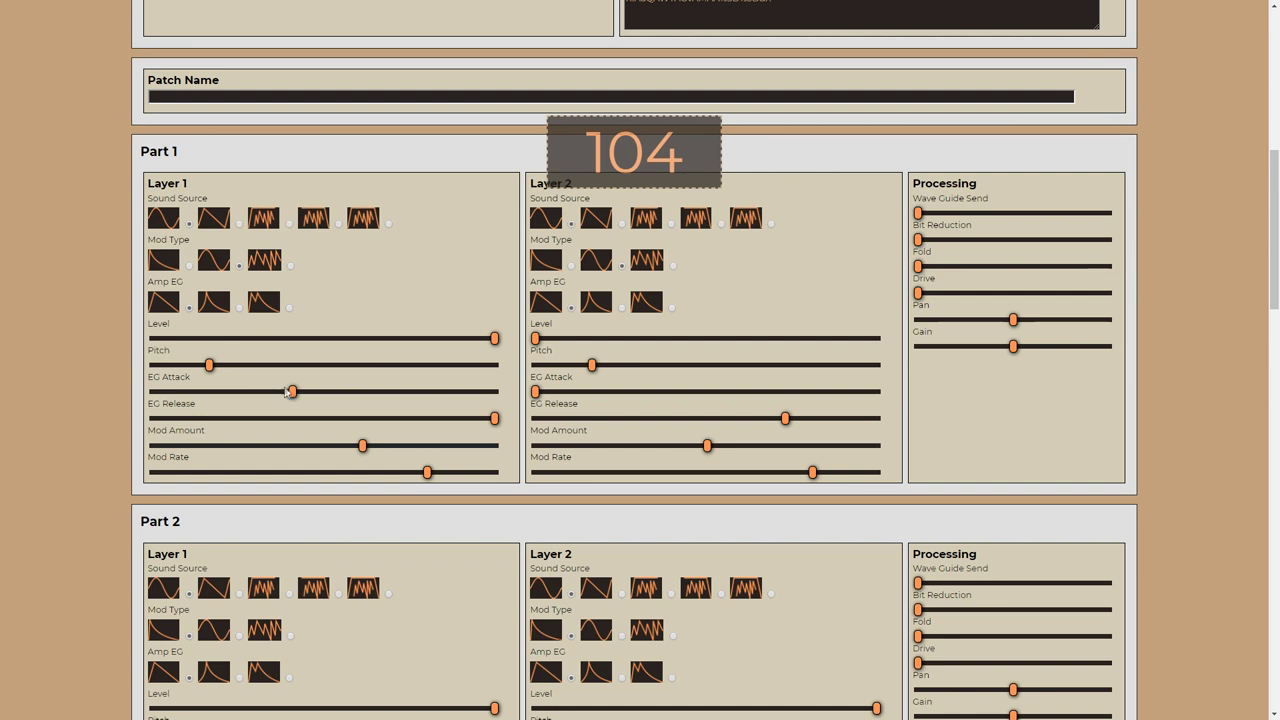
left_click_drag(287, 391, 269, 398)
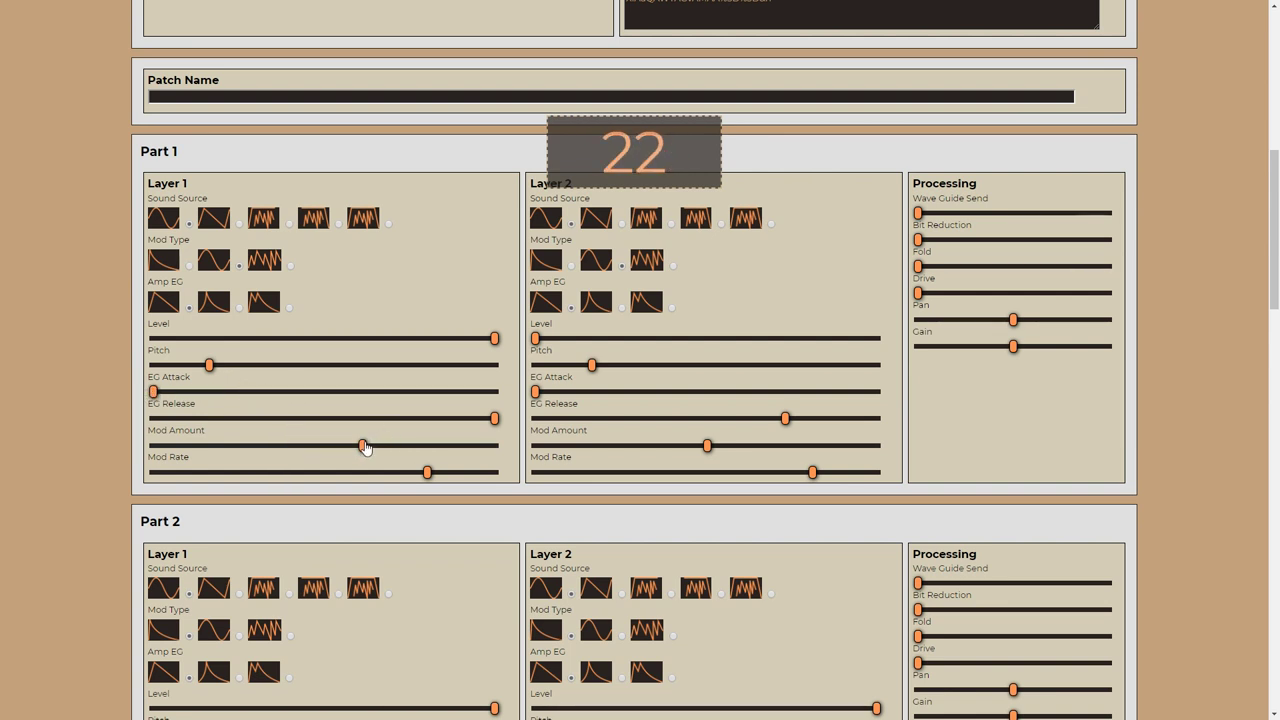
left_click_drag(364, 445, 368, 446)
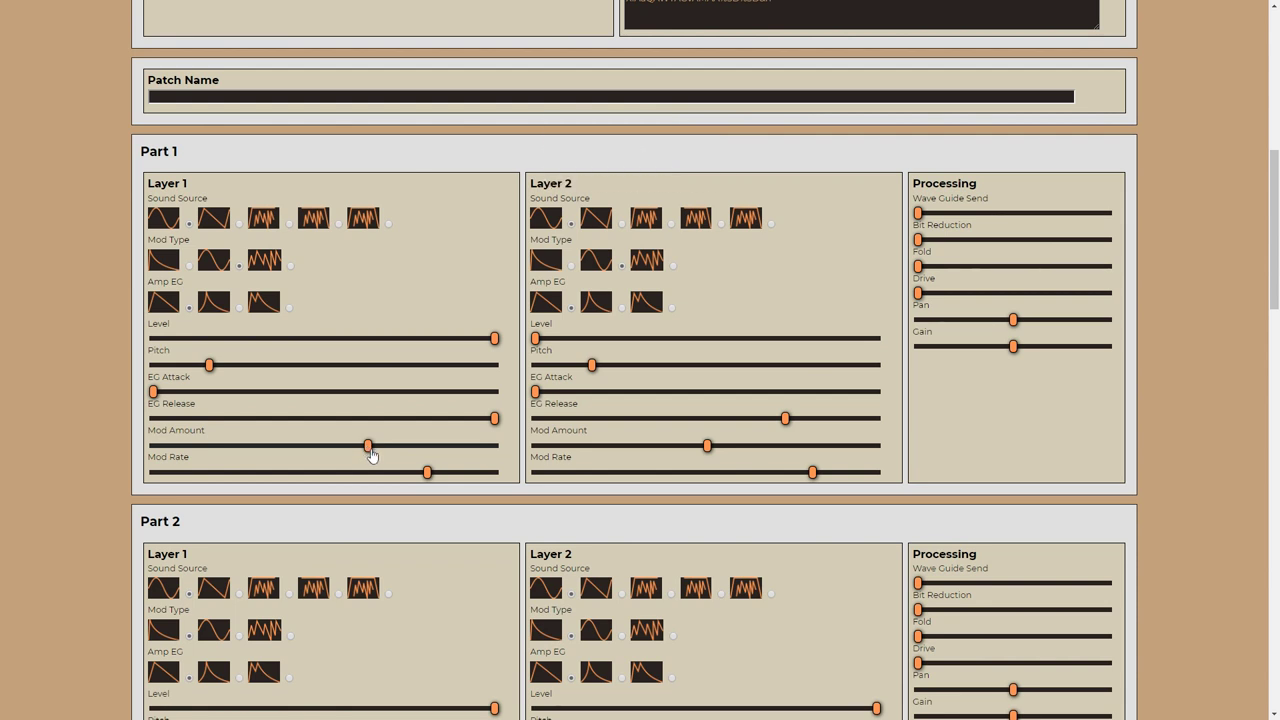
left_click_drag(368, 447, 467, 460)
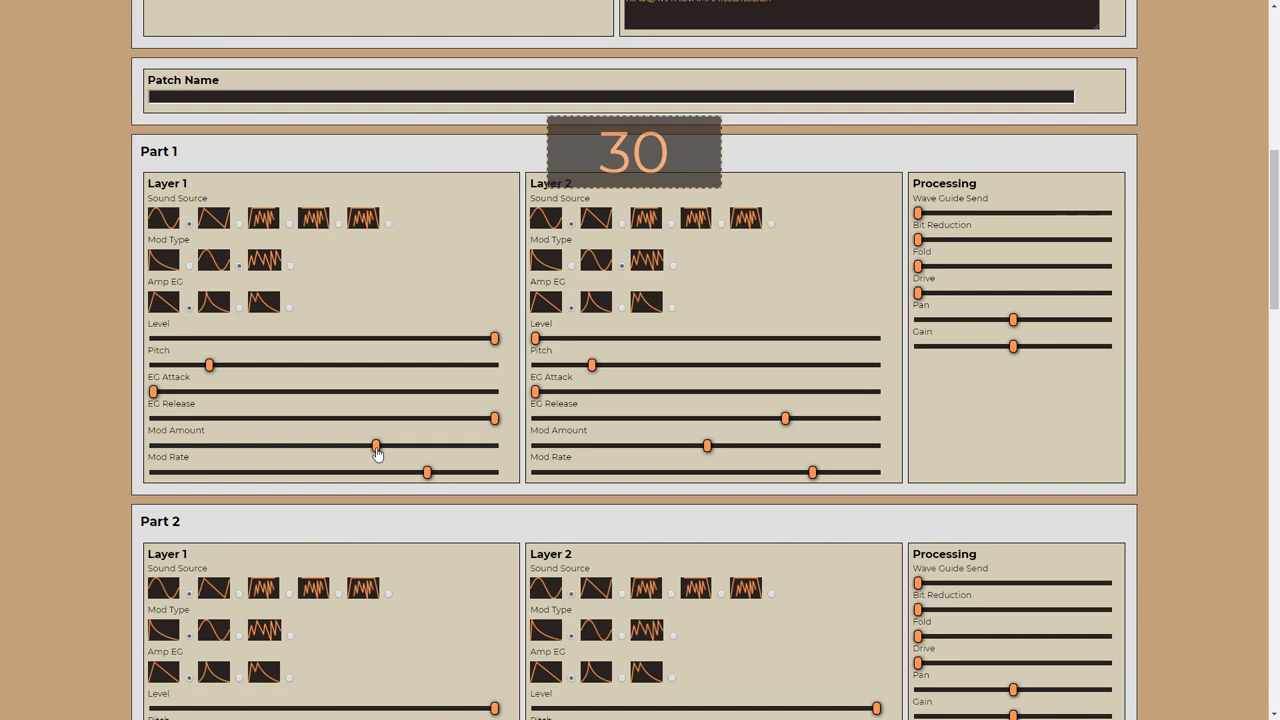
left_click_drag(428, 473, 436, 477)
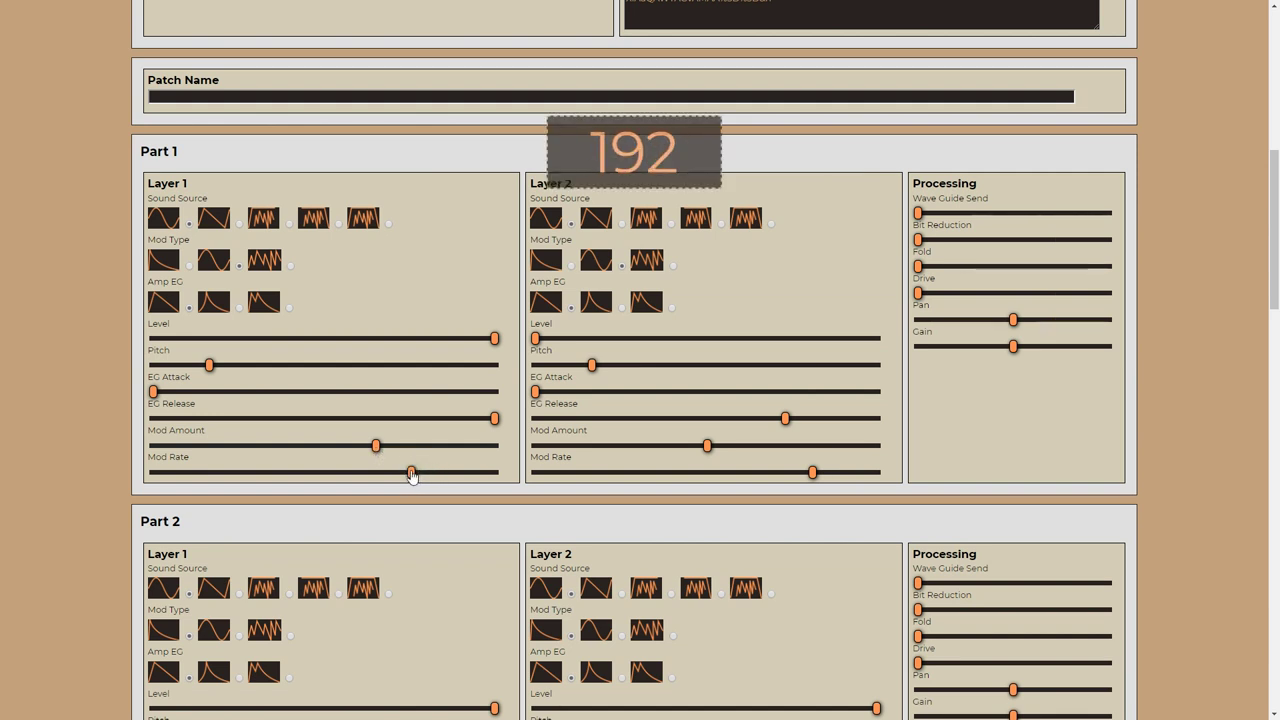
left_click_drag(376, 446, 392, 451)
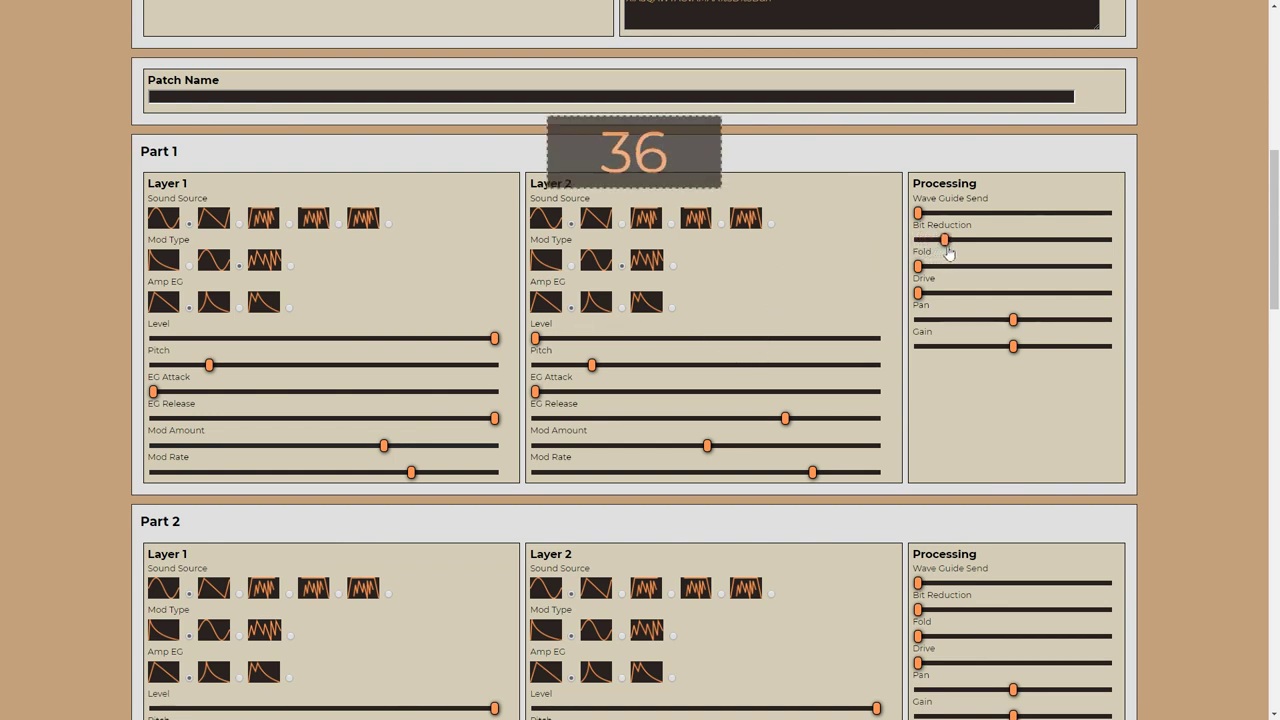
Give Part 1 low-moderate Bit Reduction and Fold, with Drive at 74.
mouse_move(978, 251)
left_mouse_down()
mouse_move(1016, 251)
mouse_move(973, 250)
mouse_move(945, 268)
mouse_move(985, 268)
mouse_move(962, 240)
left_mouse_up()
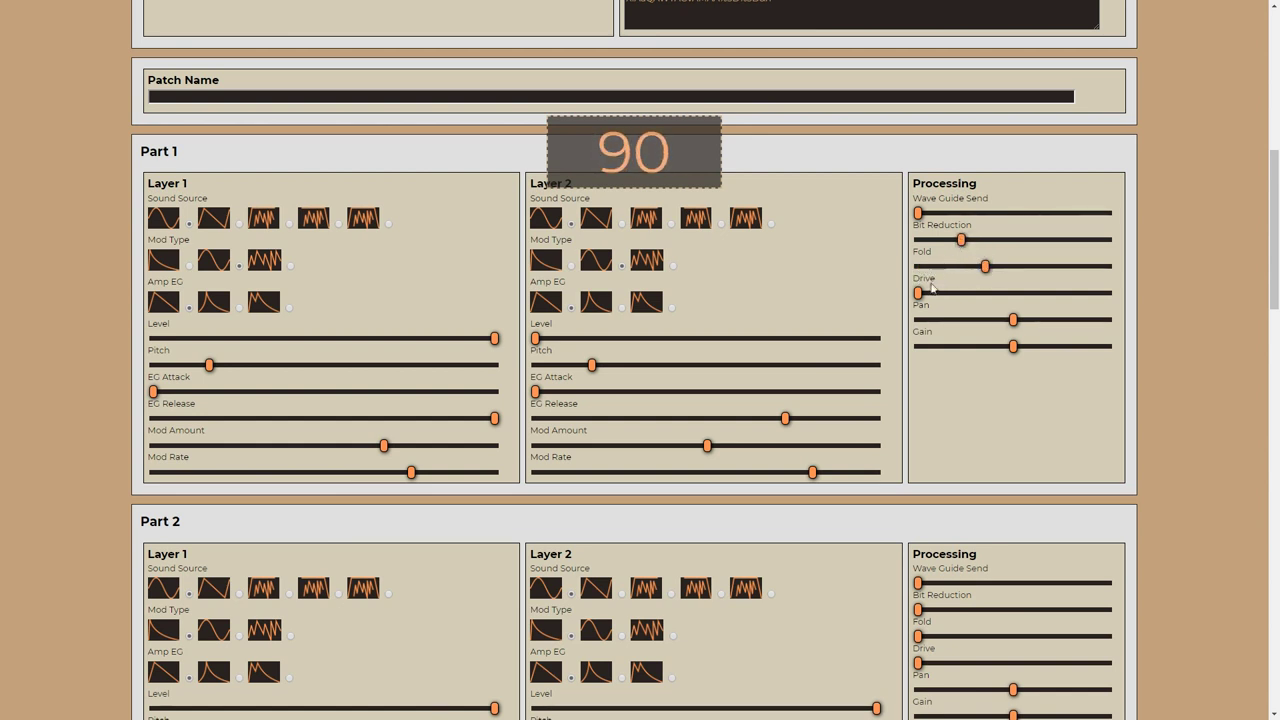
left_click_drag(919, 293, 974, 303)
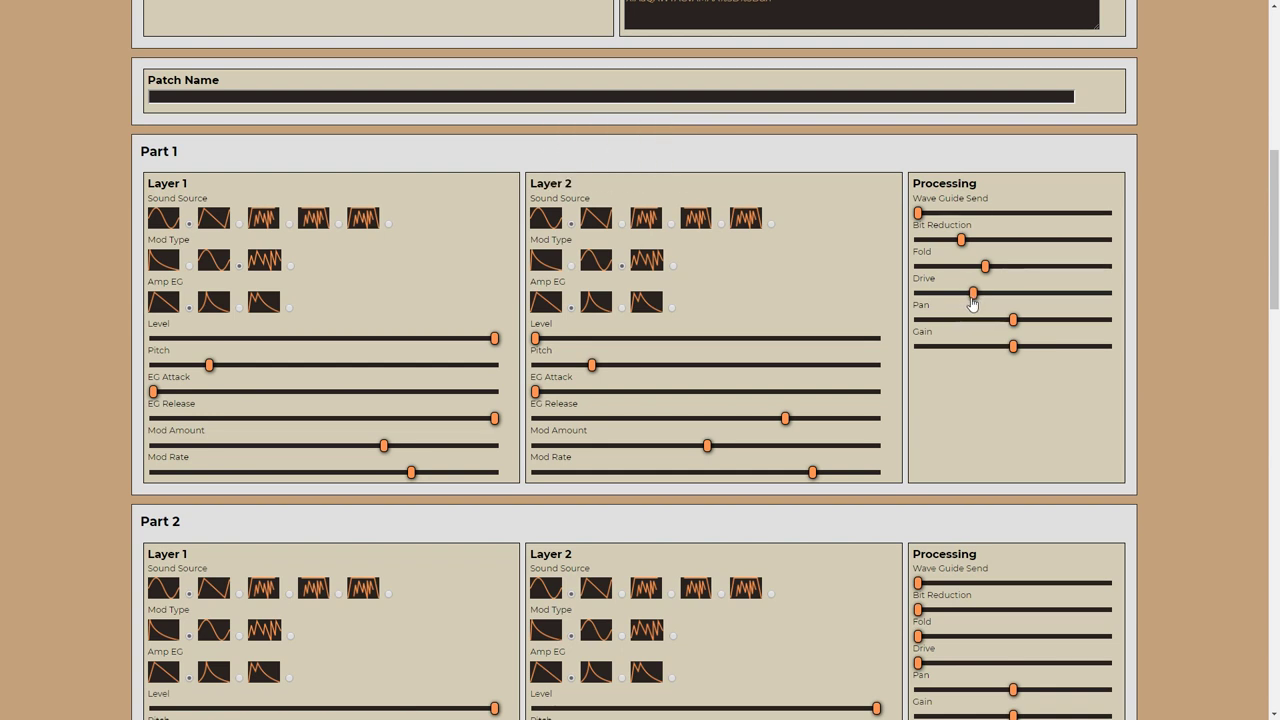
scroll(450, 359, "down", 7)
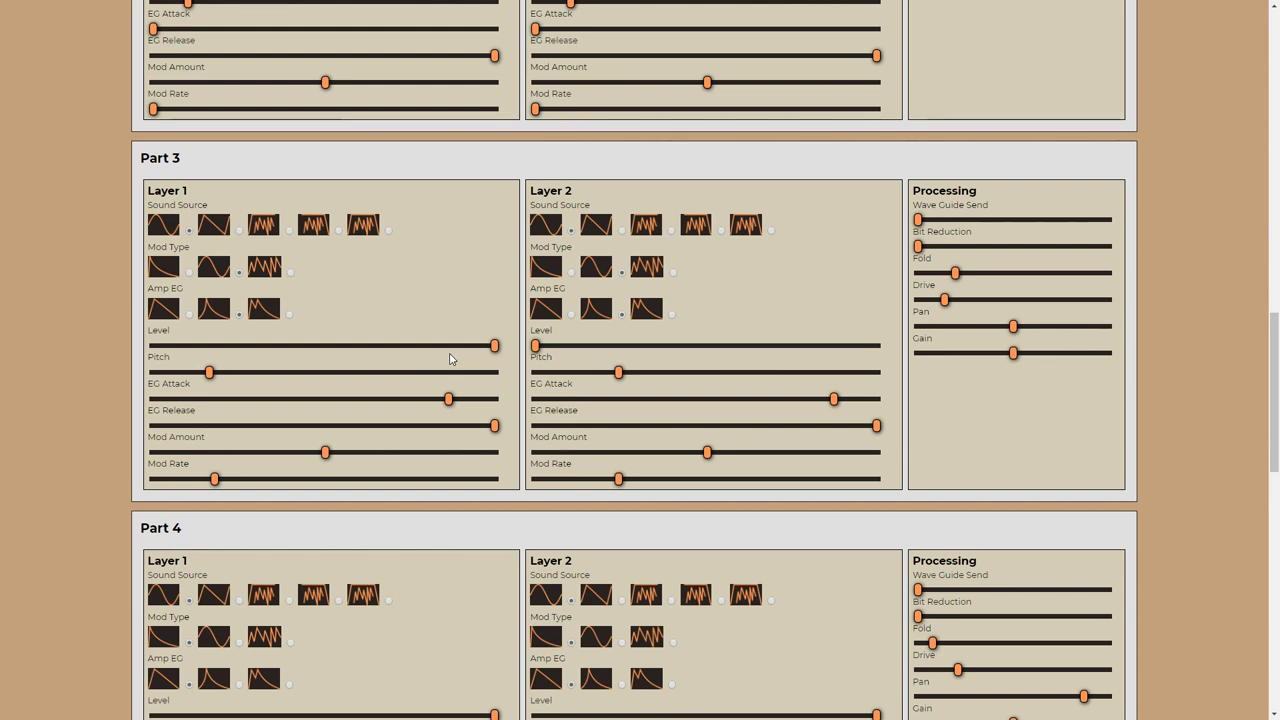
Push Part 3 Layer 2's Level to its 255 maximum.
left_click_drag(535, 345, 890, 375)
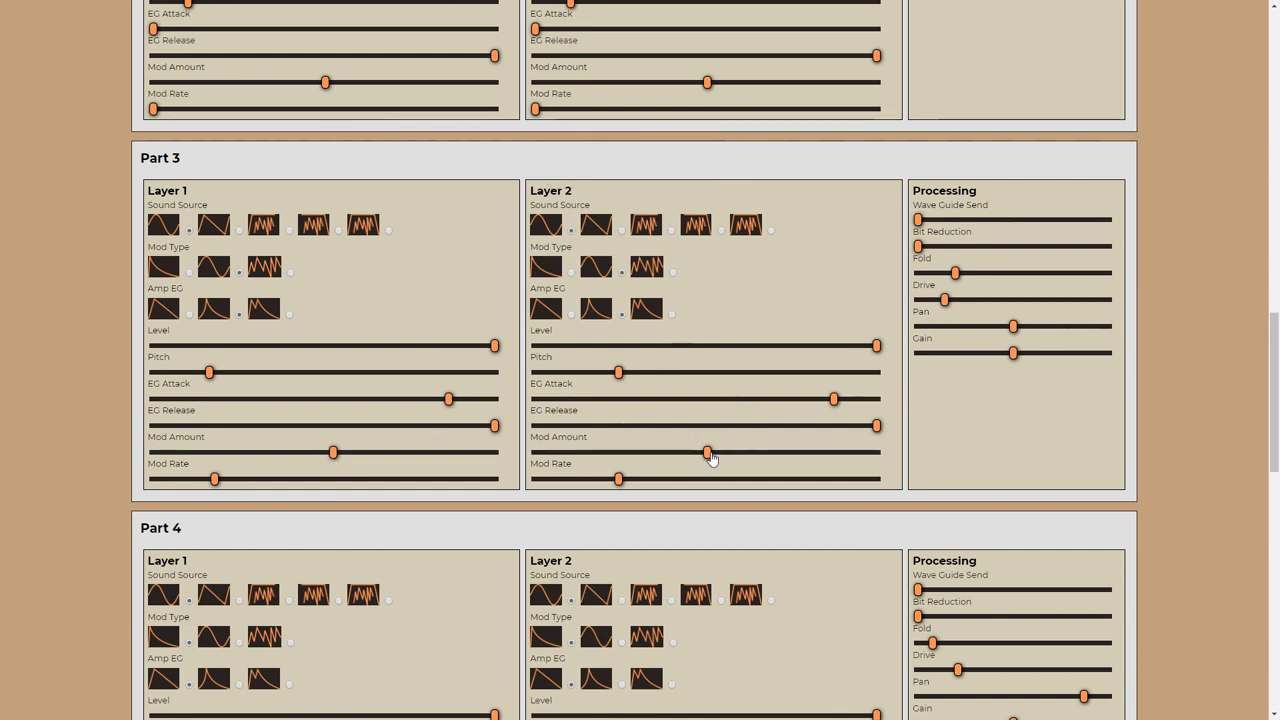
scroll(711, 457, "down", 4)
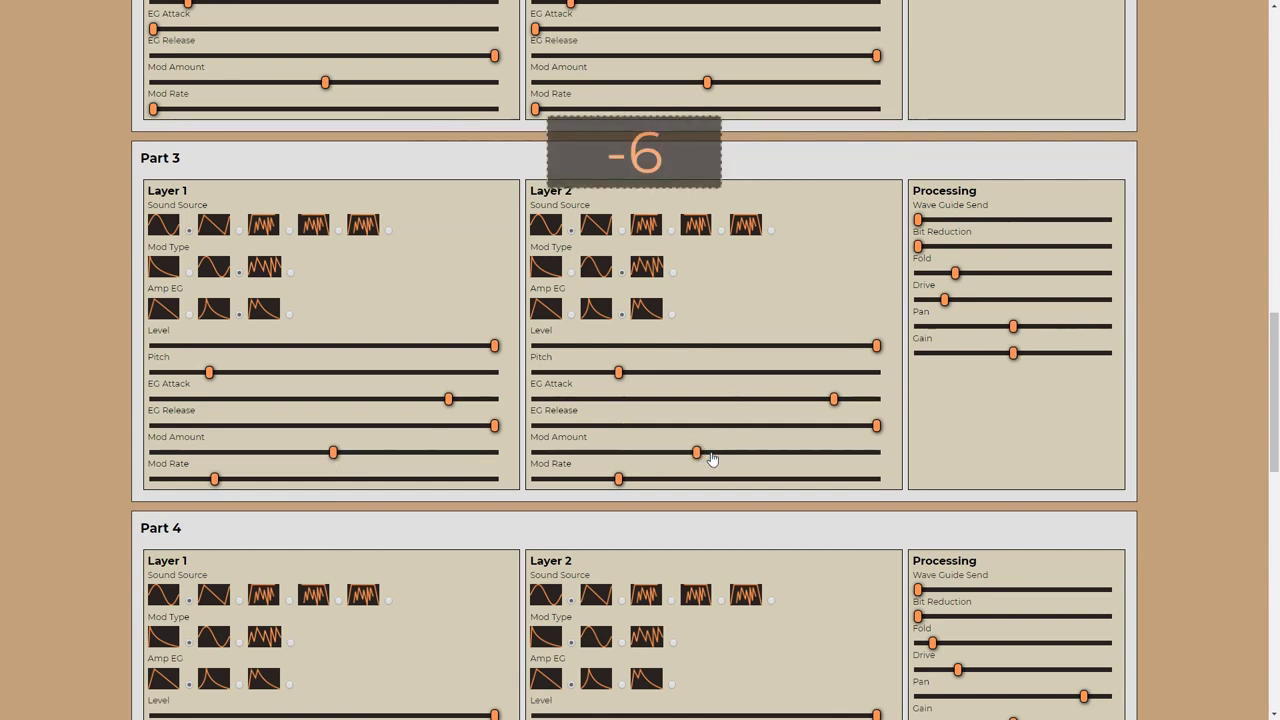
scroll(711, 457, "up", 2)
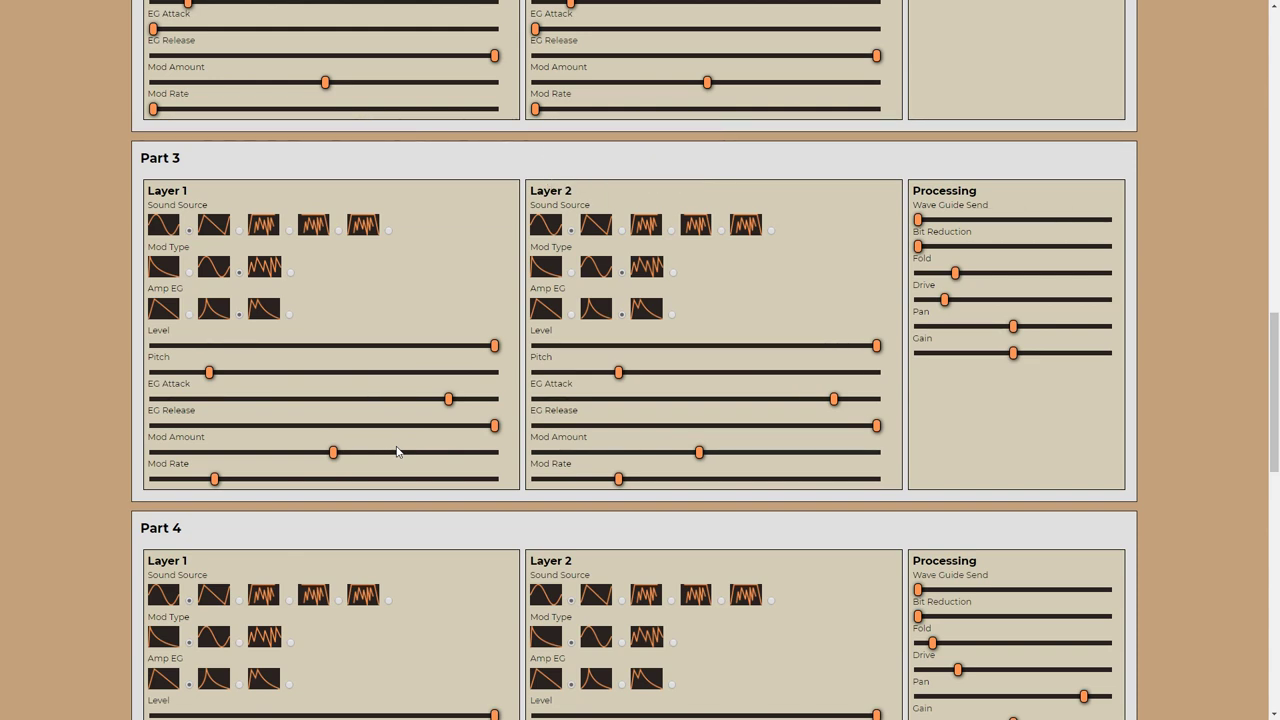
scroll(391, 423, "down", 2)
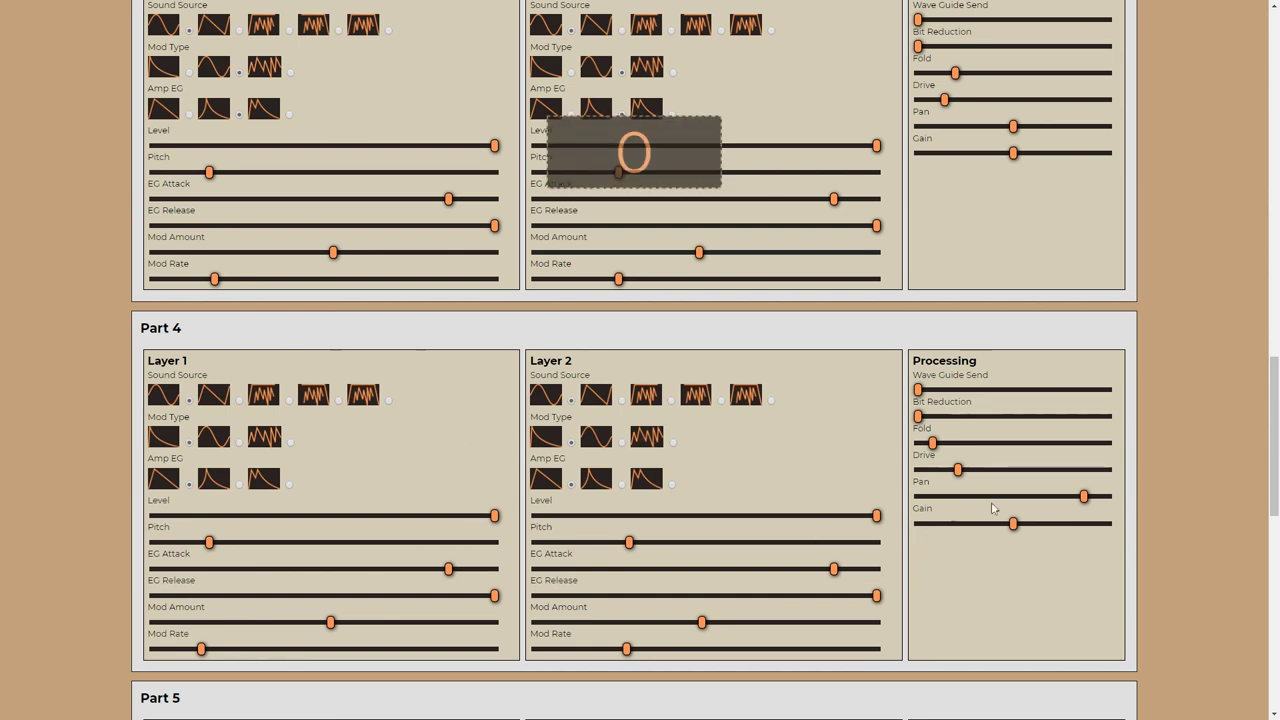
Centre Part 4's pan, give Part 4 Layer 1 the second Amp EG, and pan Part 3 left to about -73.
left_click_drag(1083, 496, 1013, 506)
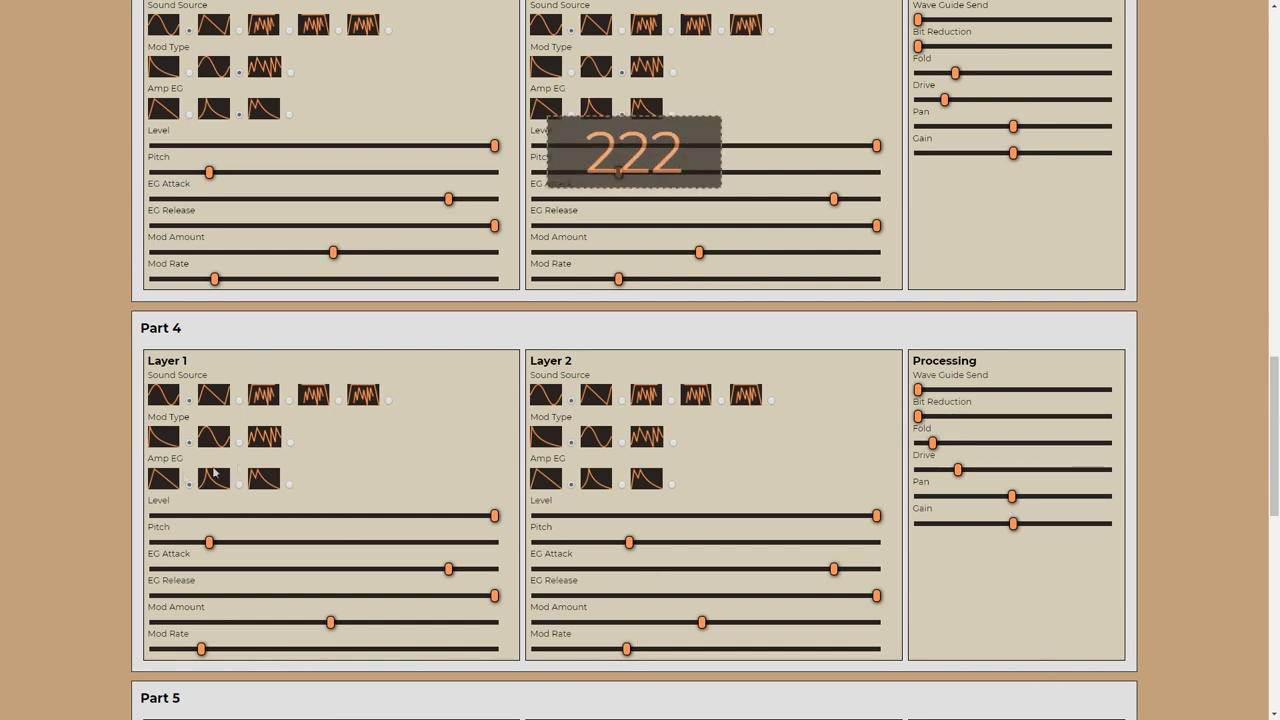
left_click(213, 474)
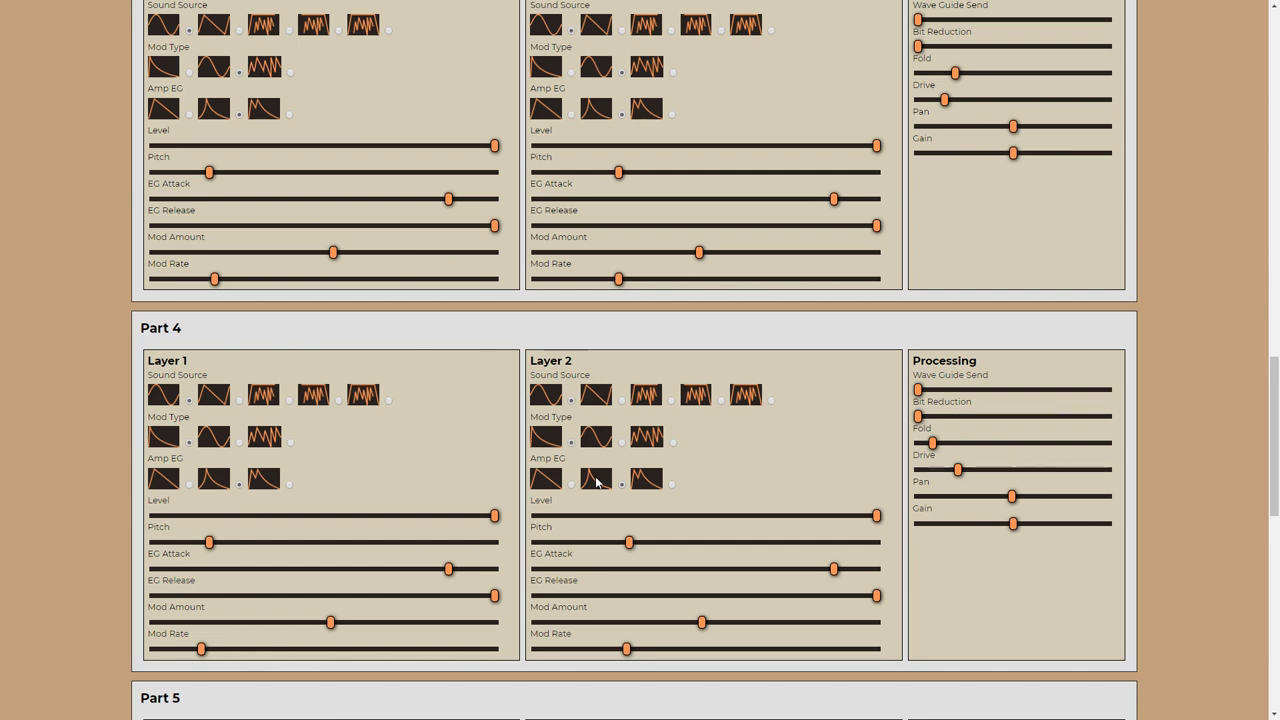
left_click_drag(1013, 127, 943, 134)
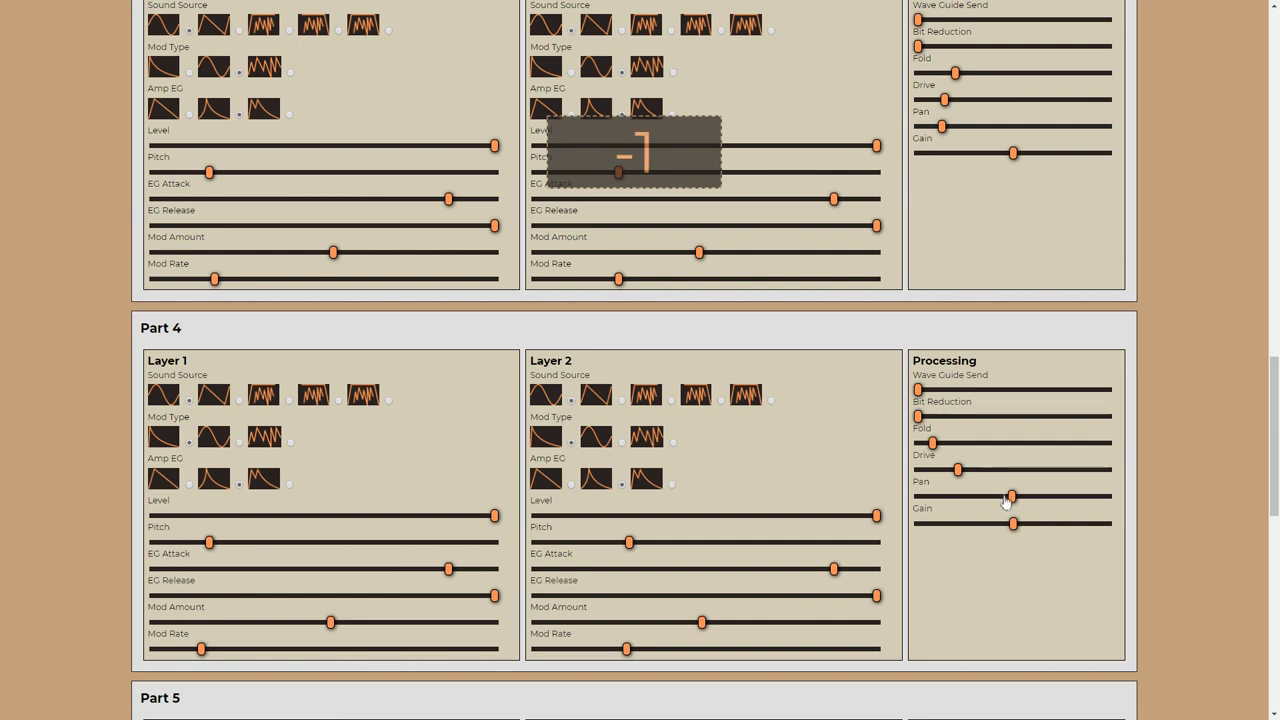
Pan Part 4 well to the right, to about 75.
left_click_drag(1013, 496, 1084, 498)
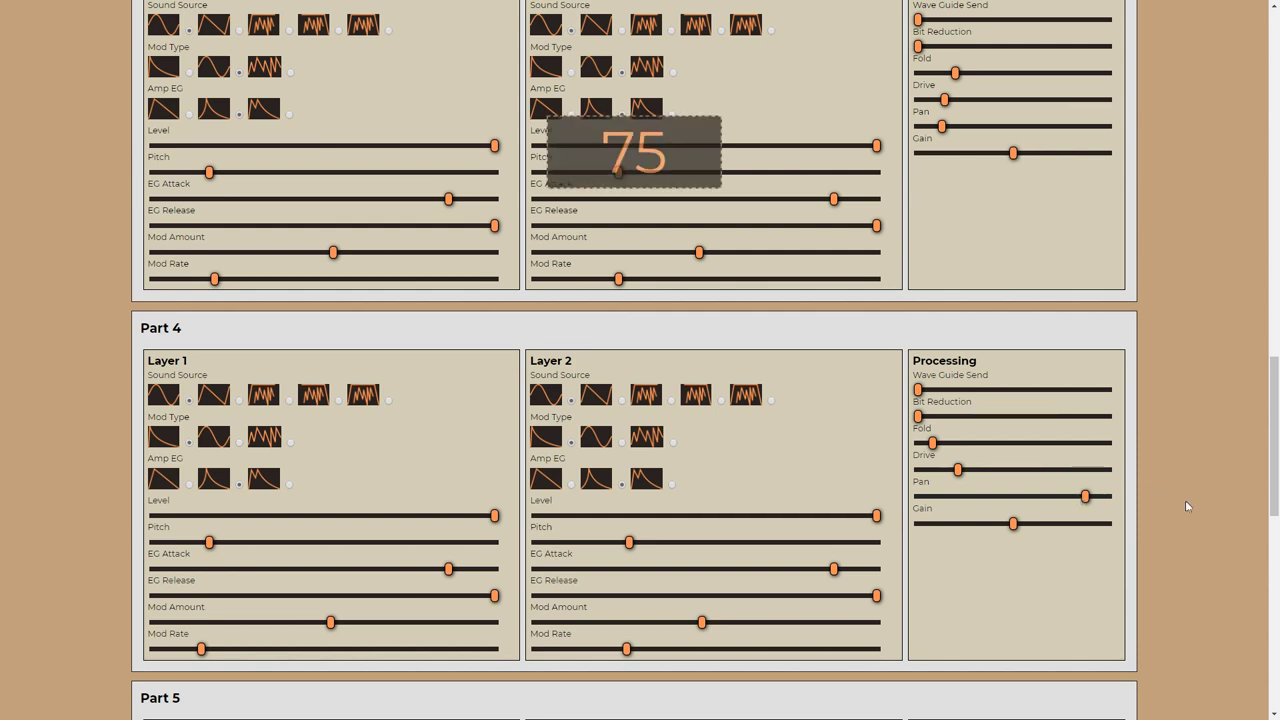
scroll(1035, 435, "up", 3)
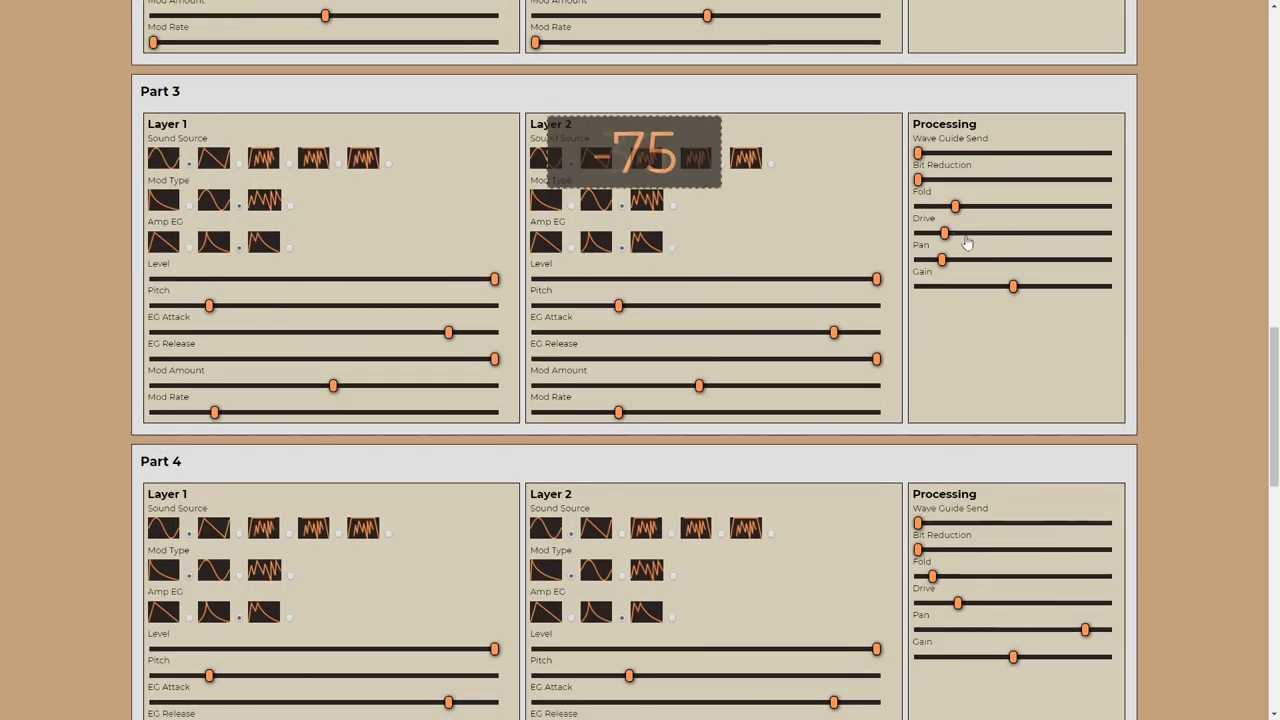
Set the Wave Guide Send to about 120 for Parts 3 and 4, and bring the Wave Guide section into view.
left_click_drag(918, 153, 1009, 154)
left_click(918, 523)
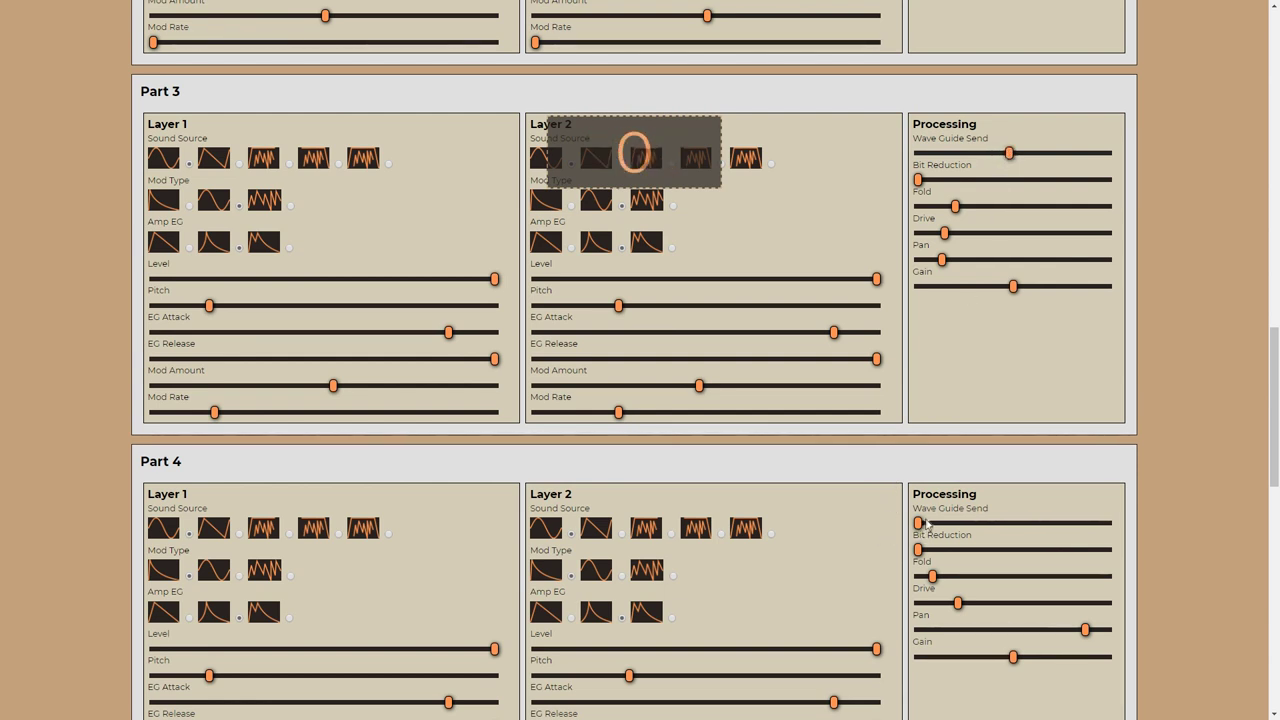
left_click_drag(920, 526, 1012, 532)
scroll(788, 491, "down", 10)
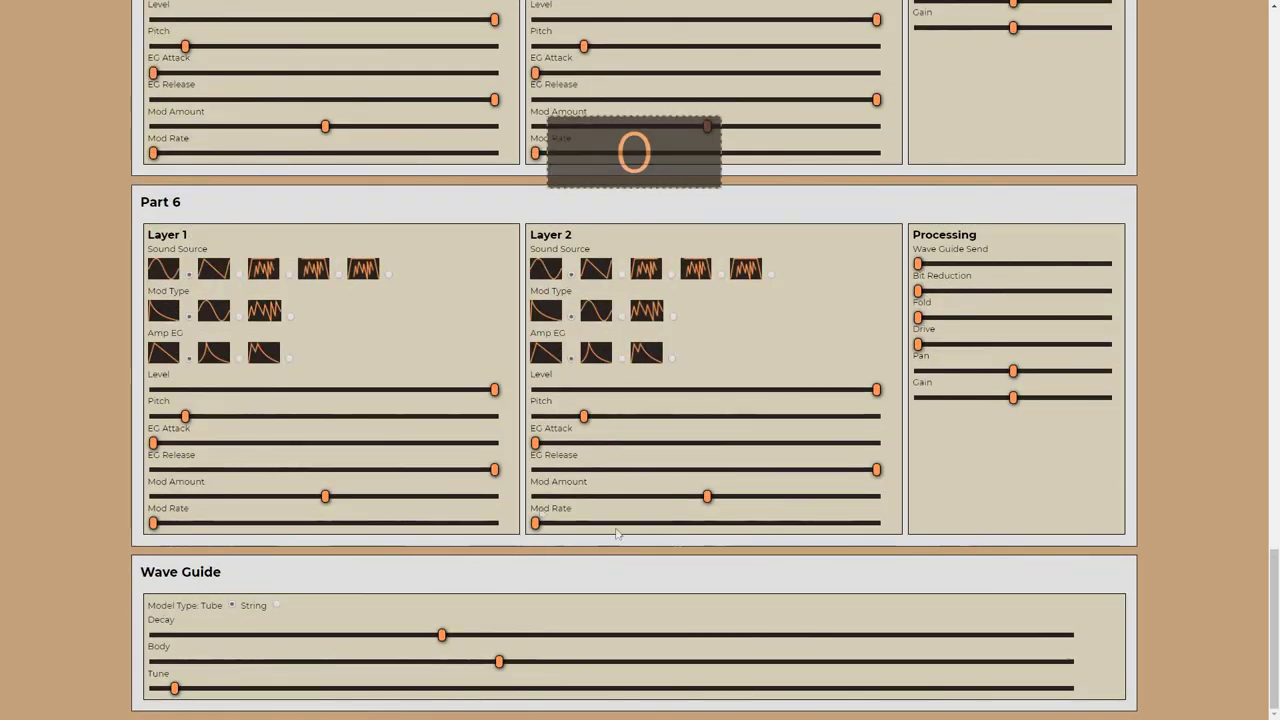
mouse_move(374, 638)
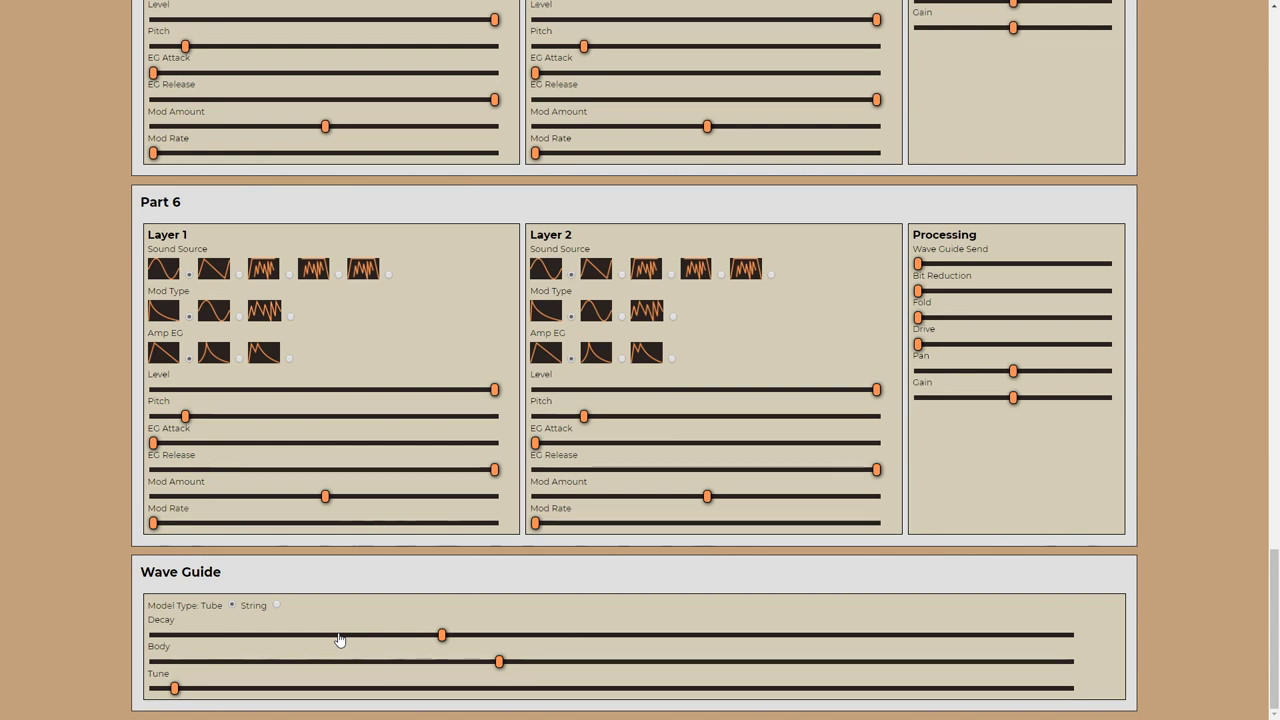
mouse_move(172, 690)
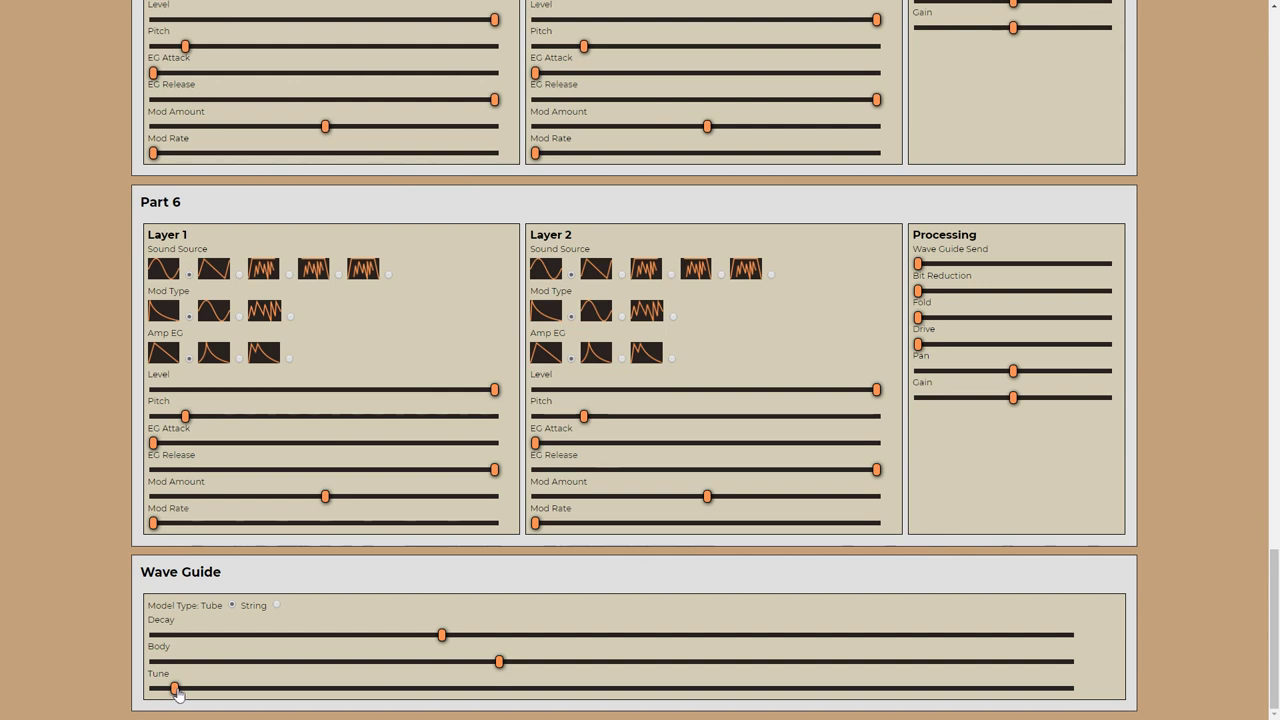
Raise the Wave Guide Tune to about 78 and lengthen its Decay to about 154.
left_click_drag(174, 690, 189, 690)
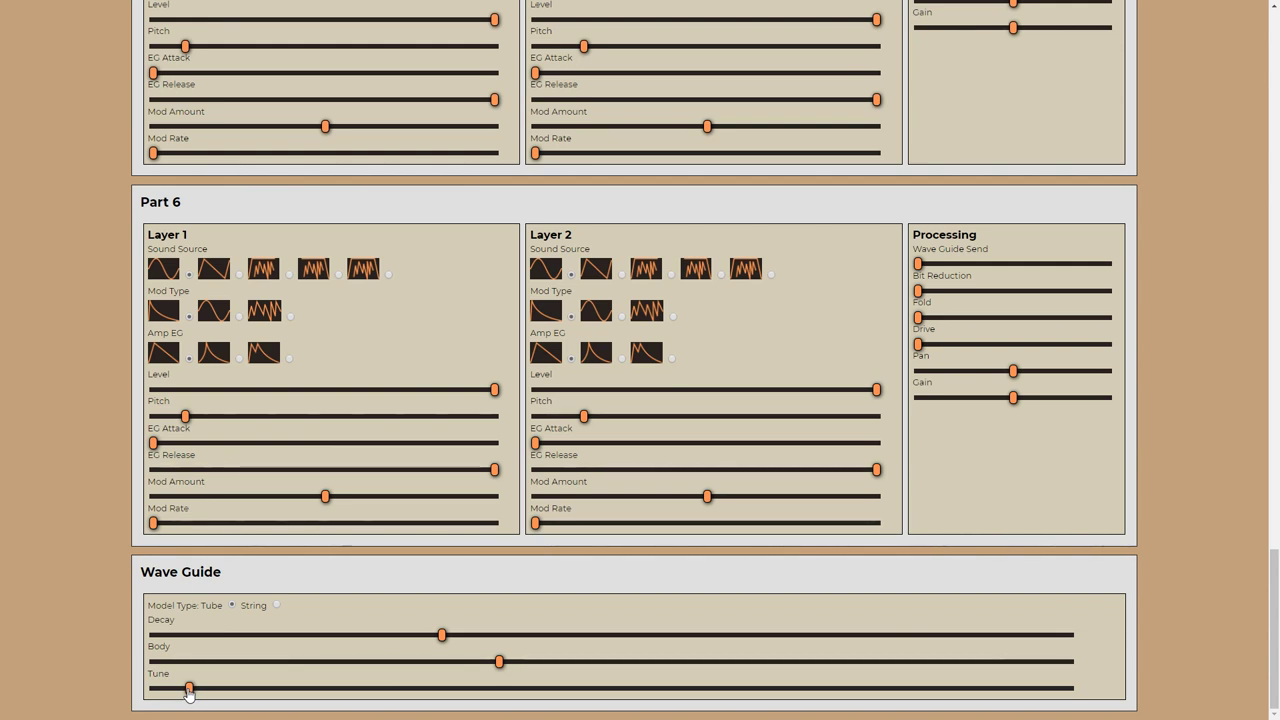
left_click_drag(188, 689, 210, 690)
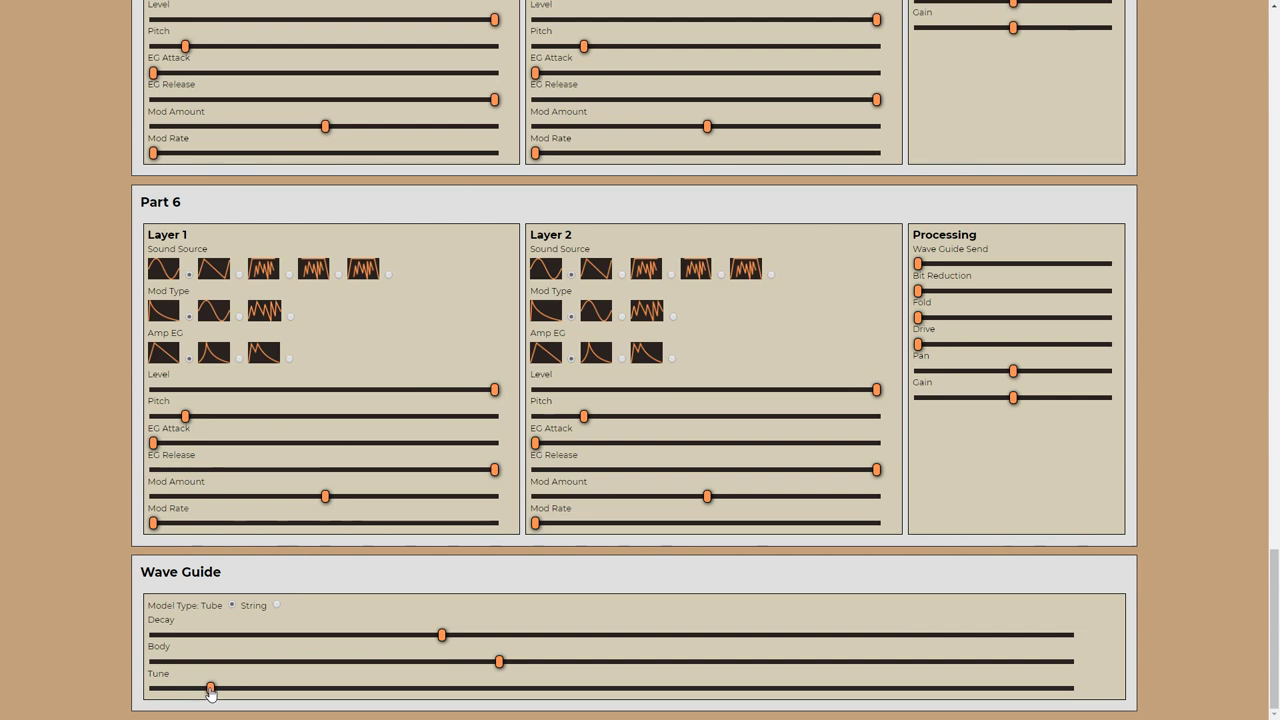
left_click_drag(441, 634, 560, 640)
left_click_drag(210, 688, 433, 700)
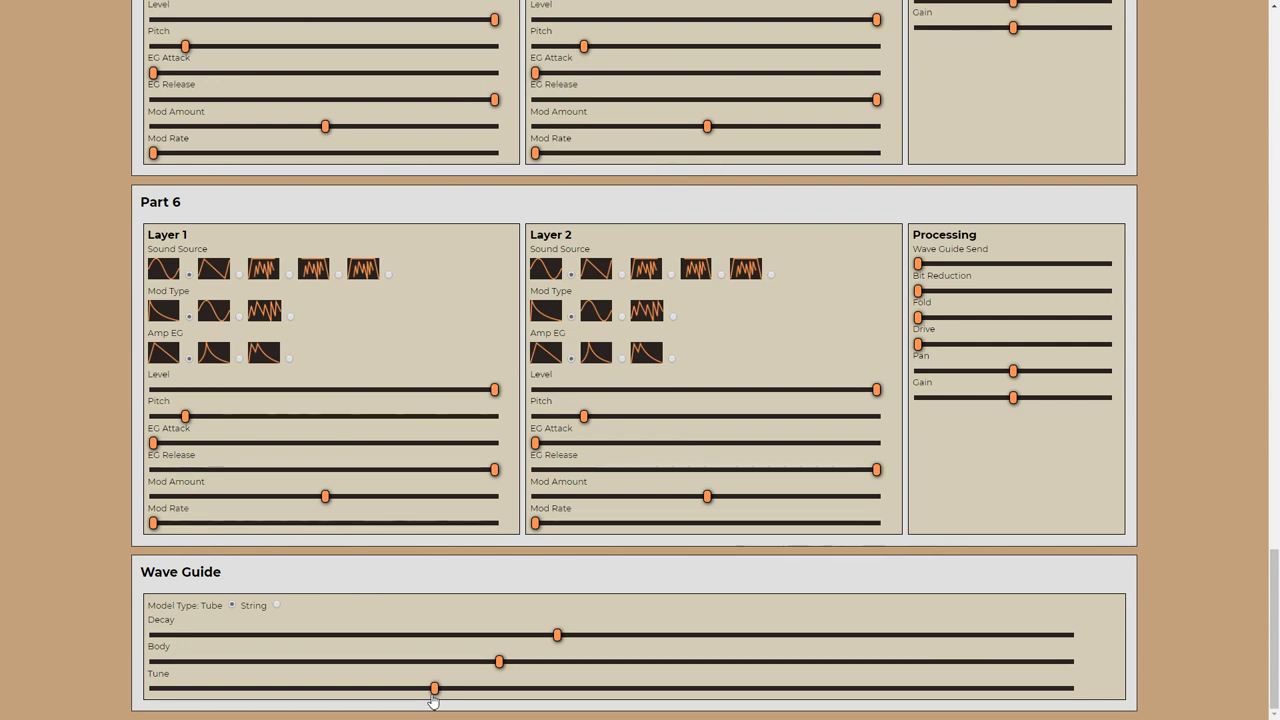
left_click_drag(497, 634, 707, 647)
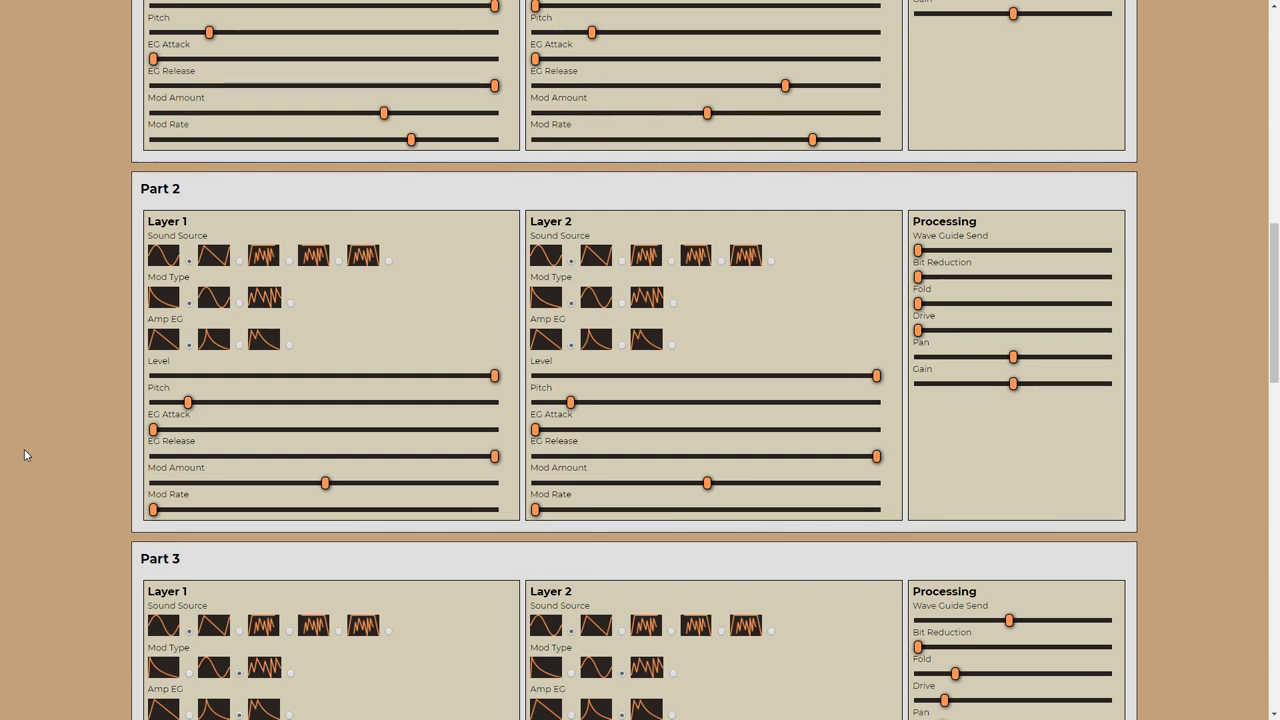
Bring Part 2's Fold back down to 10 after trying more, and return a tested Bit Reduction to 0.
left_click_drag(918, 304, 1071, 307)
mouse_move(608, 420)
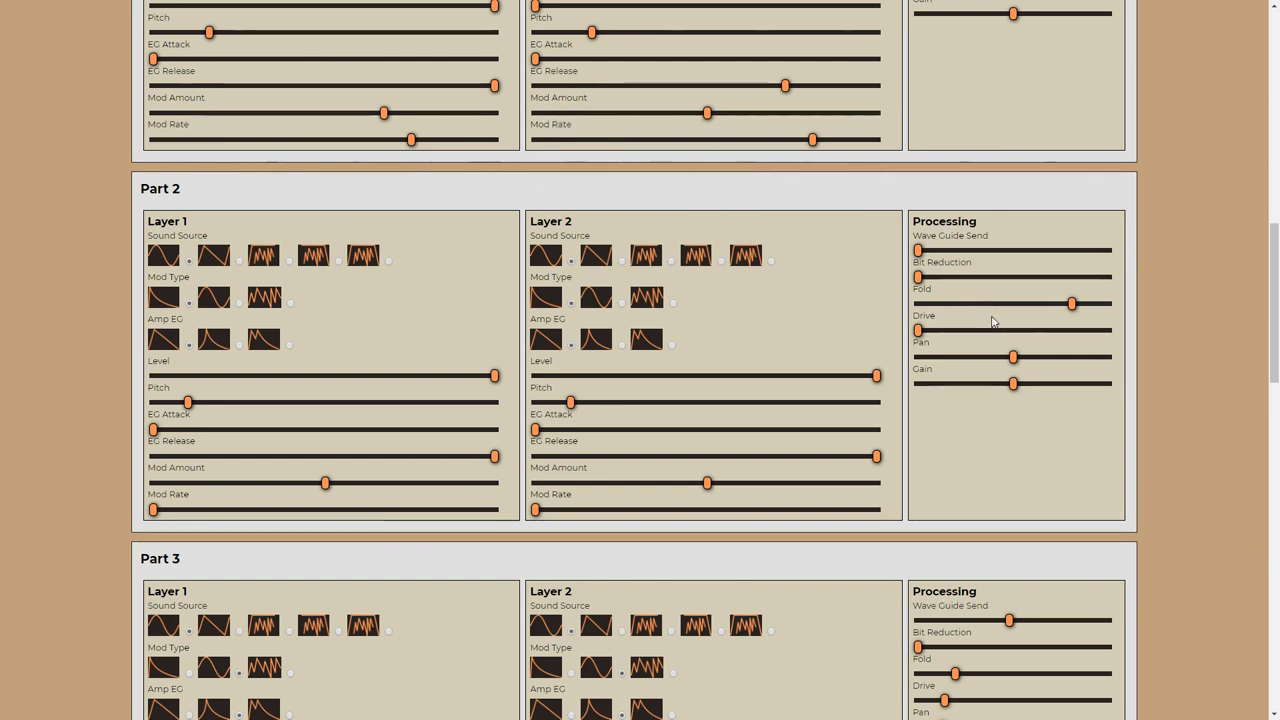
mouse_move(1070, 304)
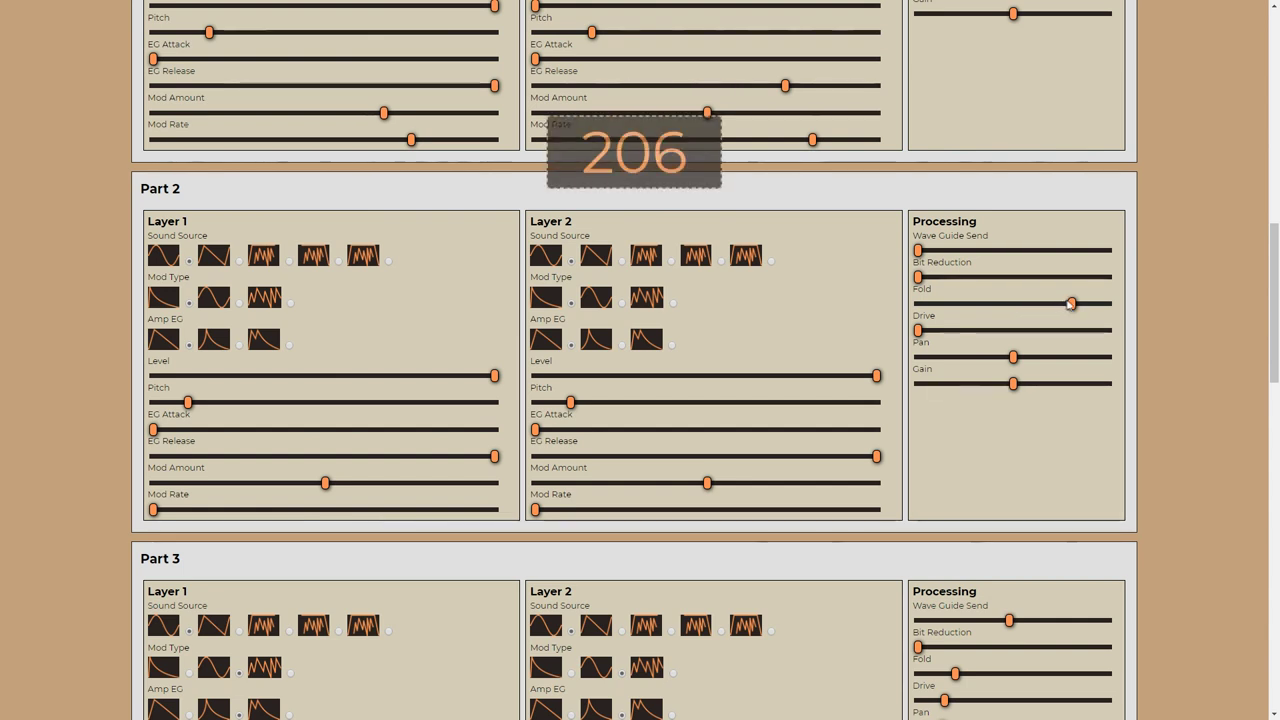
left_click_drag(946, 314, 914, 307)
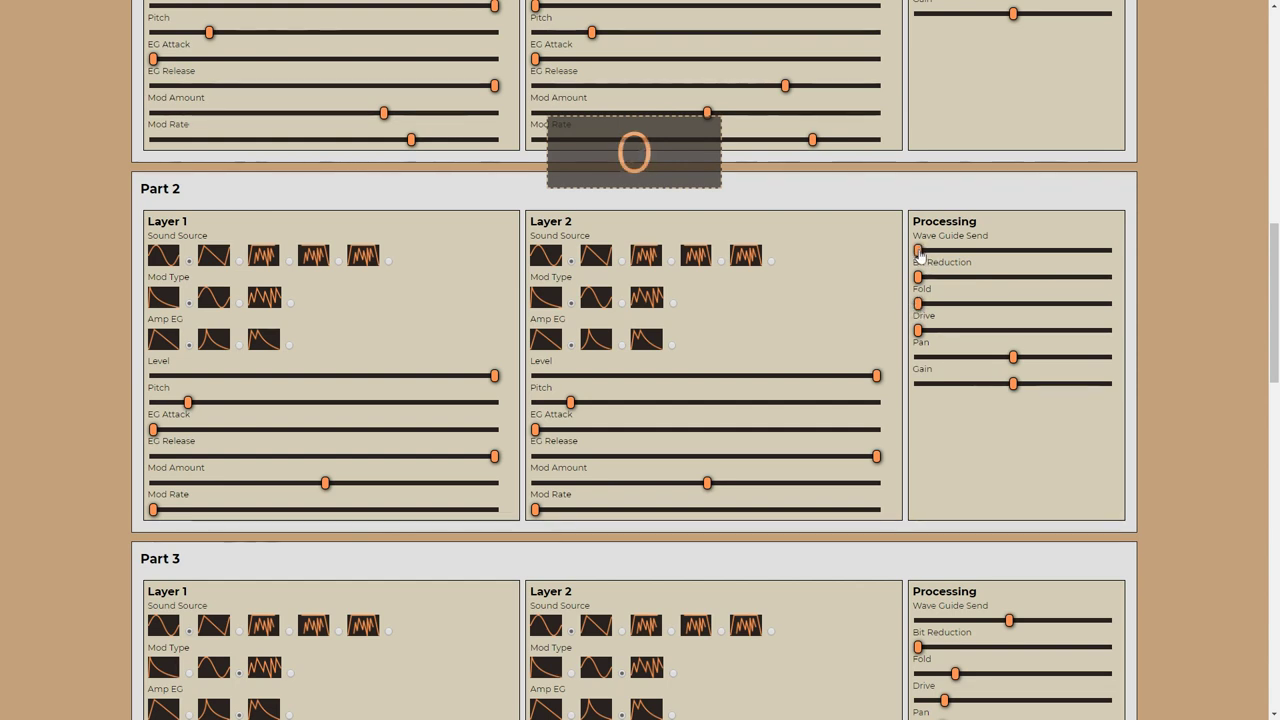
left_click_drag(918, 278, 1006, 290)
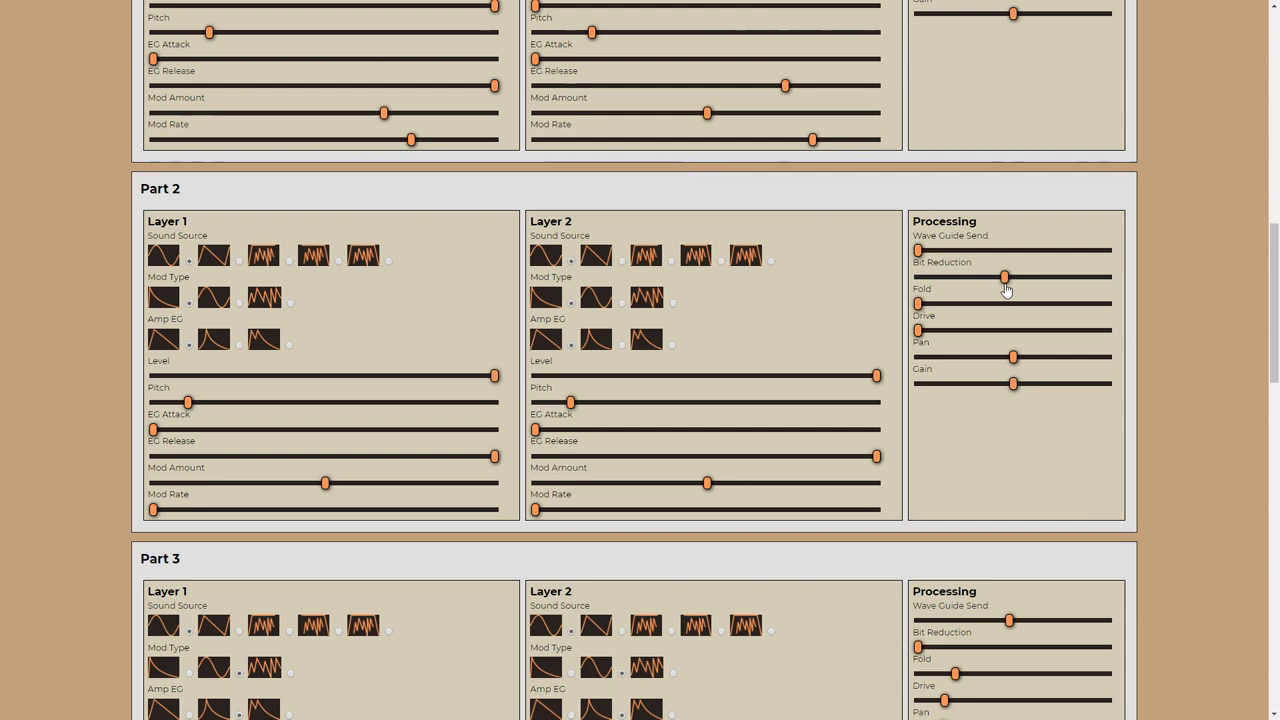
left_click_drag(1006, 290, 893, 290)
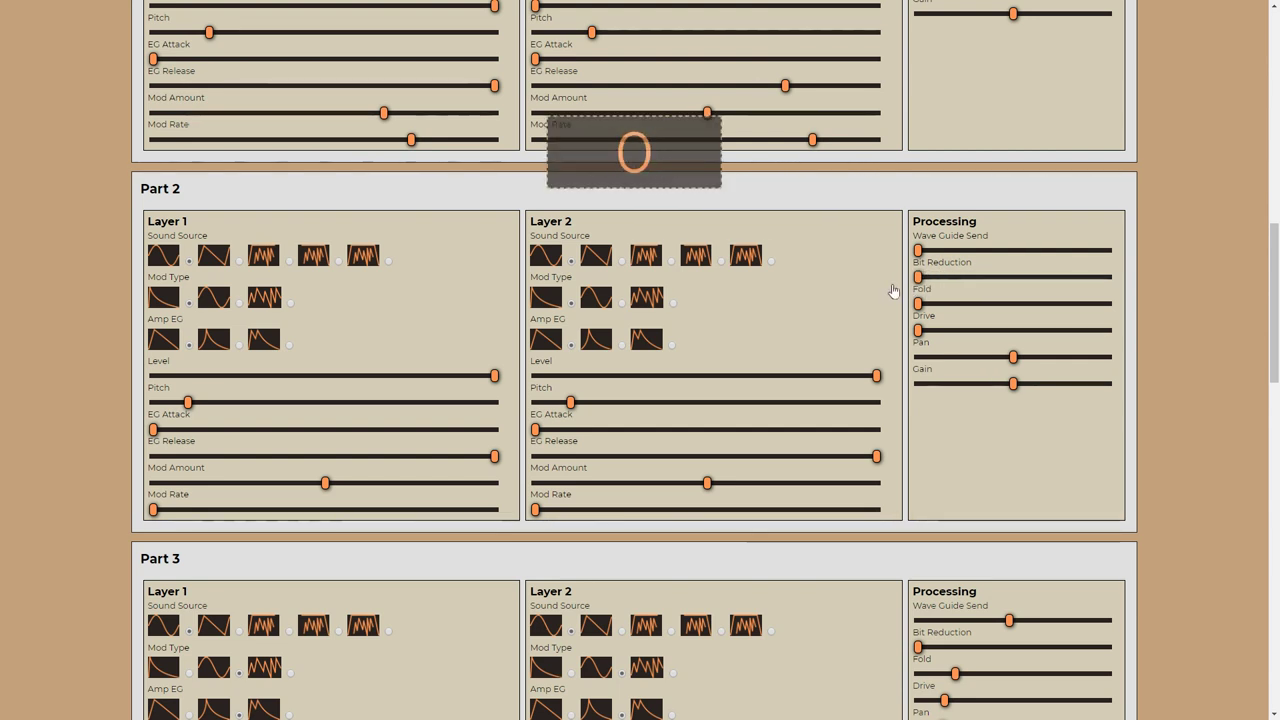
Switch Part 2 Layer 2 to the saw waveform with EG Release near 122, and raise Fold to 28.
left_click(599, 263)
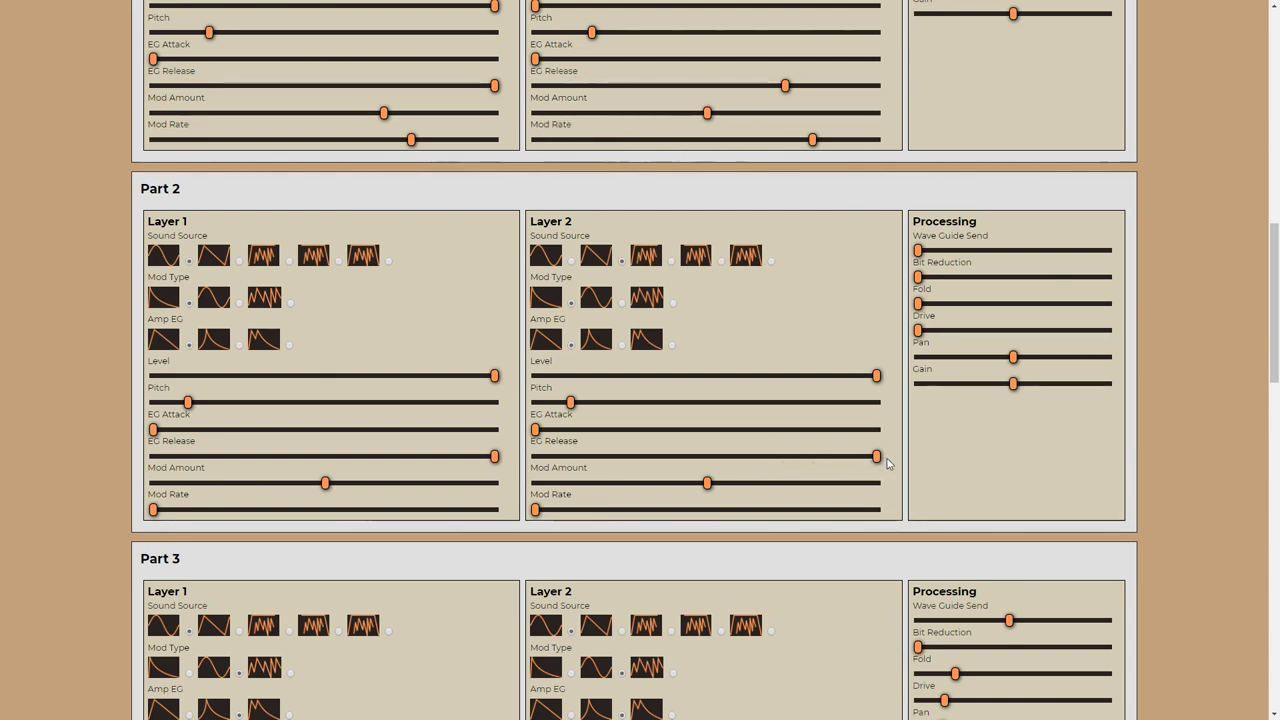
left_click_drag(877, 457, 727, 459)
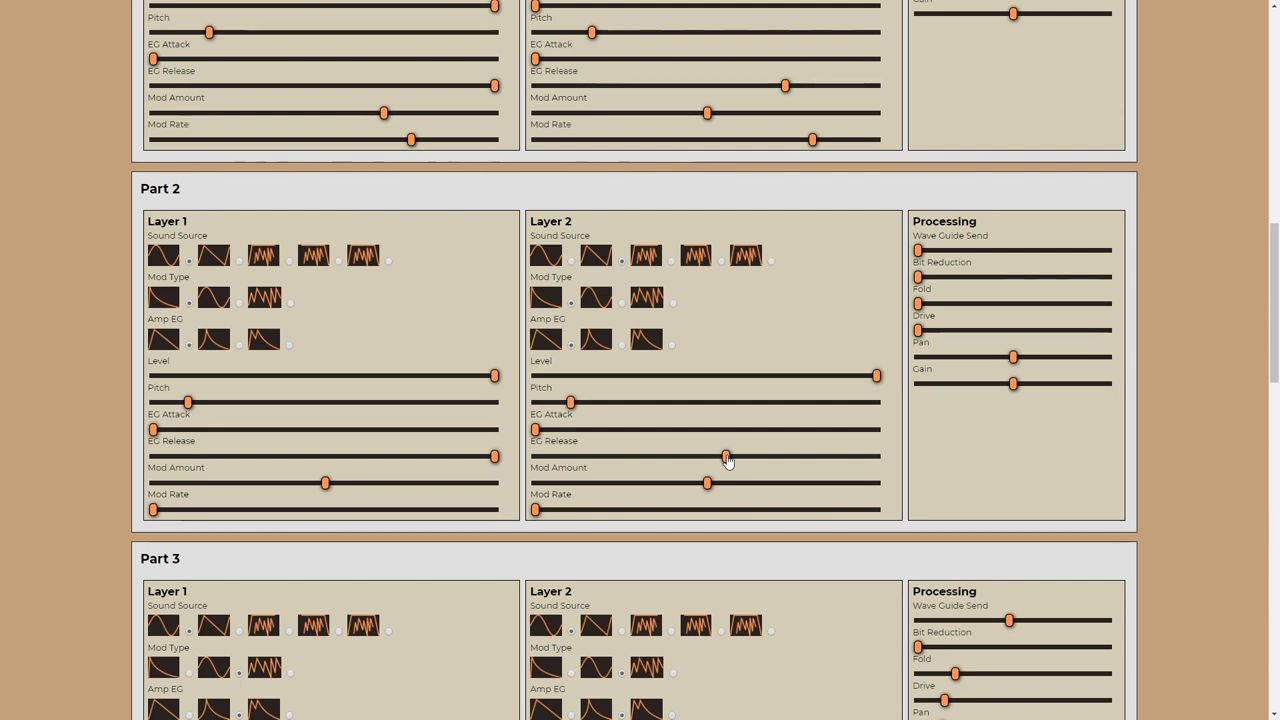
left_click_drag(728, 460, 722, 463)
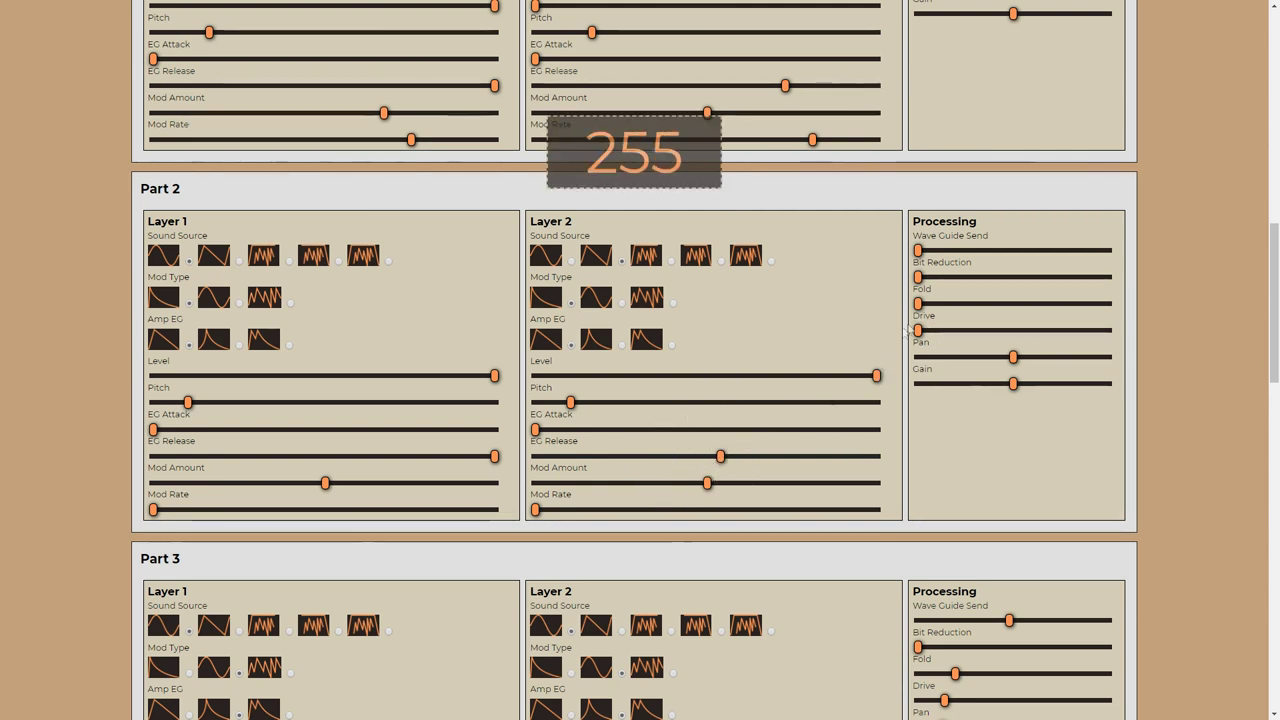
left_click_drag(920, 313, 957, 313)
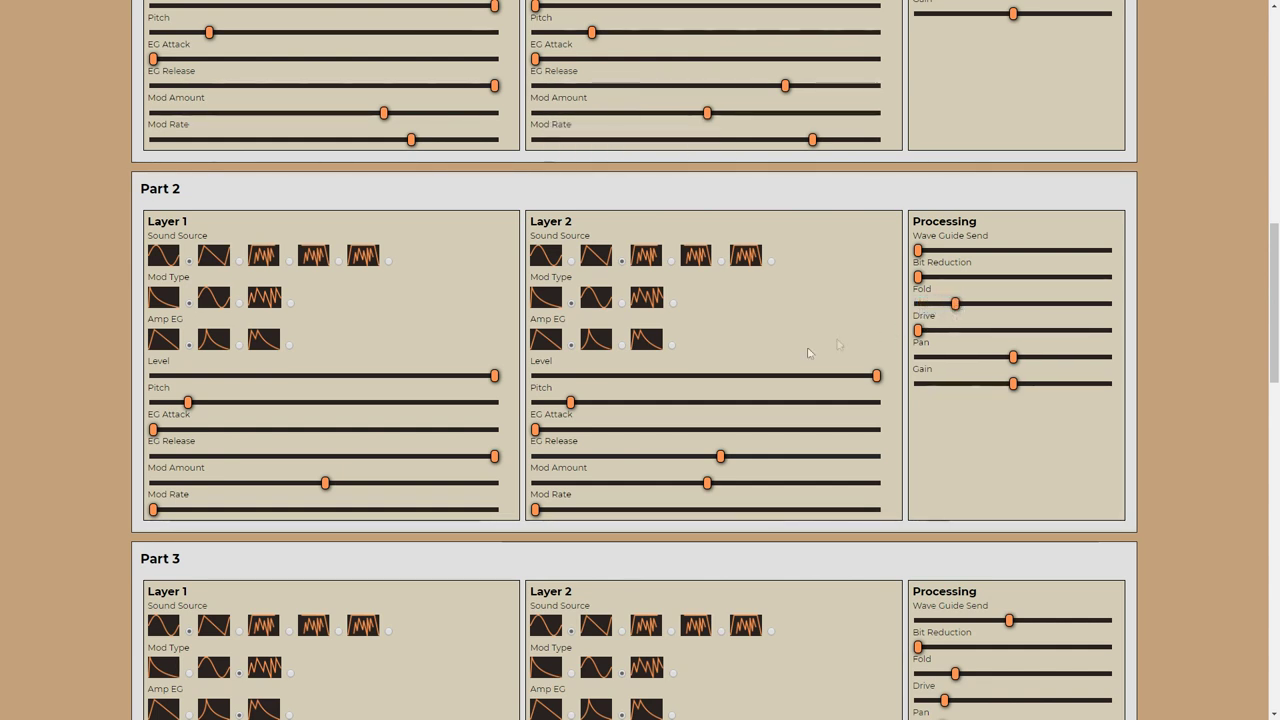
mouse_move(722, 457)
left_mouse_down()
mouse_move(657, 458)
mouse_move(880, 460)
mouse_move(574, 460)
mouse_move(699, 460)
left_mouse_up()
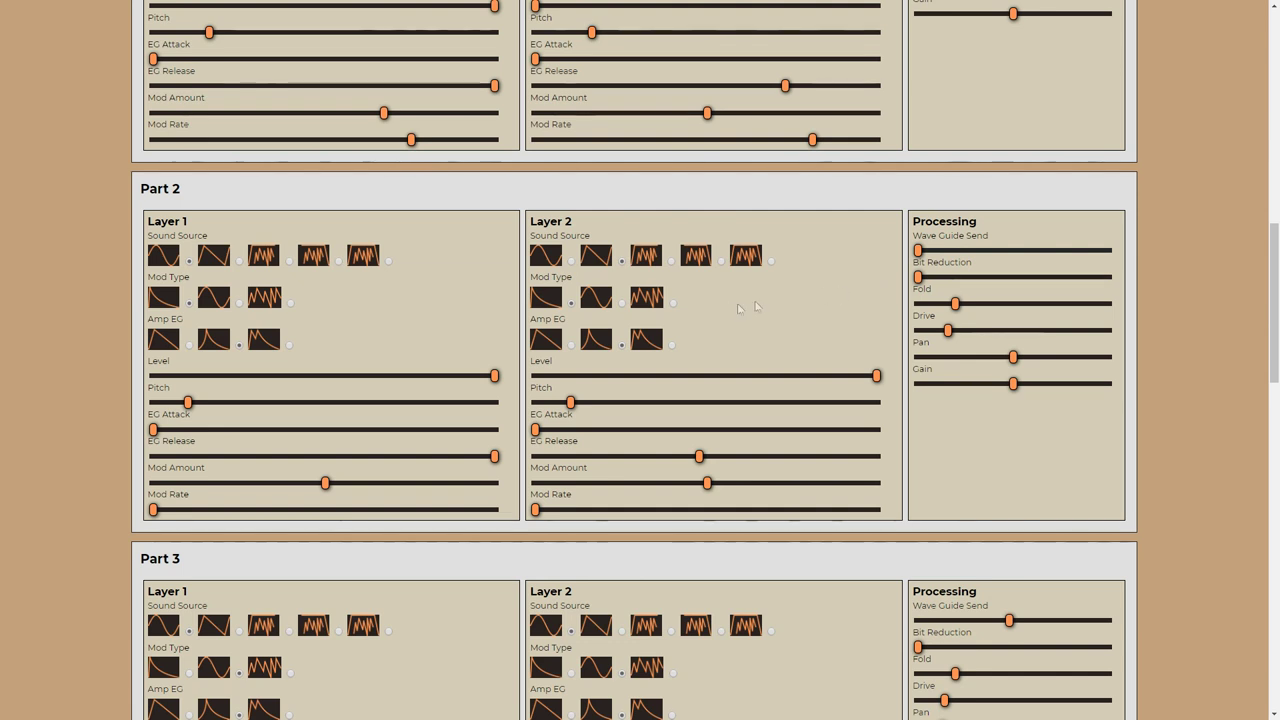
Give Part 2 Layer 2 a slow attack and Layer 1 an attack of 84, and raise Fold to 98 and Drive.
mouse_move(594, 412)
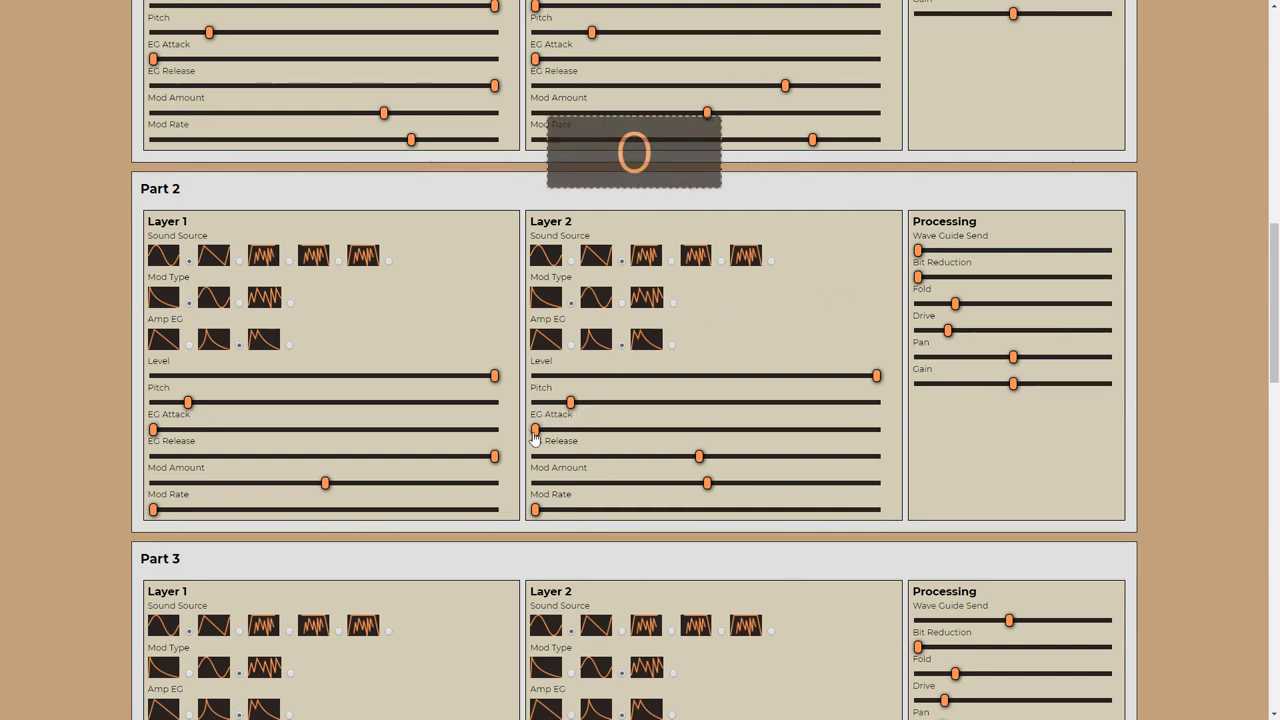
left_click_drag(537, 431, 784, 430)
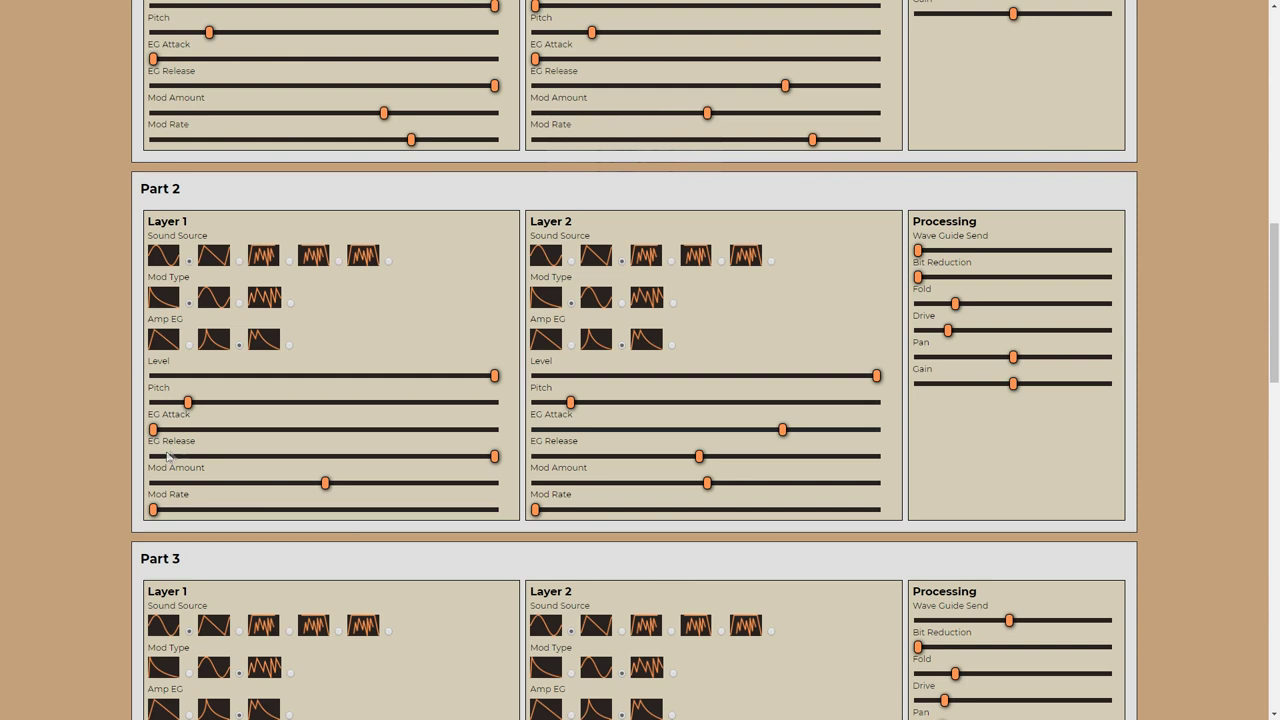
left_click_drag(153, 429, 250, 431)
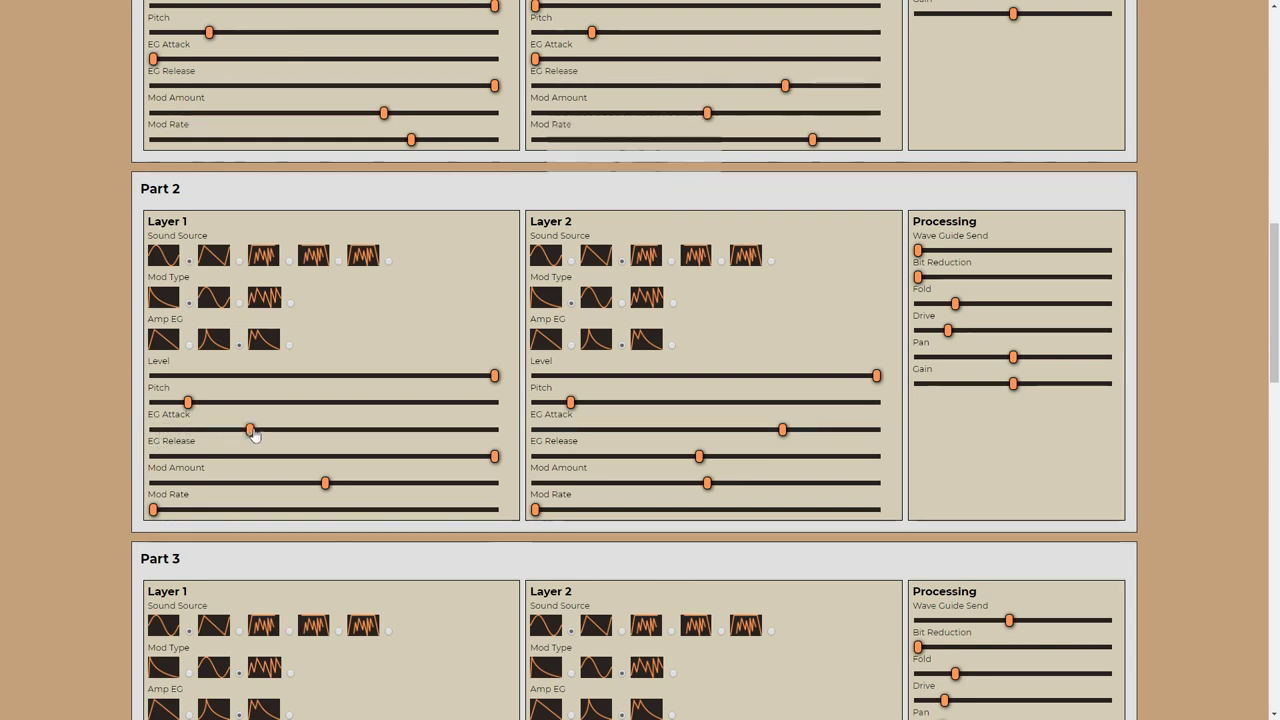
left_click_drag(250, 431, 266, 431)
left_click_drag(955, 303, 1027, 305)
left_click_drag(948, 330, 983, 333)
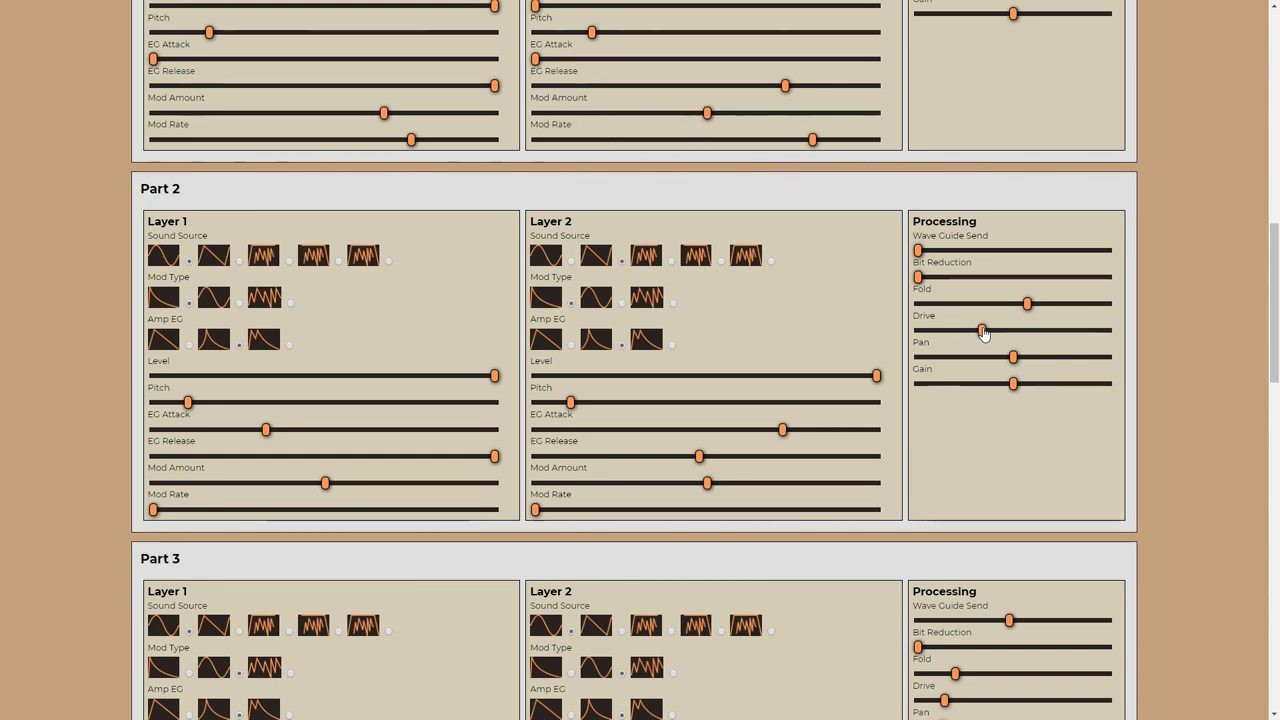
Reset Layer 2's EG Attack to 0 with Release at 255, and lengthen Layer 1's attack to about 204.
mouse_move(588, 408)
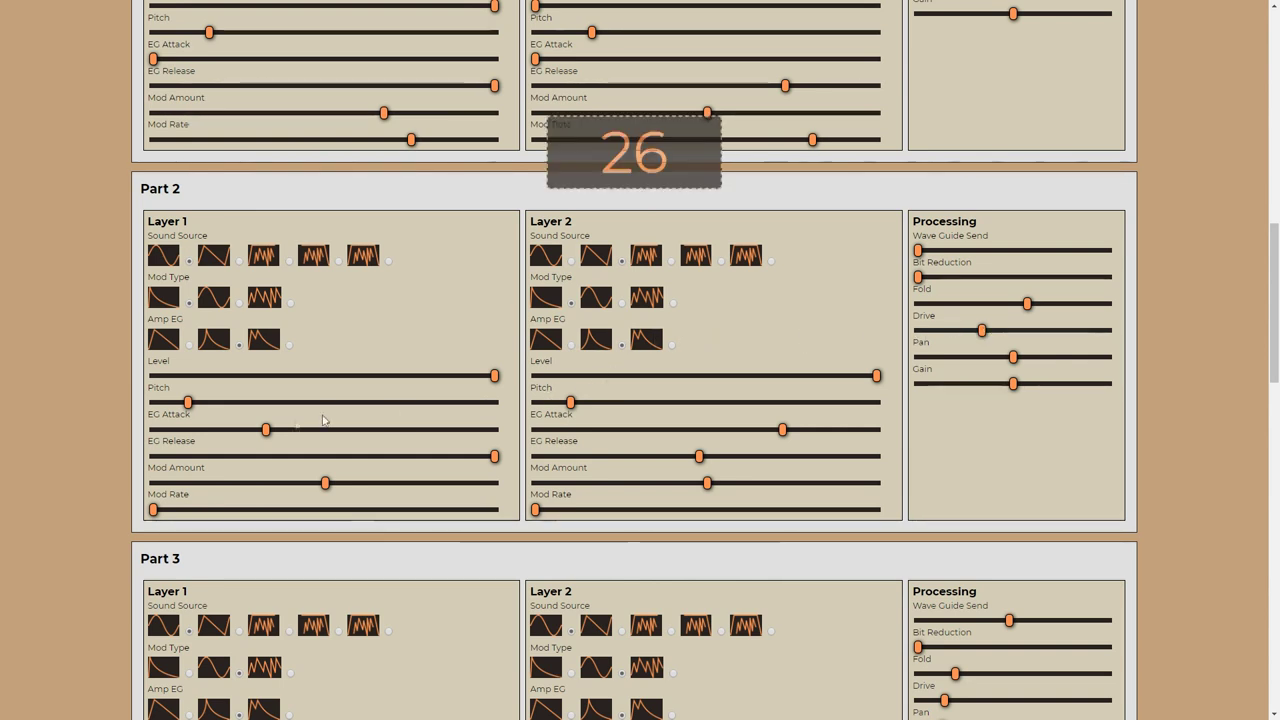
mouse_move(726, 445)
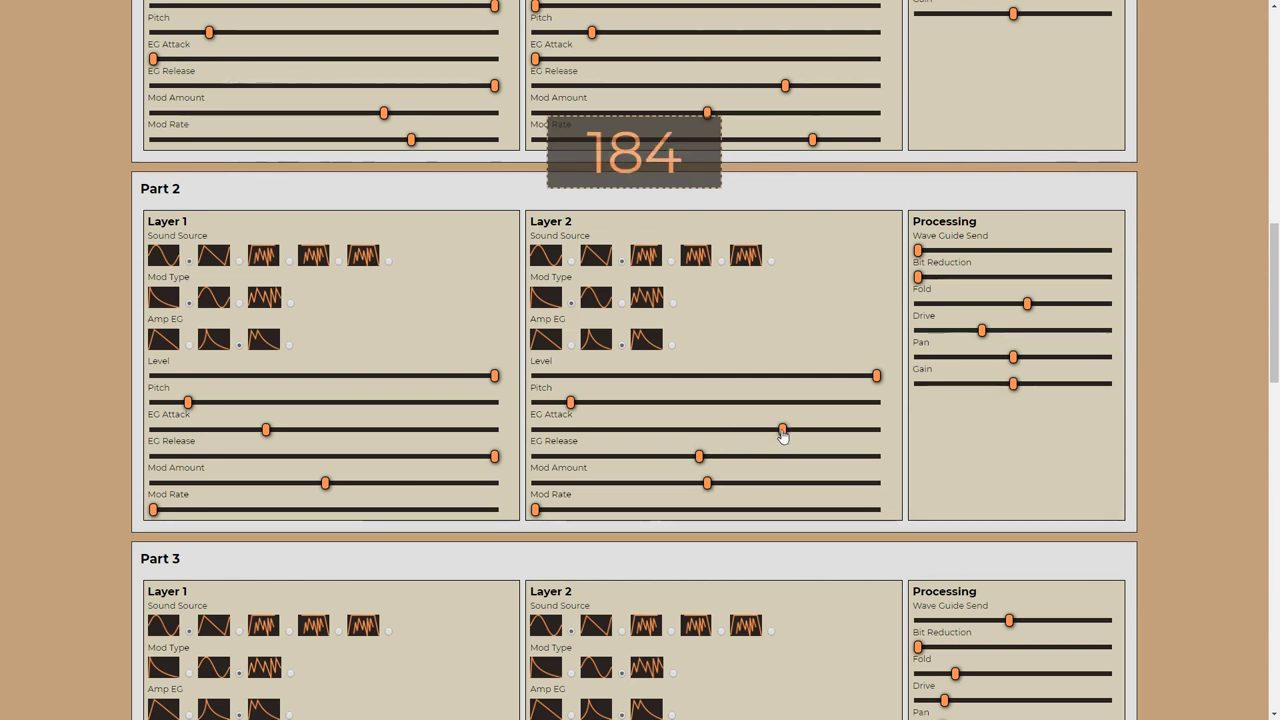
left_click_drag(781, 430, 518, 418)
left_click_drag(699, 455, 903, 449)
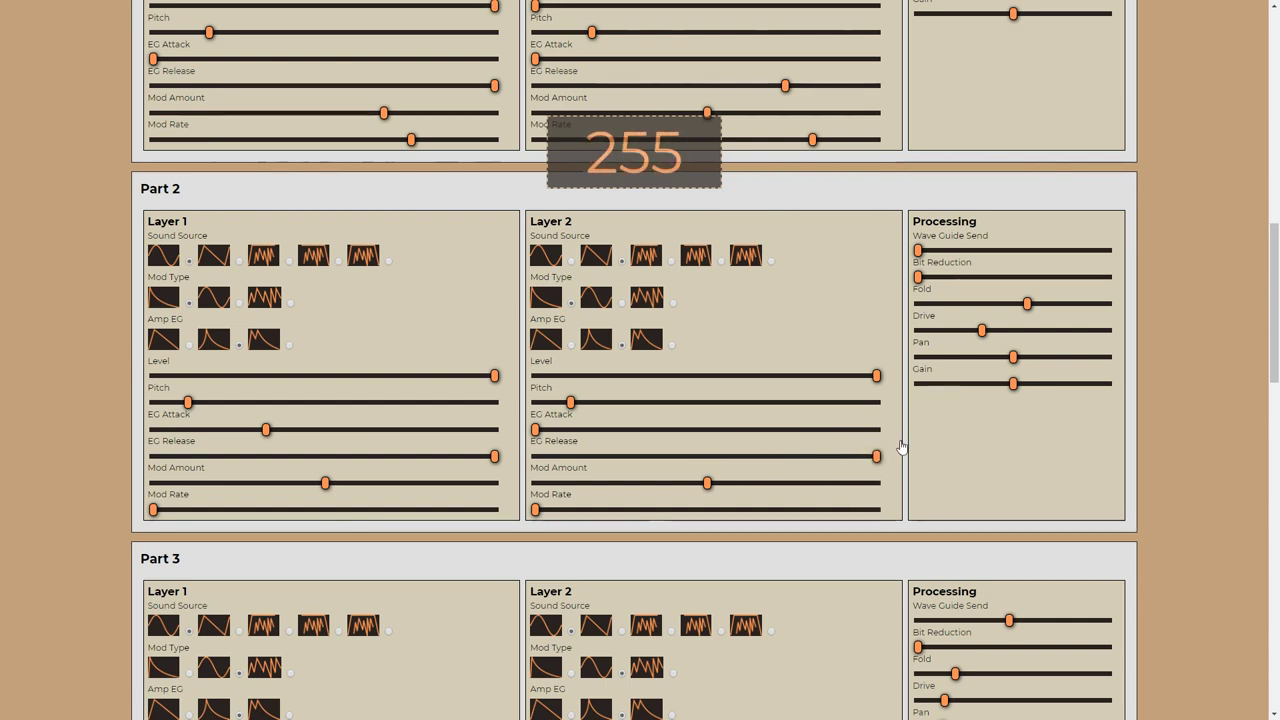
mouse_move(263, 432)
left_click_drag(263, 432, 427, 435)
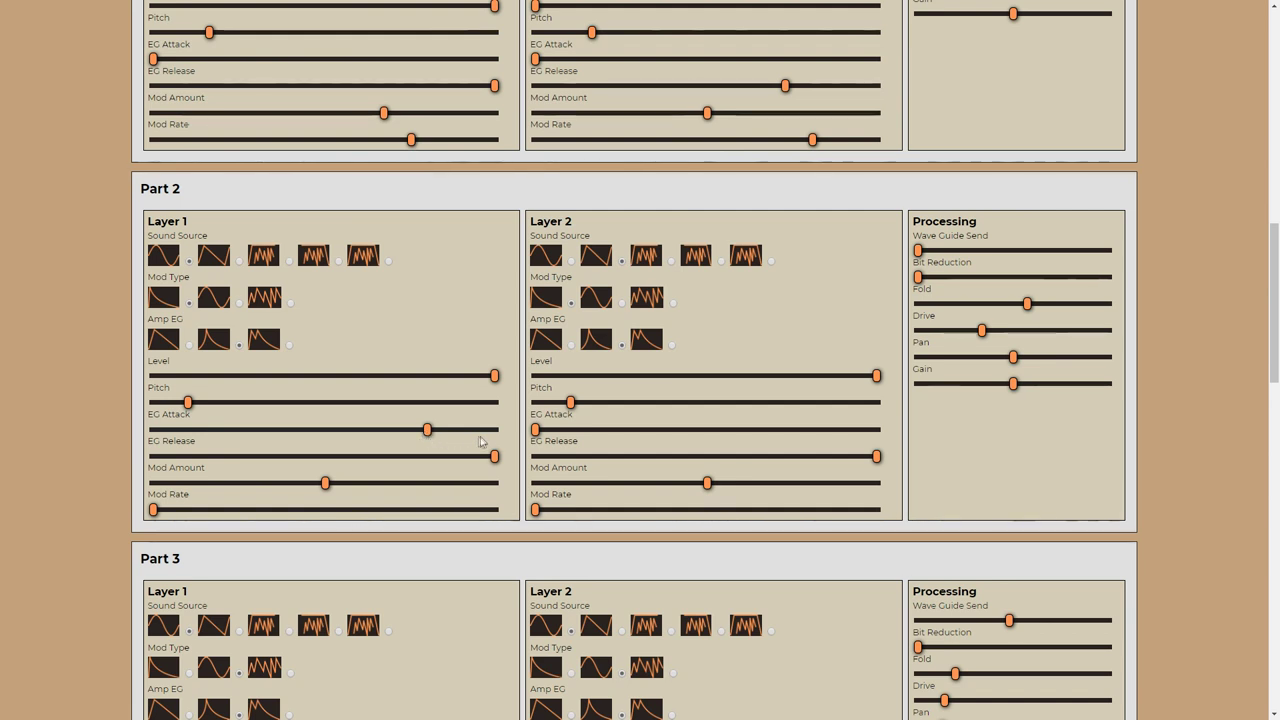
Set Layer 2's EG Attack to 28 and switch Layer 1 to the third amp envelope with attack about 164.
mouse_move(537, 432)
left_click_drag(537, 432, 573, 432)
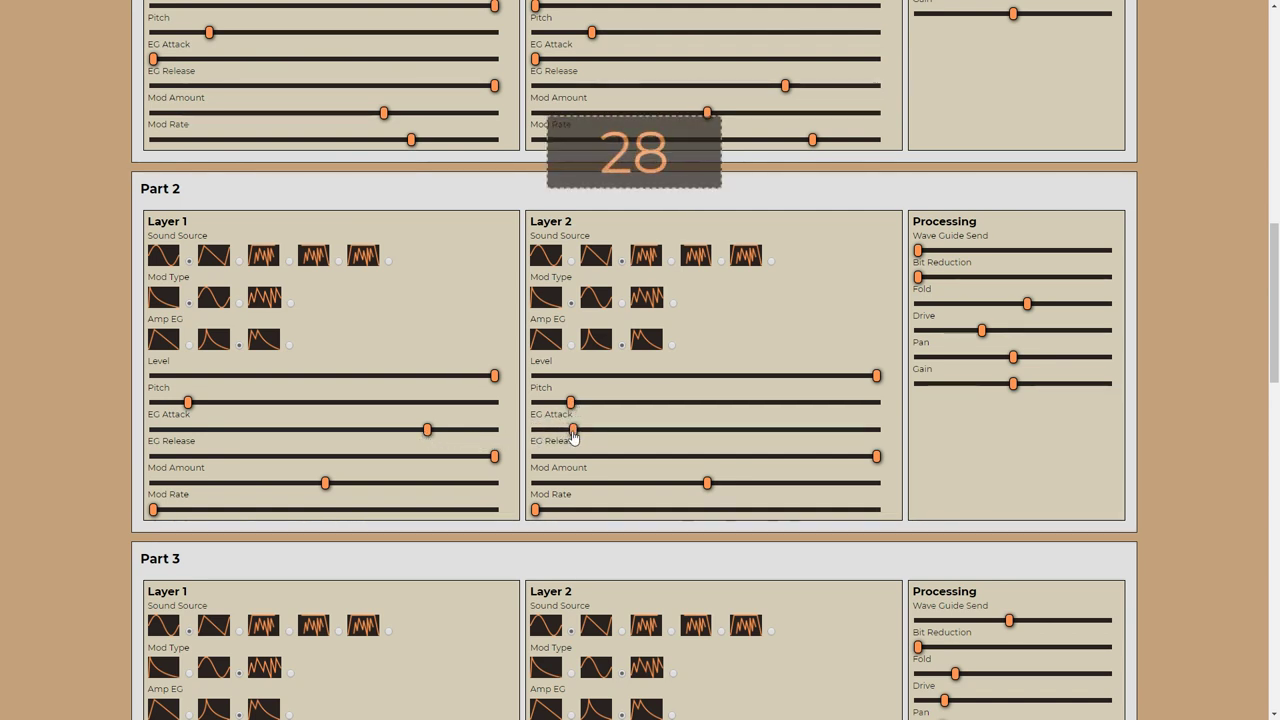
mouse_move(427, 432)
left_click_drag(427, 432, 332, 437)
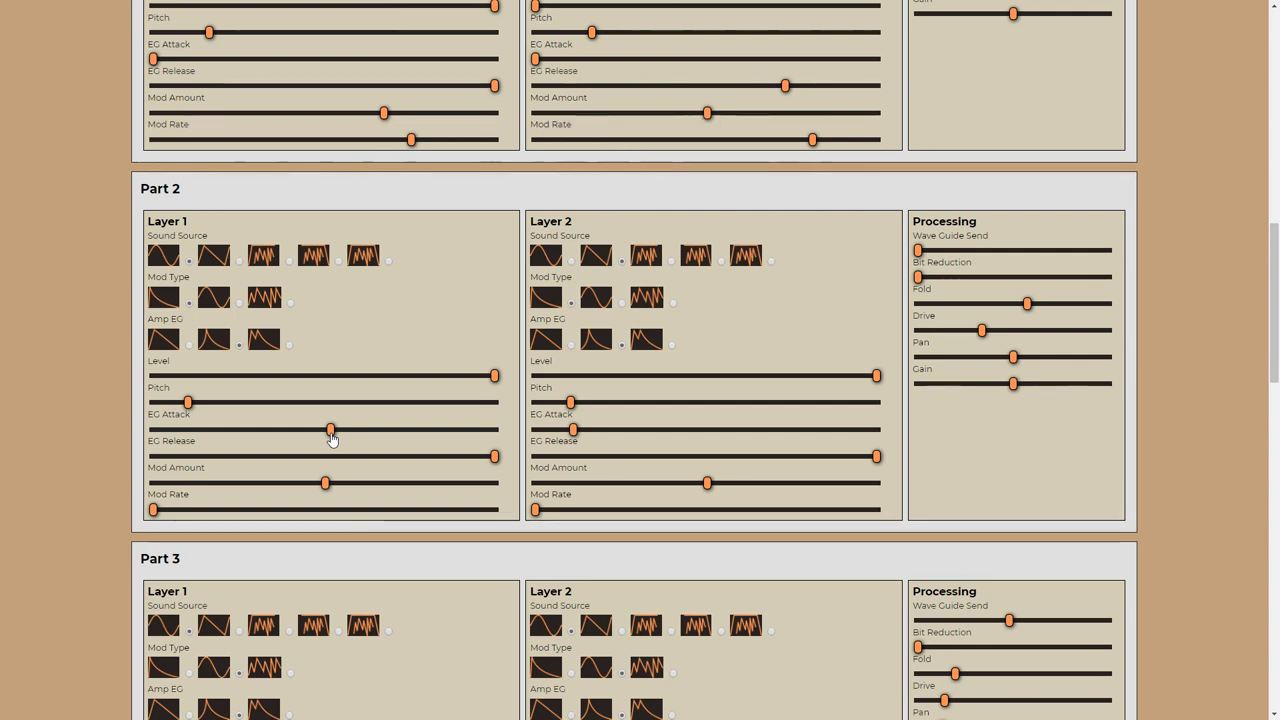
left_click(291, 346)
left_click(289, 346)
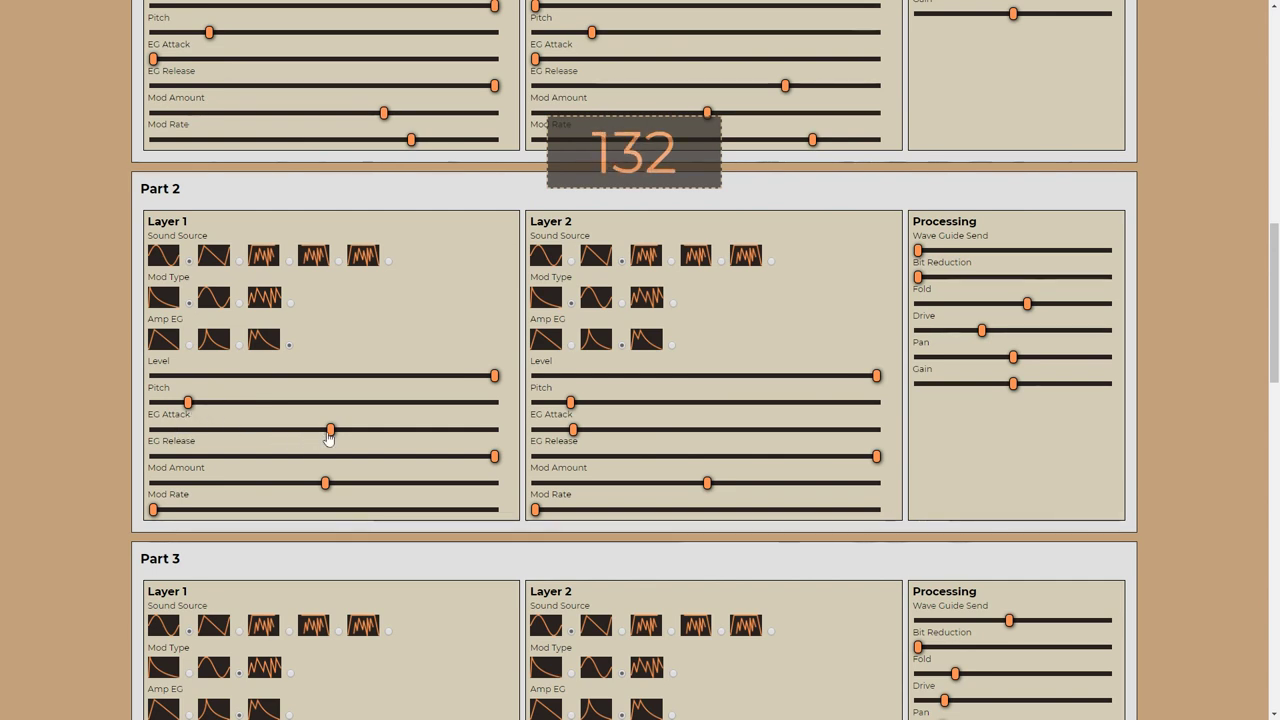
left_click_drag(329, 437, 422, 440)
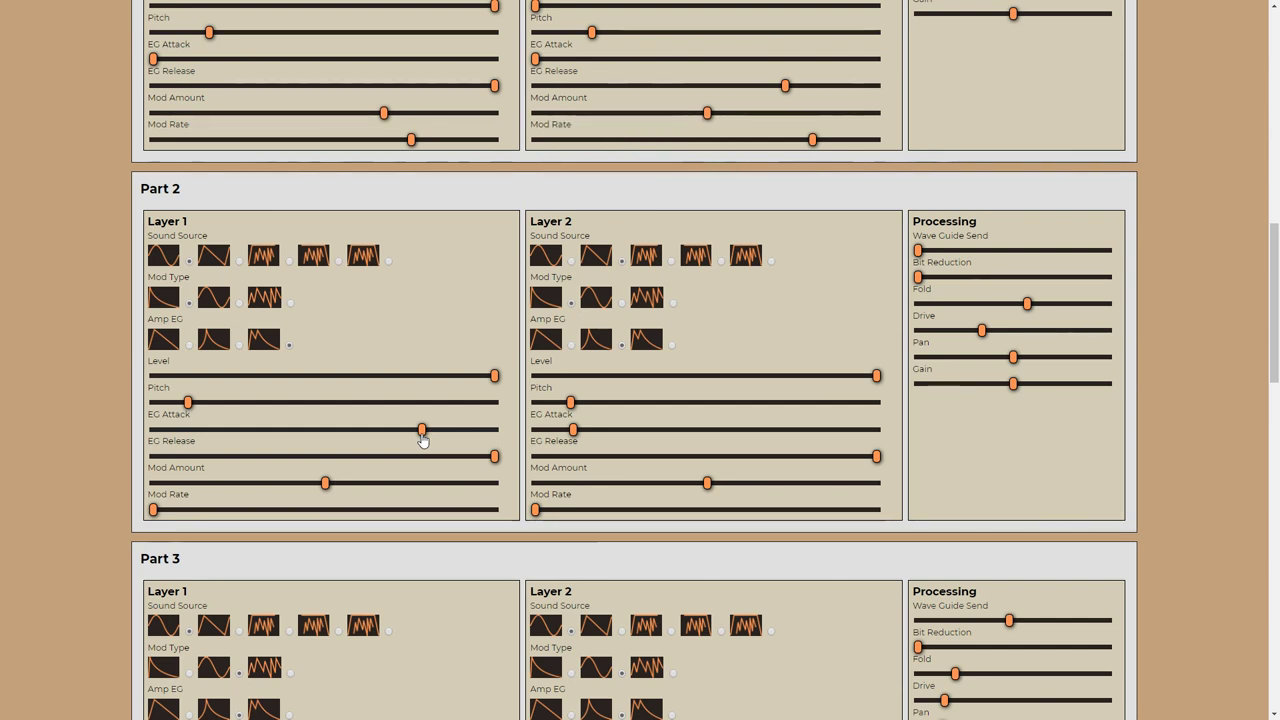